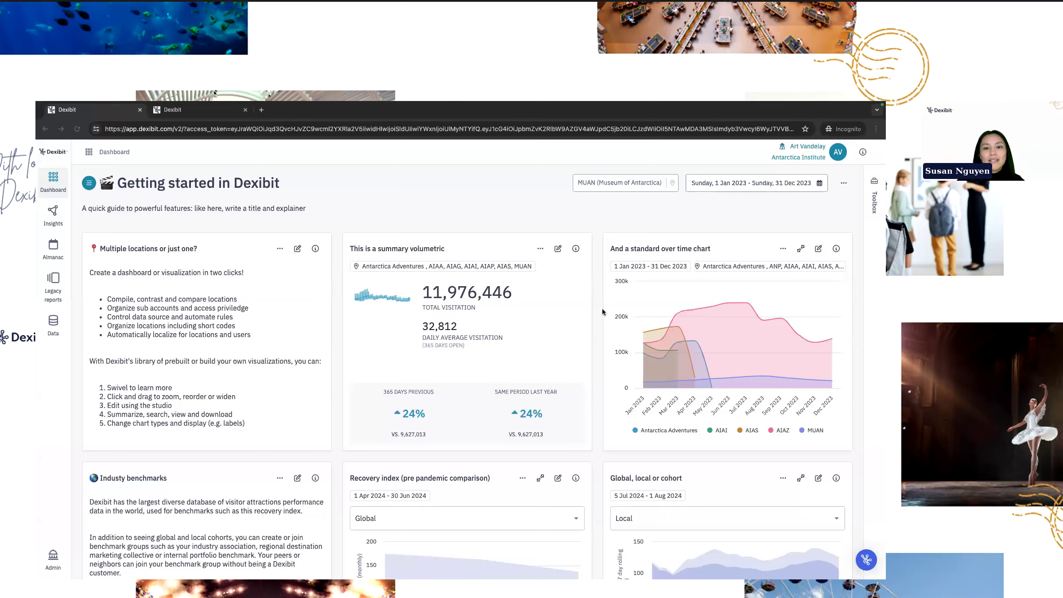
# - Look over the Getting started in Dexibit dashboard and view the list of own and shared dashboards
pyautogui.click(56, 324)
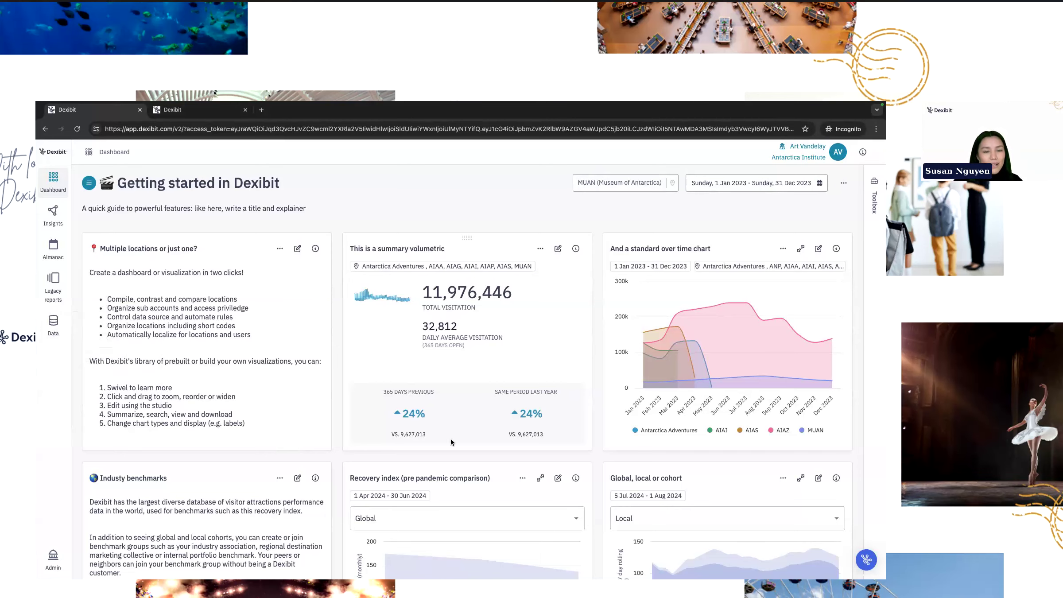
pyautogui.scroll(-3, 450, 438)
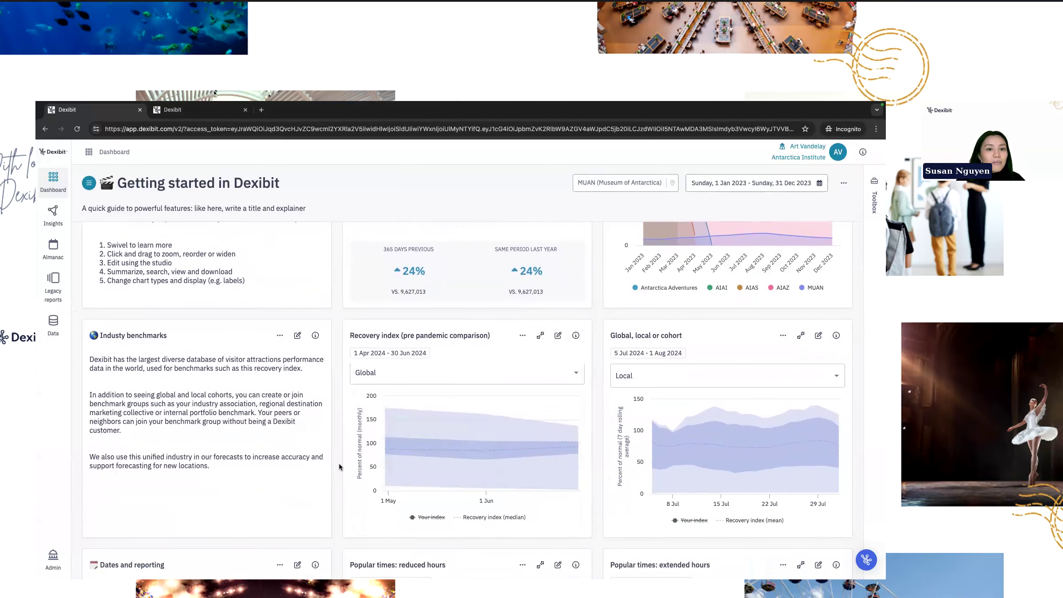
pyautogui.scroll(3, 339, 466)
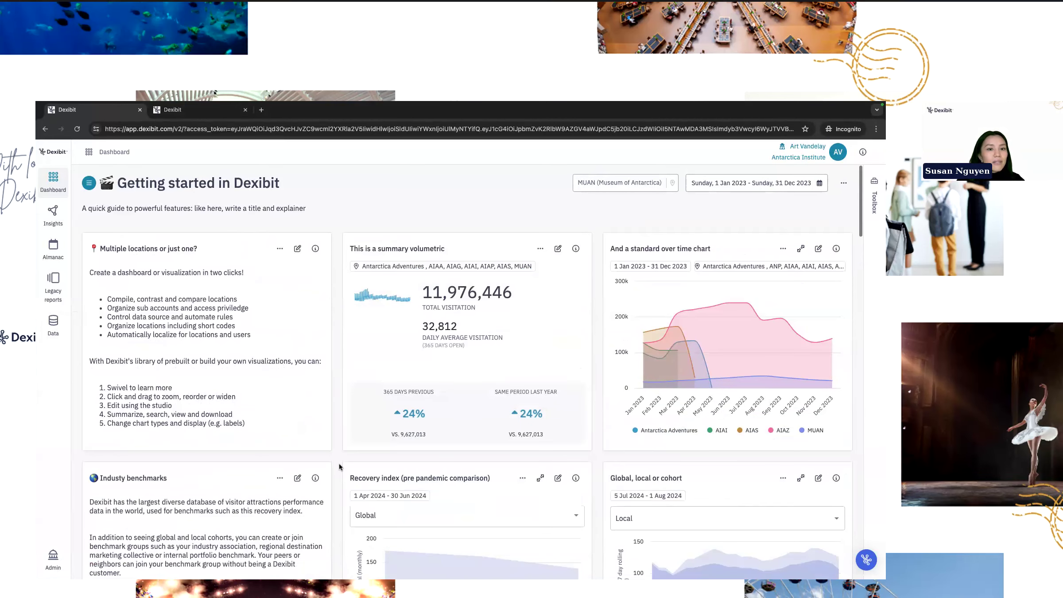
pyautogui.click(89, 183)
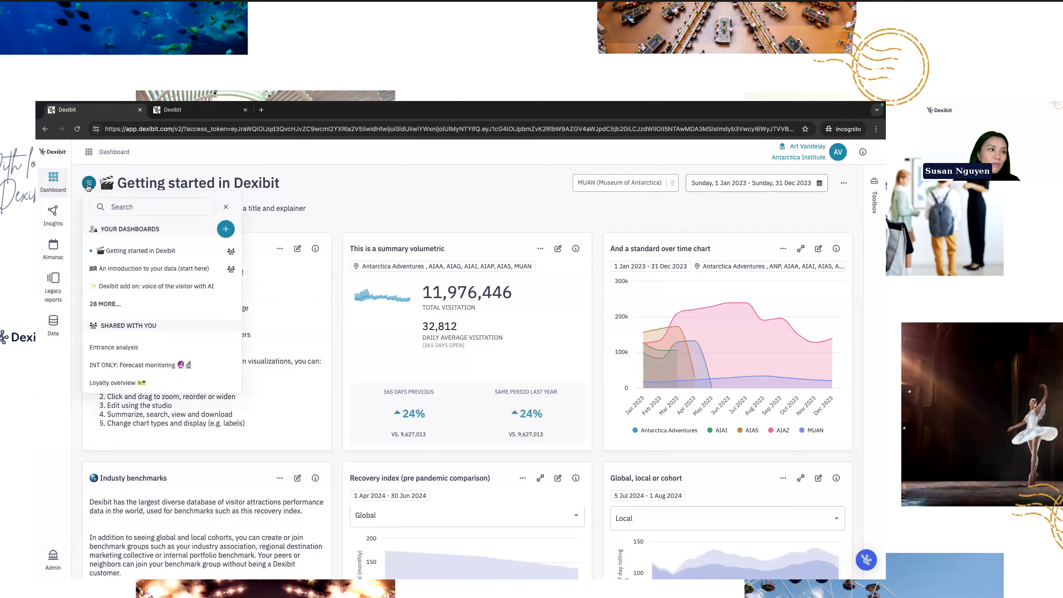
pyautogui.click(680, 196)
# - View the settings for scheduling a recurring email report of this dashboard and cancel without scheduling
pyautogui.click(843, 183)
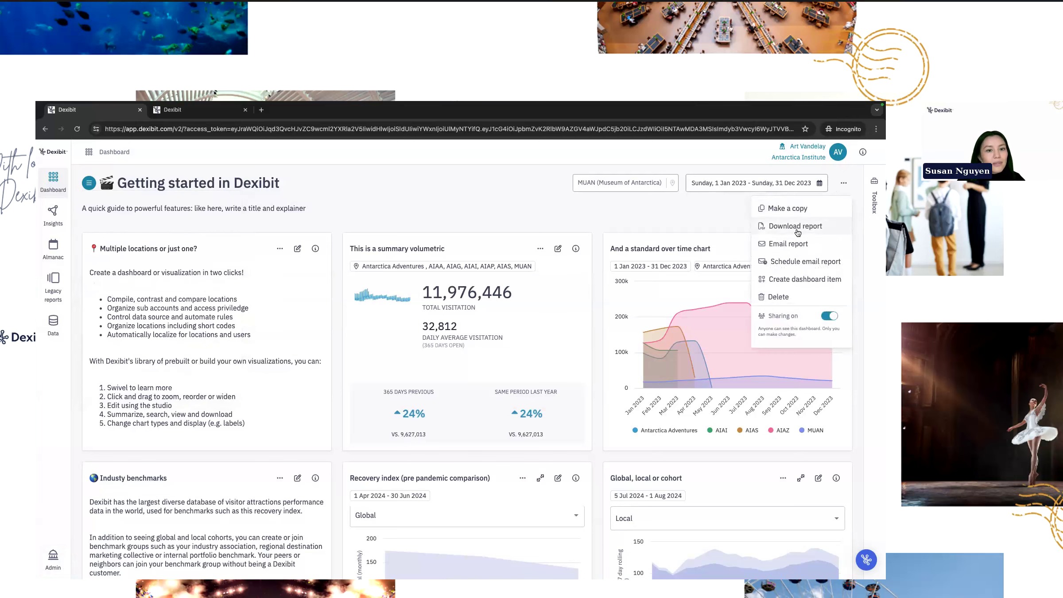
pyautogui.click(799, 262)
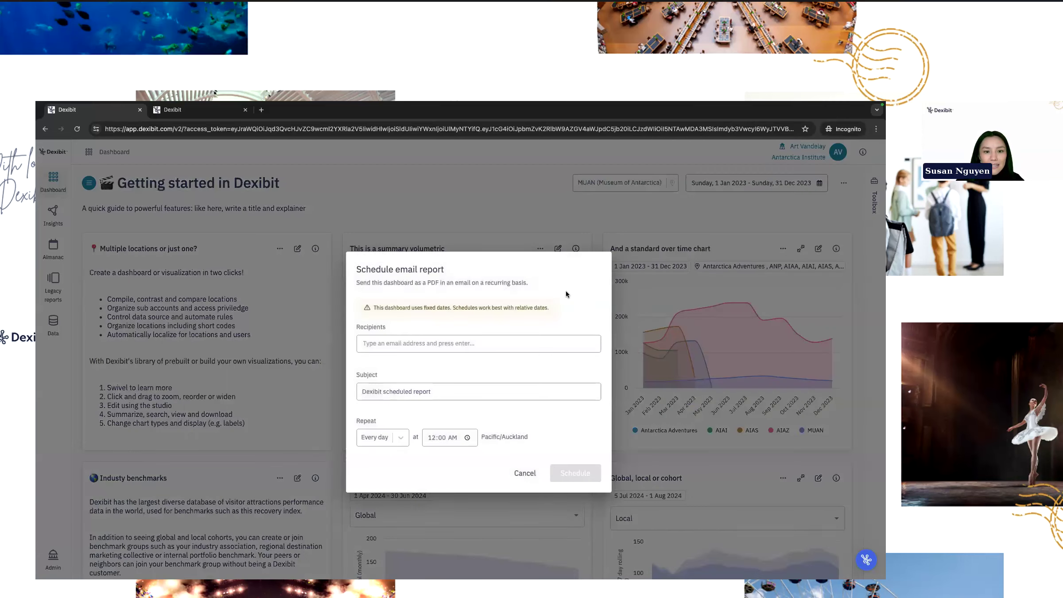
pyautogui.click(523, 472)
# - Search the library of prebuilt visualizations for "visit" and close the library
pyautogui.click(873, 206)
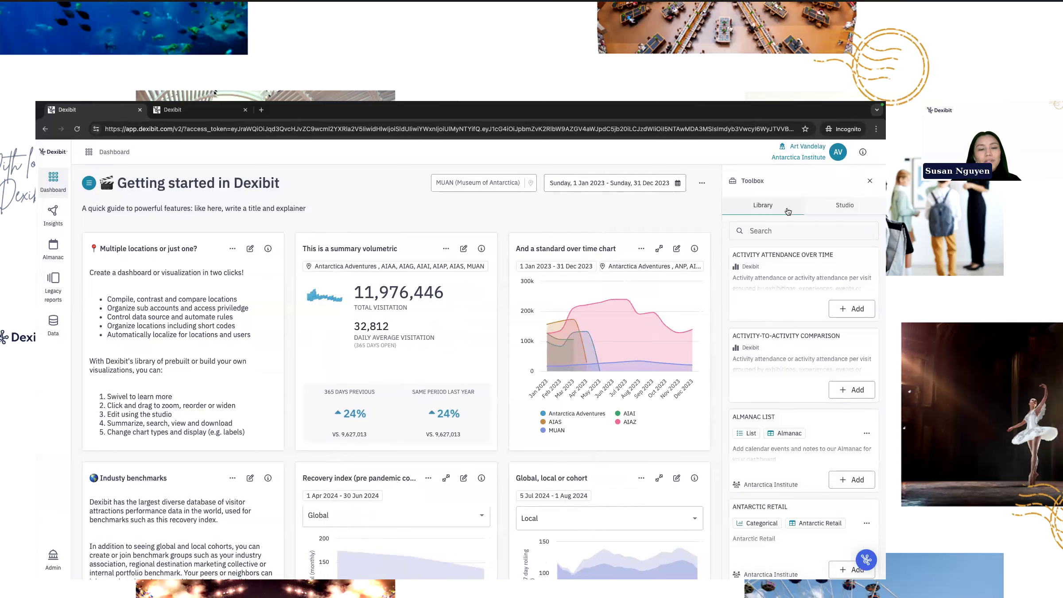
pyautogui.click(773, 232)
pyautogui.write('visit')
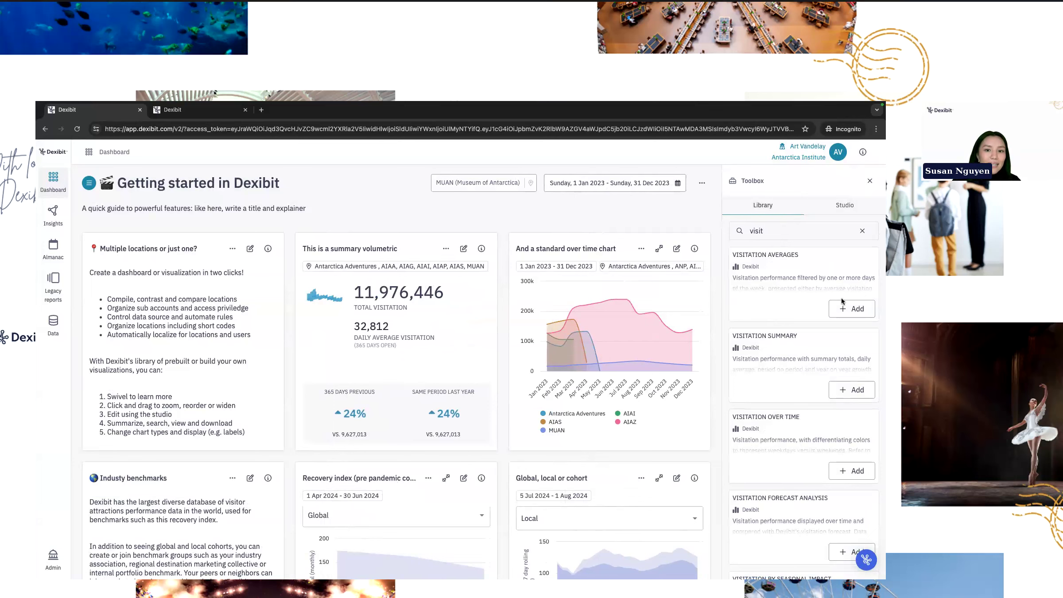
pyautogui.click(870, 181)
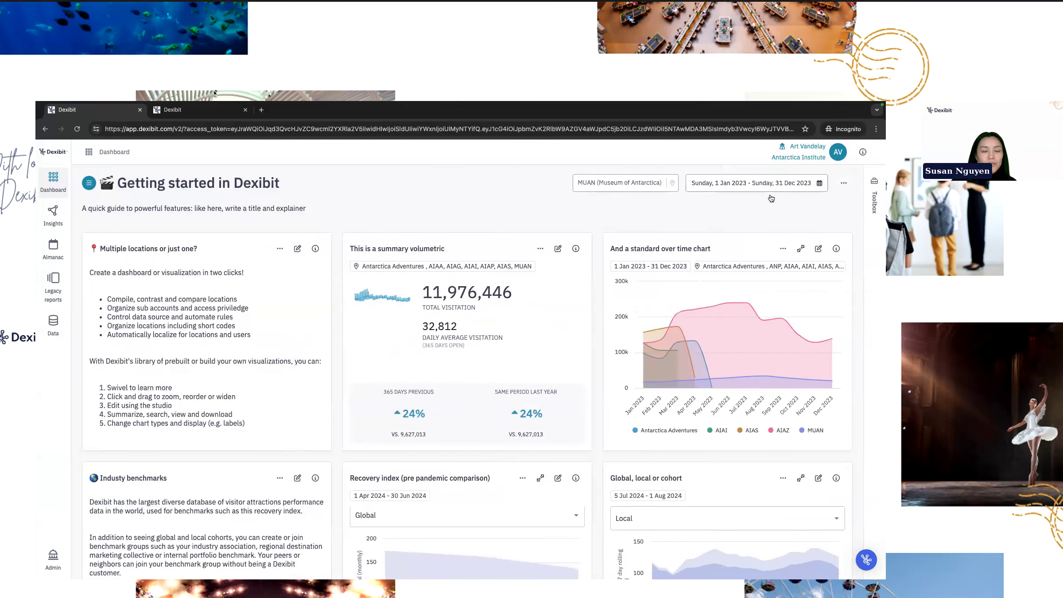
# - Examine the dashboard's benchmark, popular times, average party size and top products visualizations
pyautogui.scroll(-5, 555, 406)
pyautogui.scroll(-3, 556, 408)
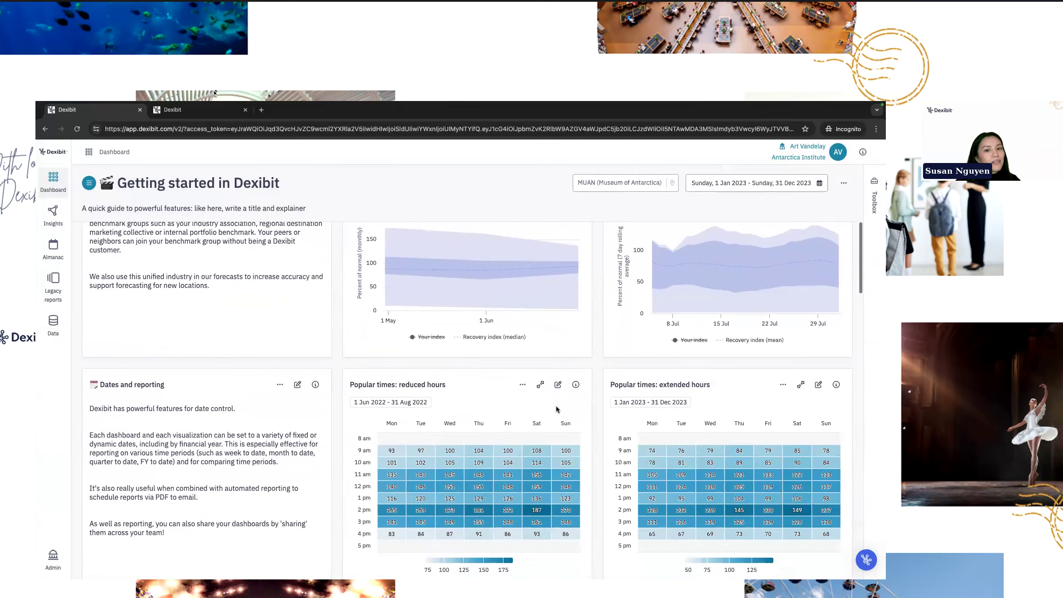
pyautogui.scroll(-3, 557, 408)
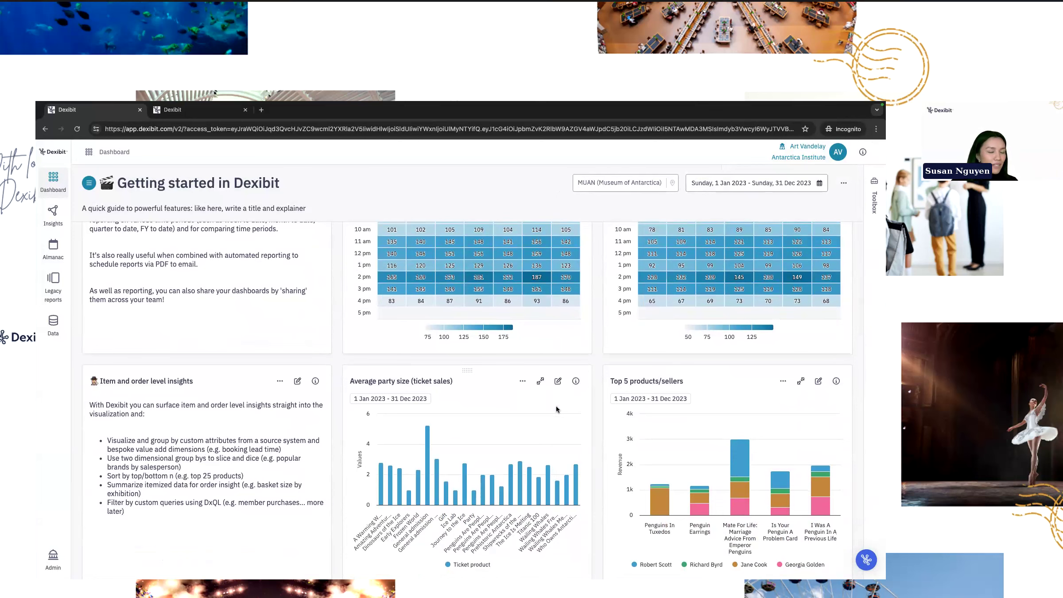
pyautogui.moveTo(715, 290)
pyautogui.scroll(2, 715, 290)
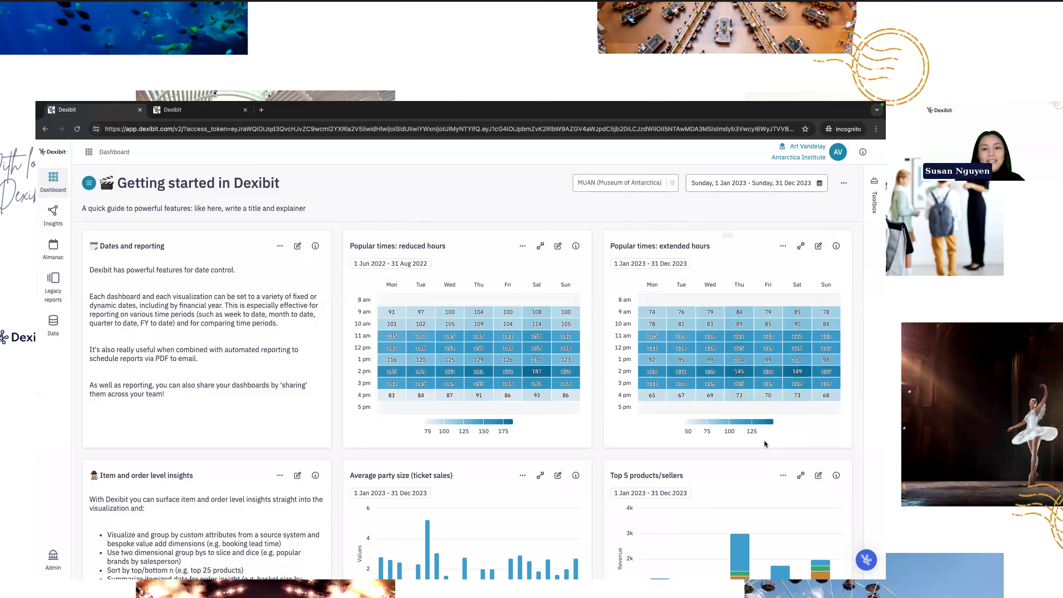
pyautogui.click(844, 185)
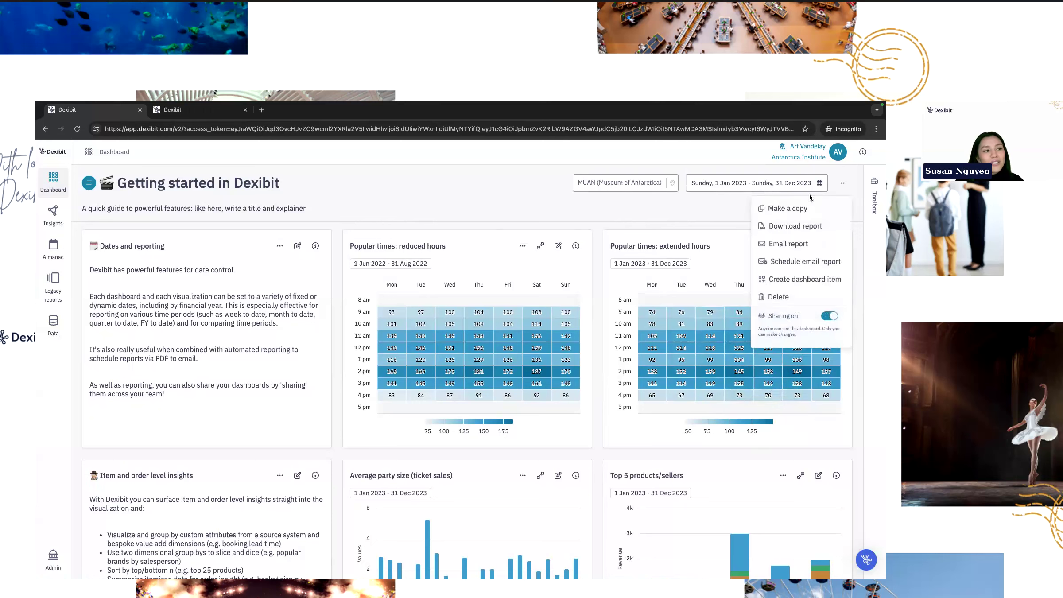
pyautogui.click(793, 279)
pyautogui.click(376, 473)
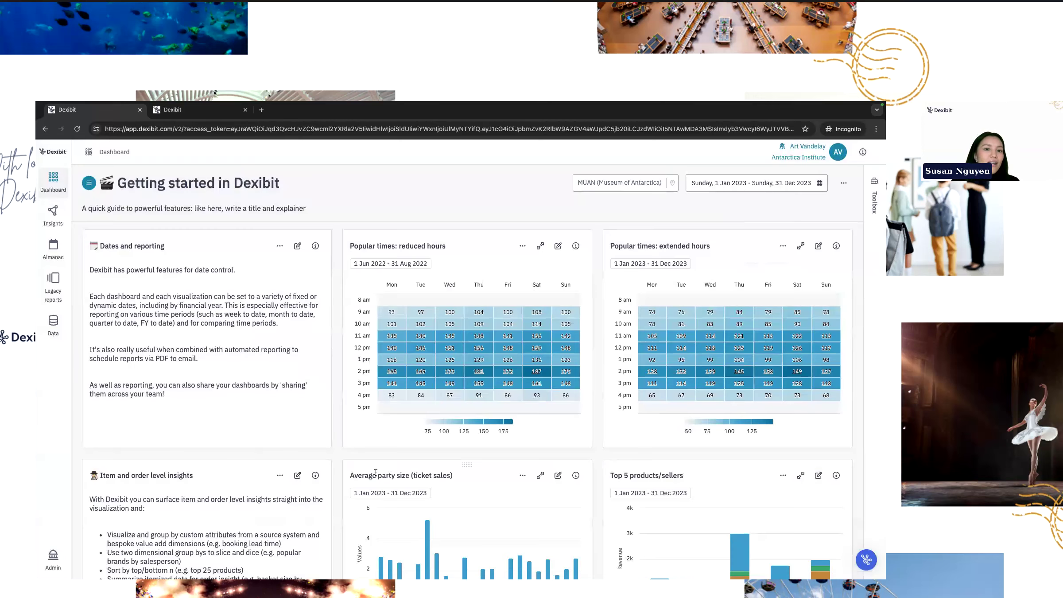
pyautogui.click(522, 475)
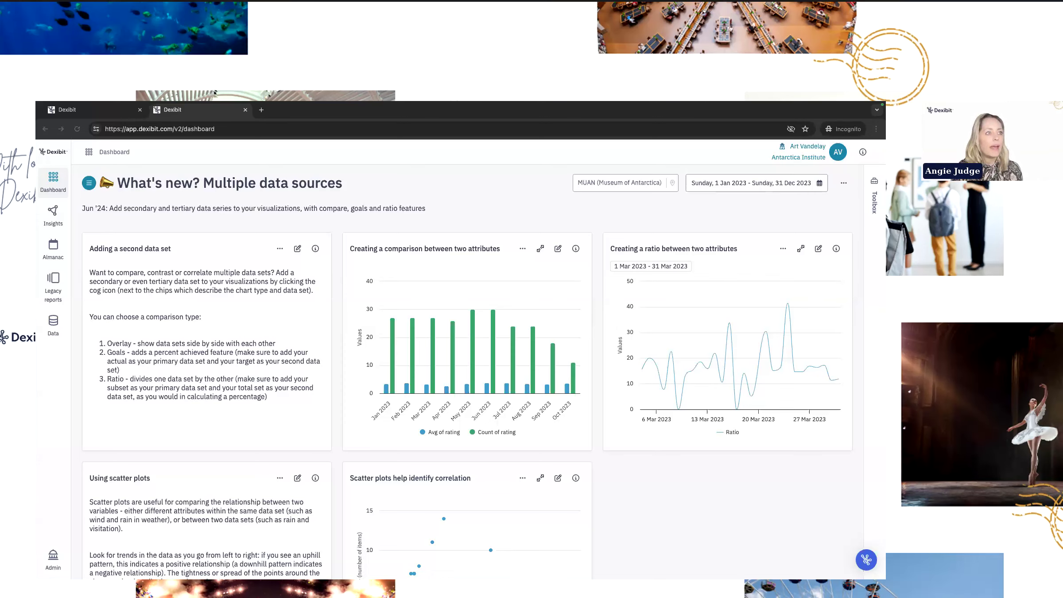
# - Search the visualization library of the "What's new? Multiple data sources" dashboard for "tic" and close the library
pyautogui.click(872, 207)
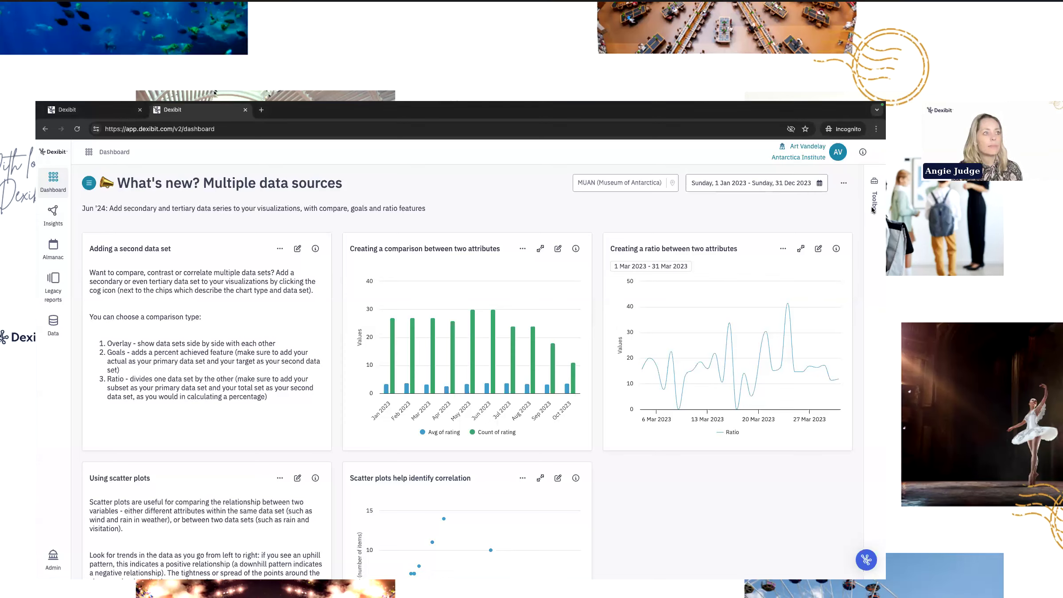
pyautogui.click(872, 216)
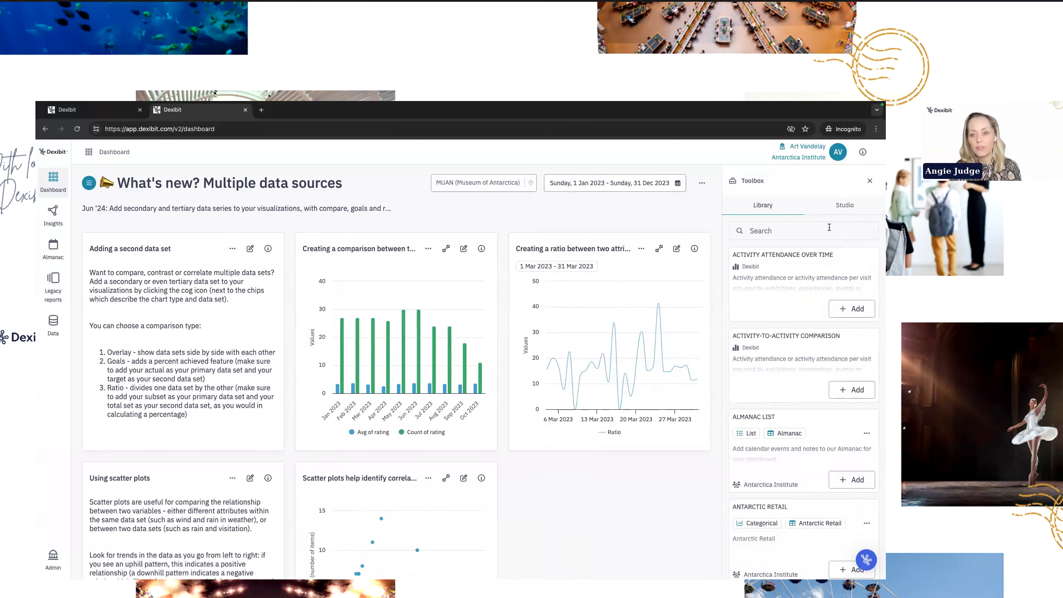
pyautogui.click(758, 231)
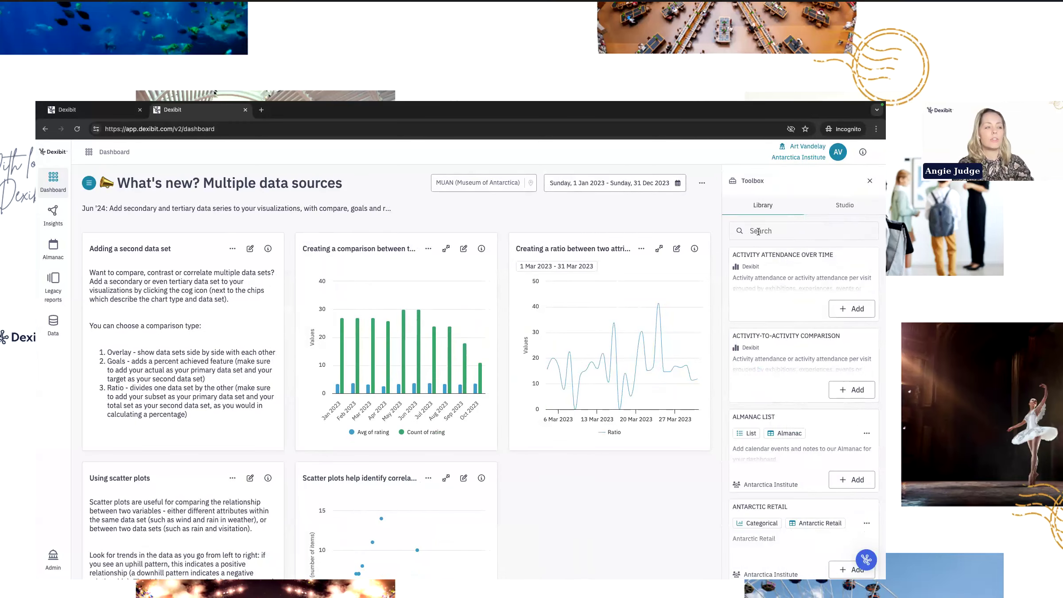
pyautogui.write('ti')
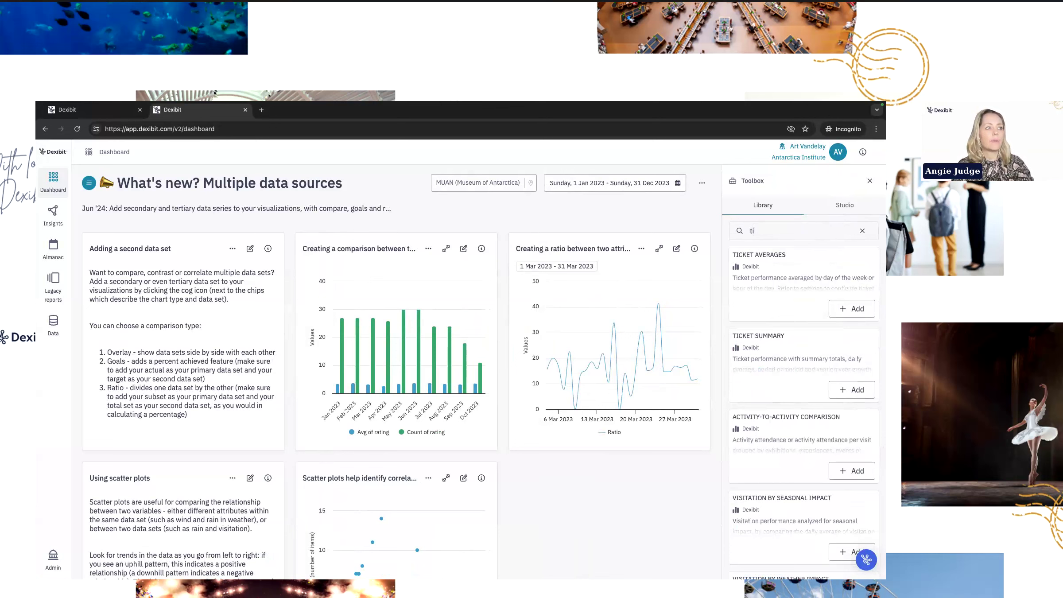
pyautogui.write('c')
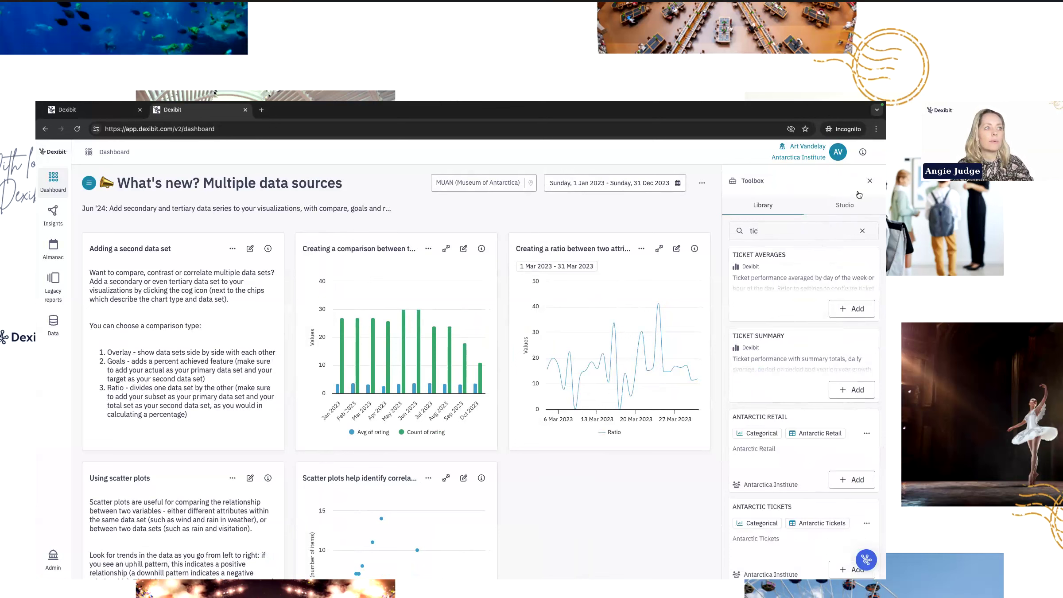
pyautogui.click(869, 183)
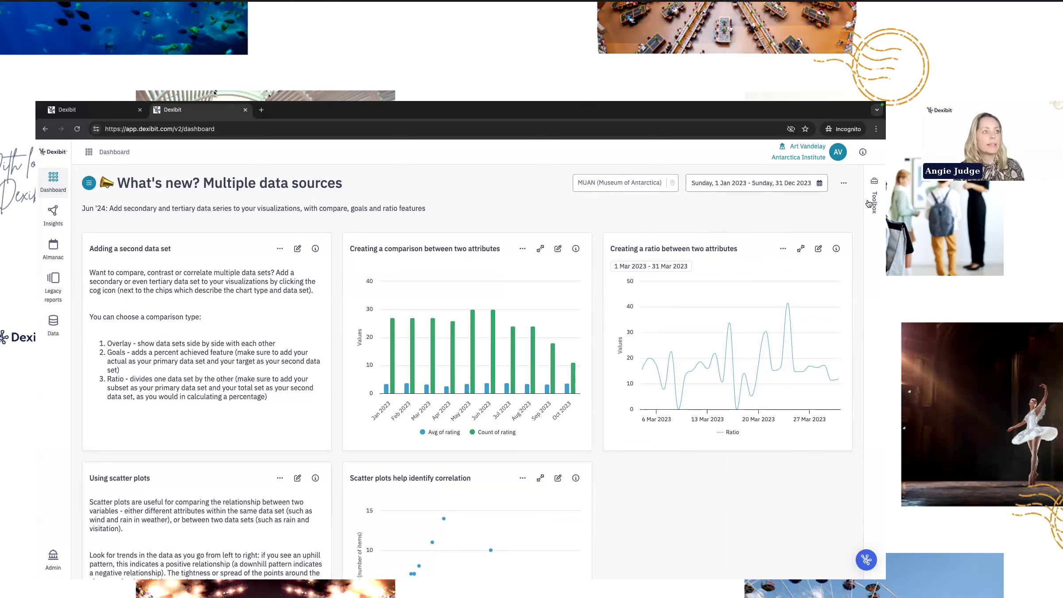
# - Browse the full list of prebuilt visualizations in the library and close it
pyautogui.click(870, 199)
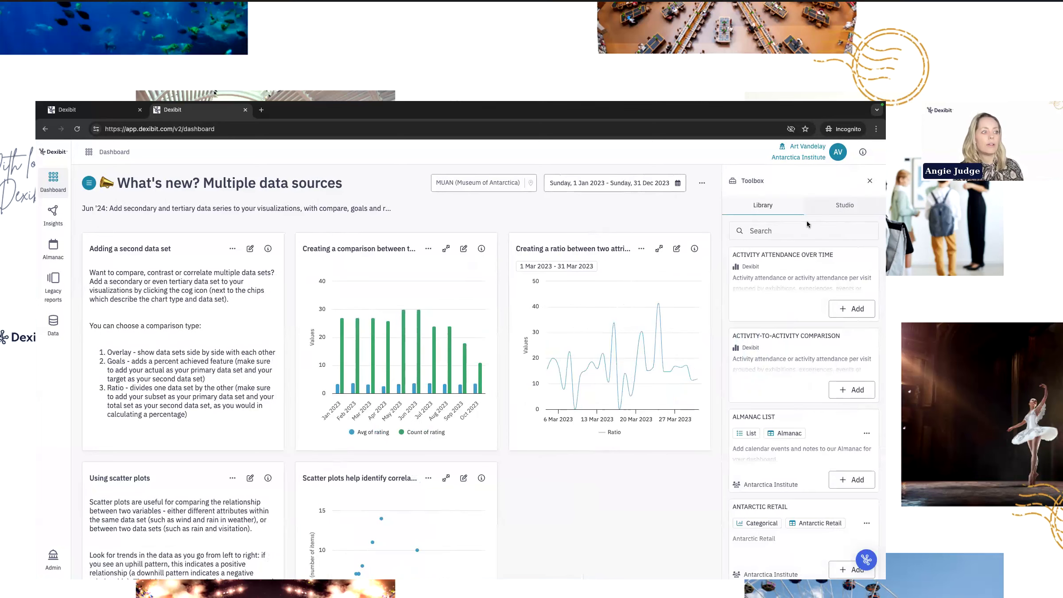
pyautogui.scroll(-5, 792, 417)
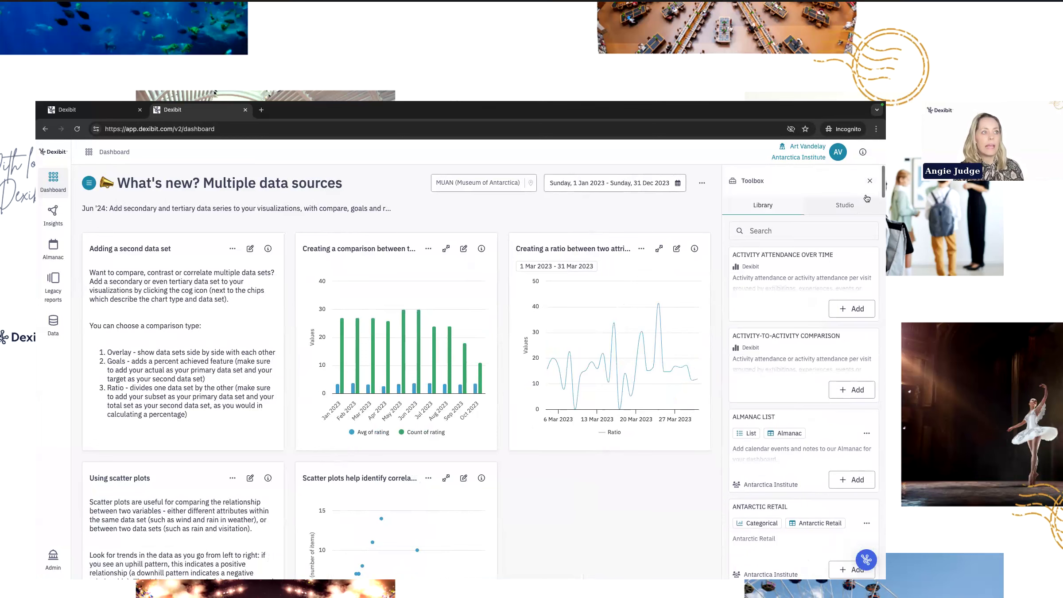
pyautogui.click(869, 186)
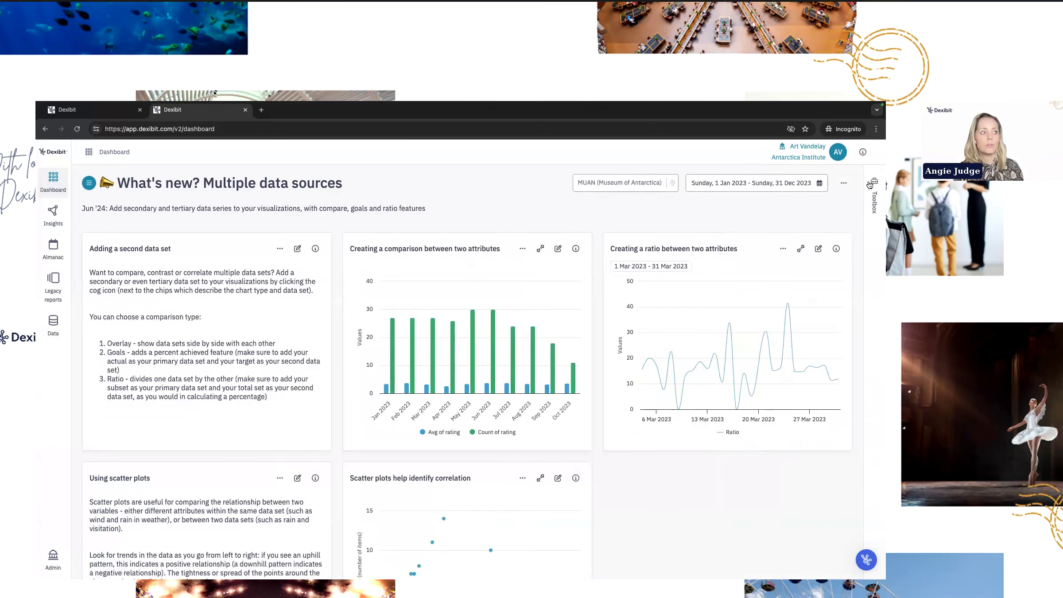
# - Open the "Creating a ratio between two attributes" chart for editing, examine its measure, filter, date range and grouping settings, and close the editor
pyautogui.click(817, 250)
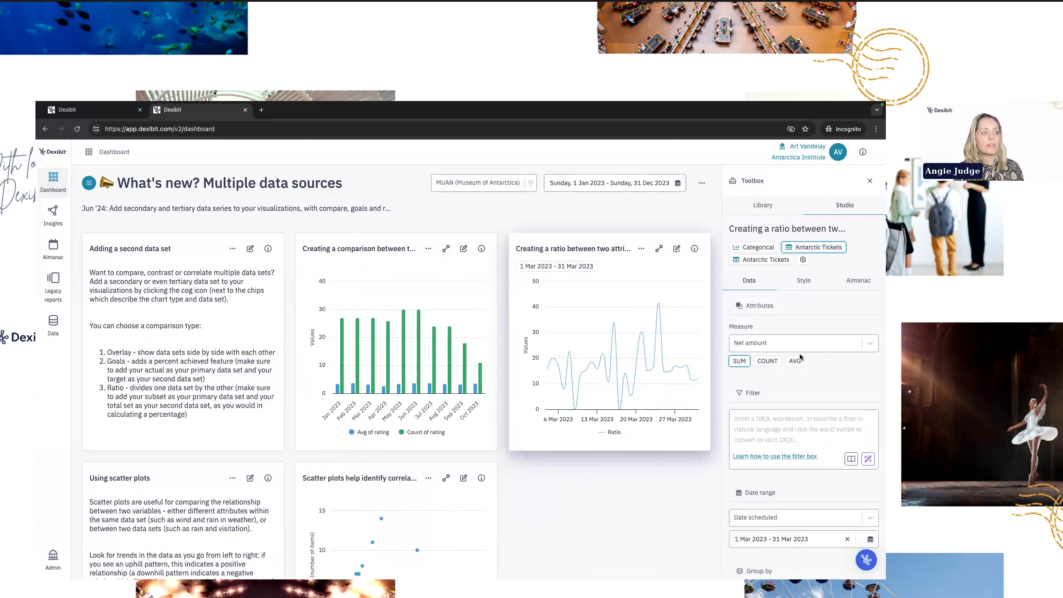
pyautogui.scroll(-1, 788, 377)
pyautogui.click(795, 340)
pyautogui.click(795, 340)
pyautogui.scroll(-5, 797, 330)
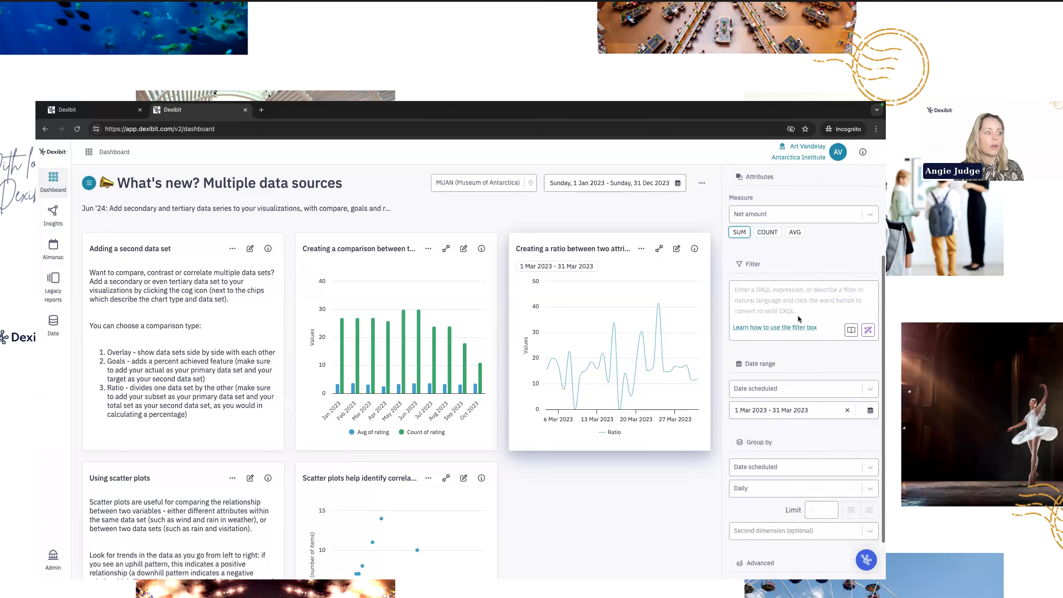
pyautogui.scroll(-2, 799, 319)
pyautogui.click(777, 416)
pyautogui.click(777, 416)
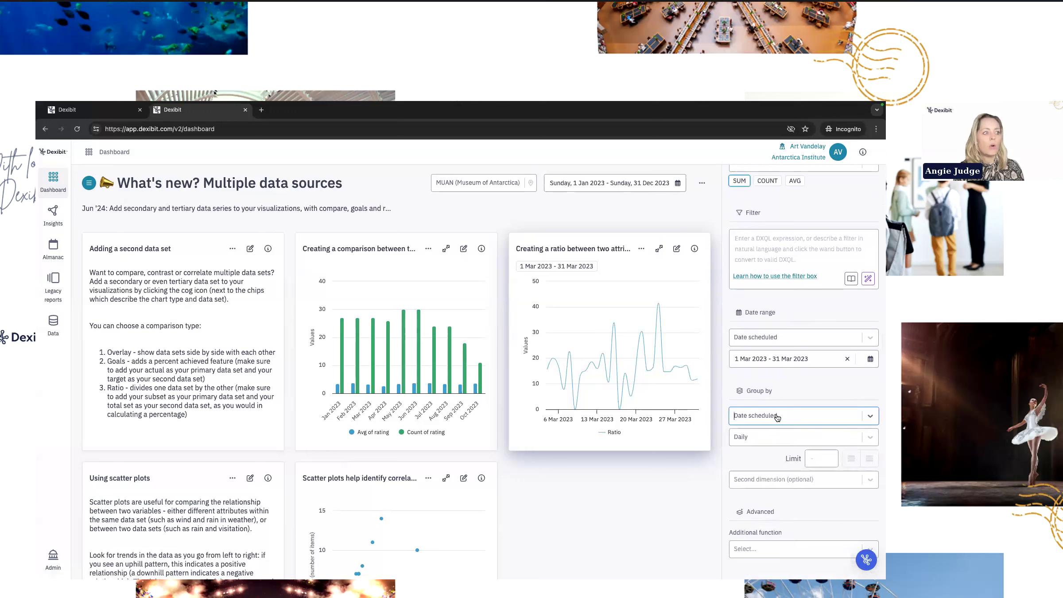
pyautogui.click(785, 359)
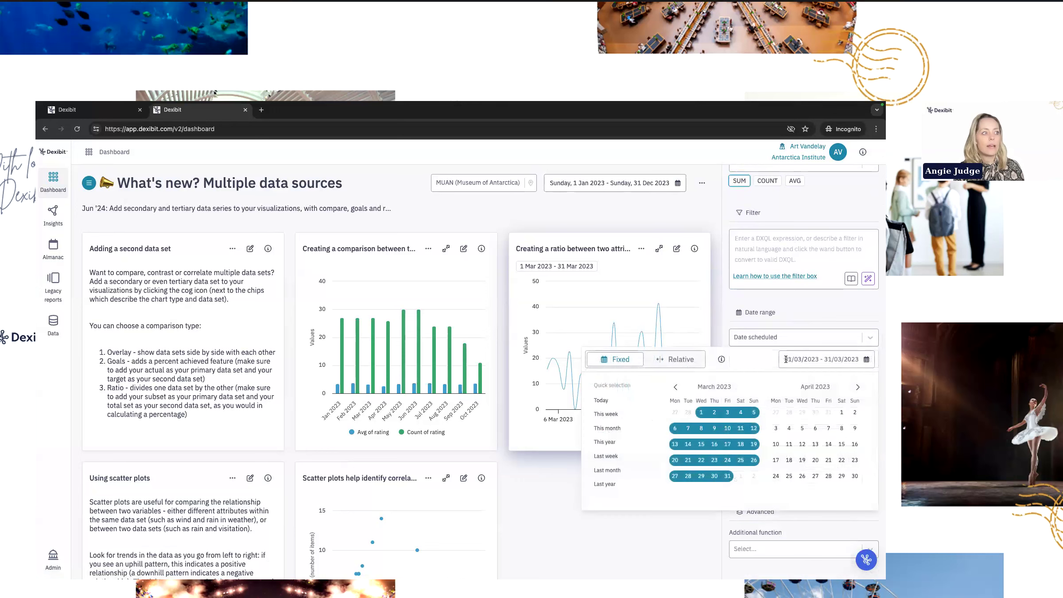
pyautogui.click(800, 312)
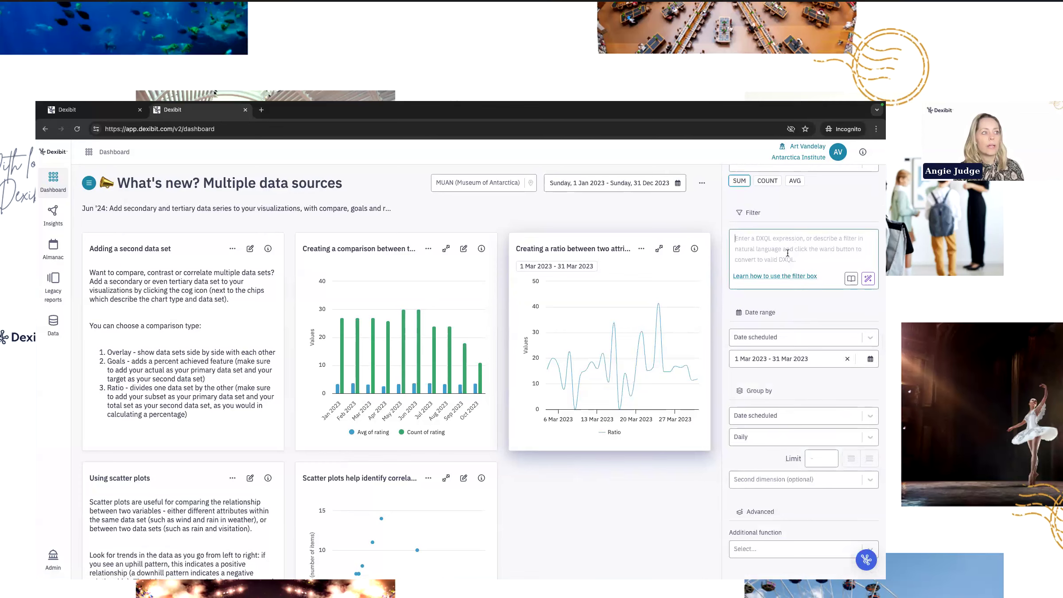
pyautogui.scroll(5, 788, 252)
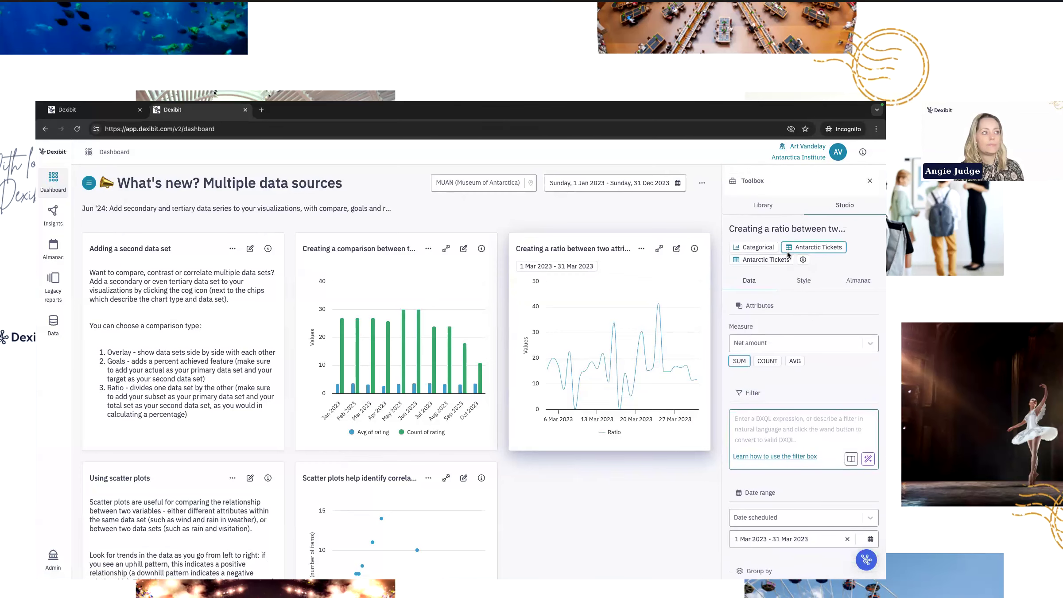
pyautogui.click(699, 185)
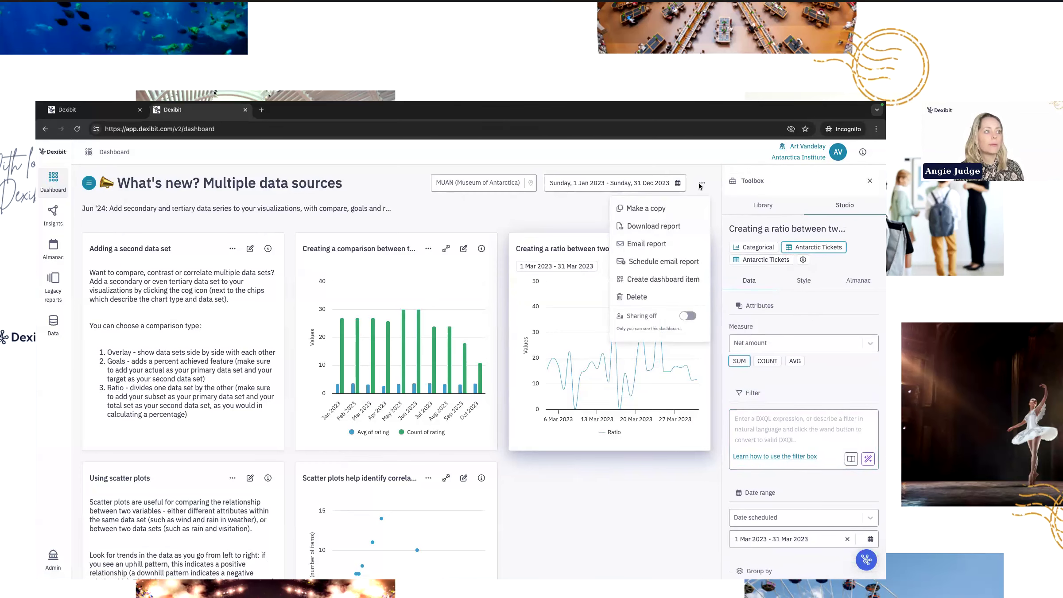
pyautogui.click(869, 183)
pyautogui.click(869, 182)
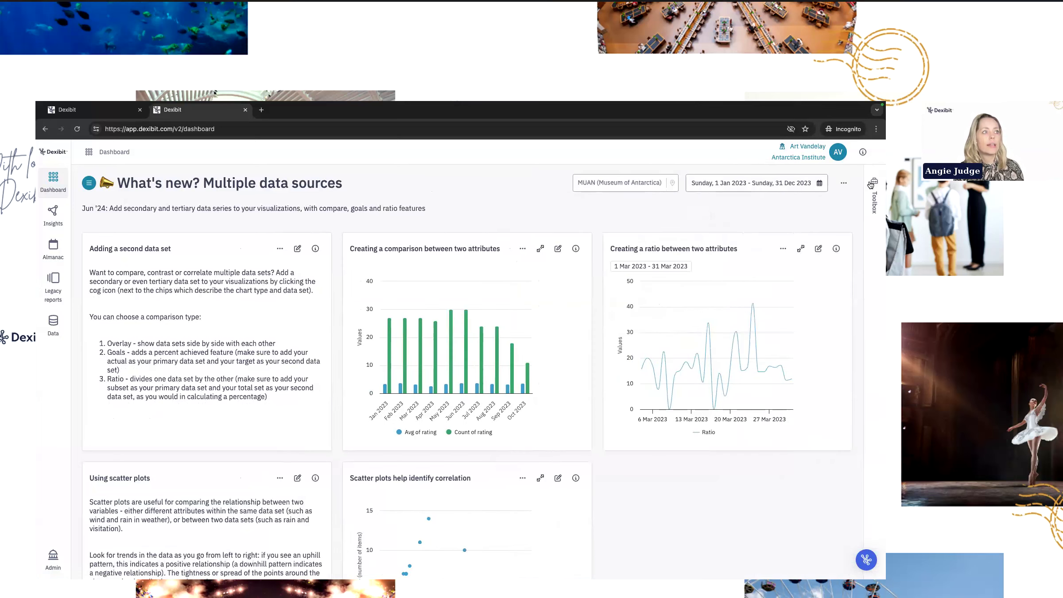
# - Start a new item on the "What's new? Multiple data sources" dashboard with "Antarctic reviews demo" as its dataset
pyautogui.click(843, 183)
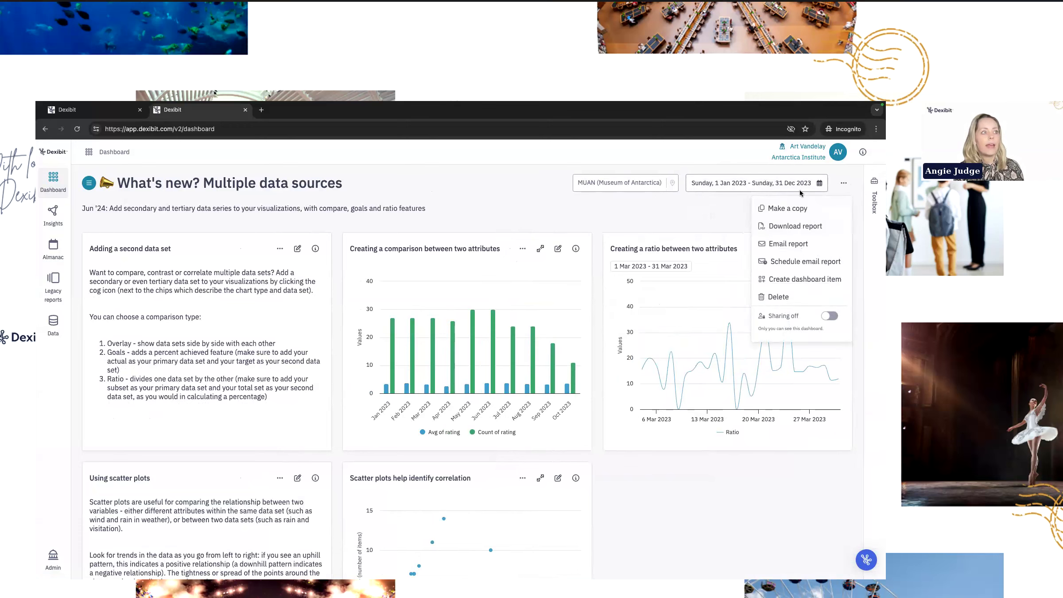
pyautogui.click(794, 282)
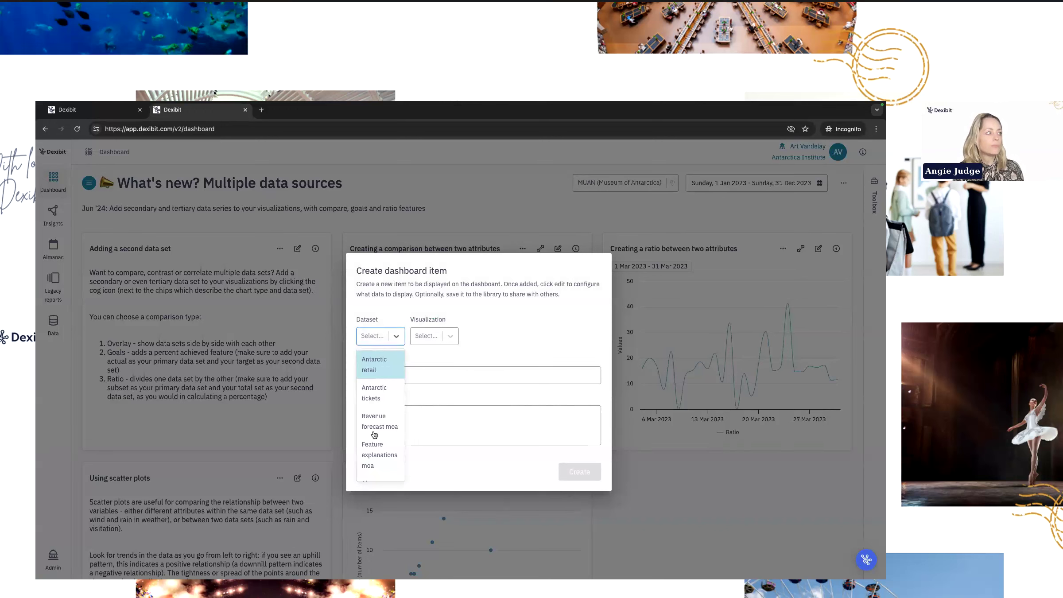
pyautogui.scroll(-5, 377, 443)
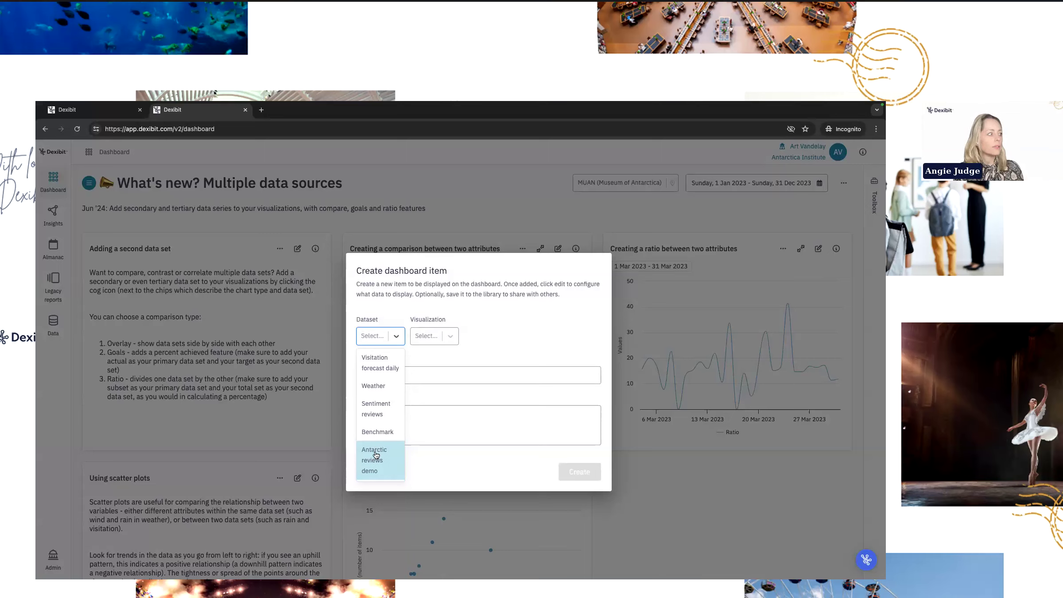
pyautogui.click(375, 457)
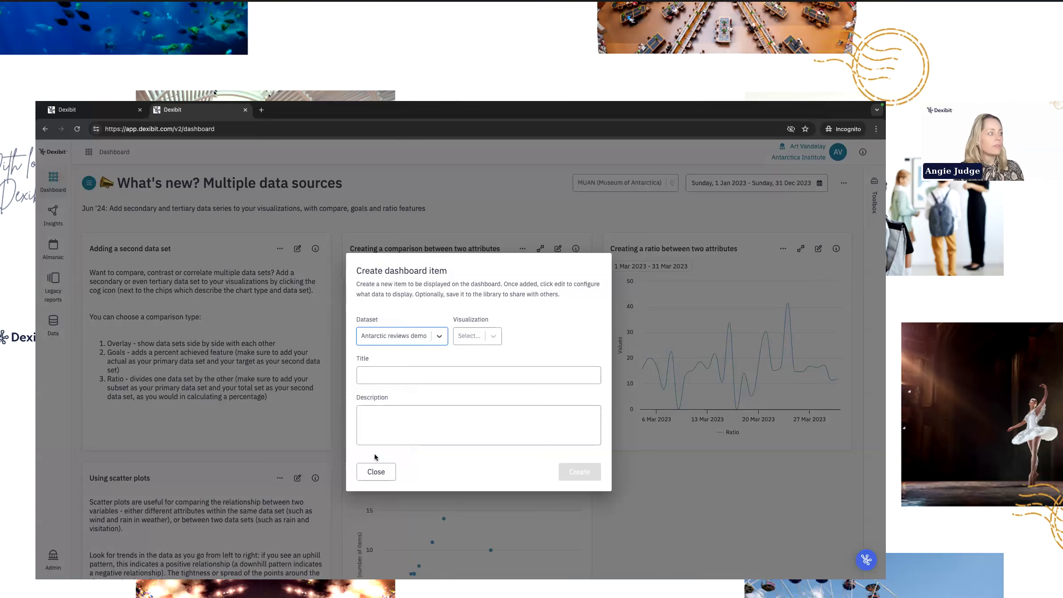
# - Review the available visualization types for the new dashboard item and choose Categorical
pyautogui.click(474, 339)
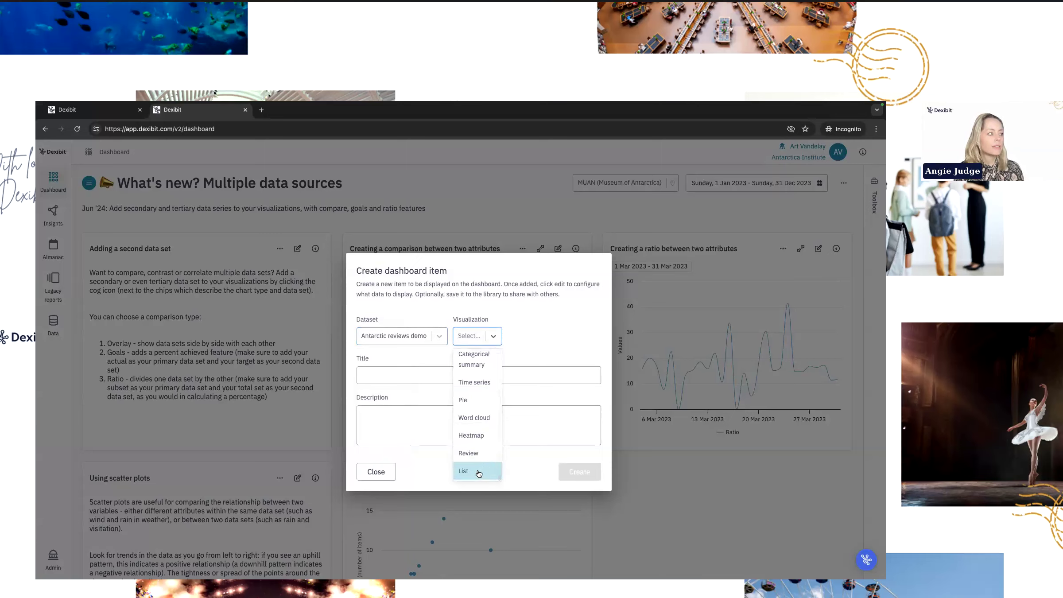
pyautogui.scroll(-2, 478, 443)
pyautogui.scroll(2, 477, 418)
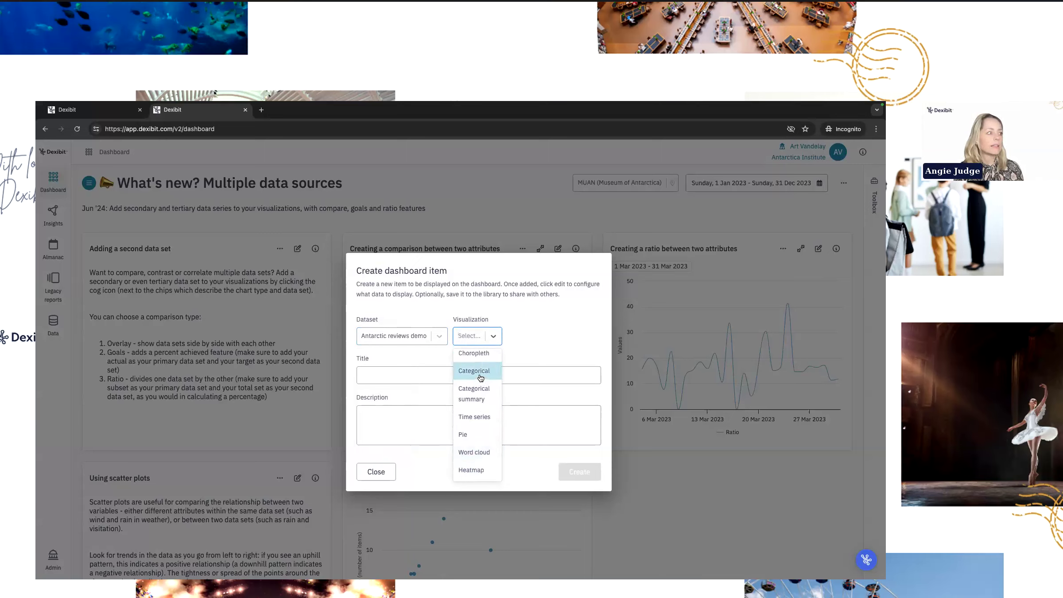
pyautogui.click(519, 352)
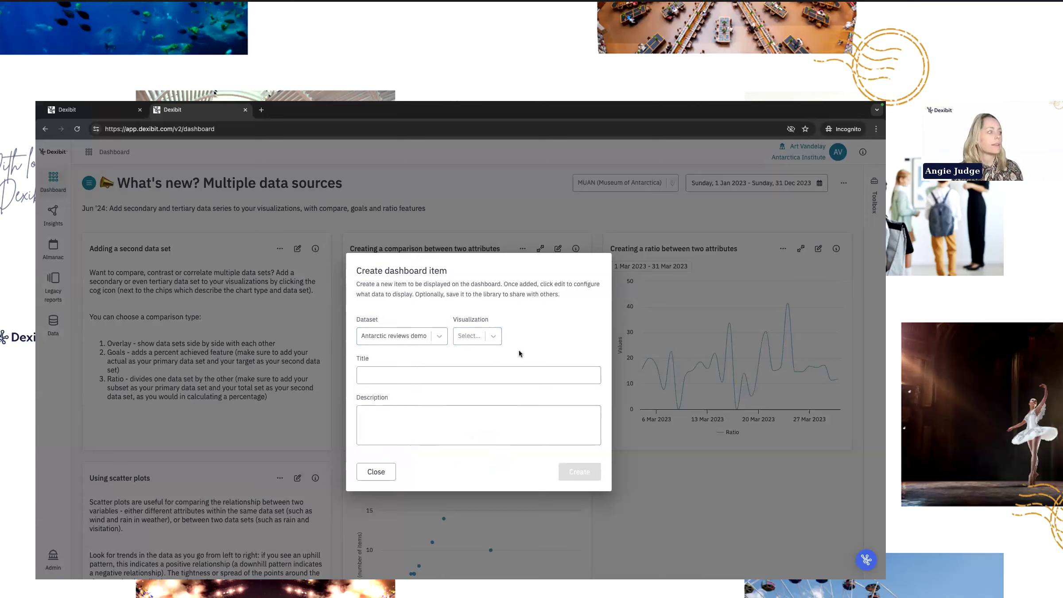
pyautogui.click(465, 340)
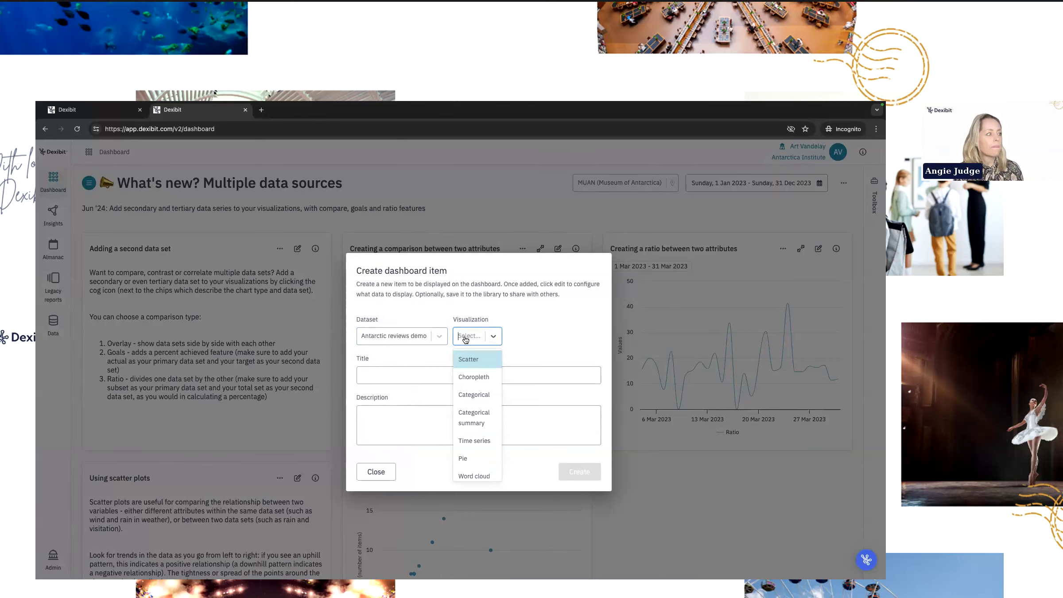
pyautogui.click(478, 393)
# - Title the item "My new visualization", describe it as "Here's my description", and create it
pyautogui.click(468, 372)
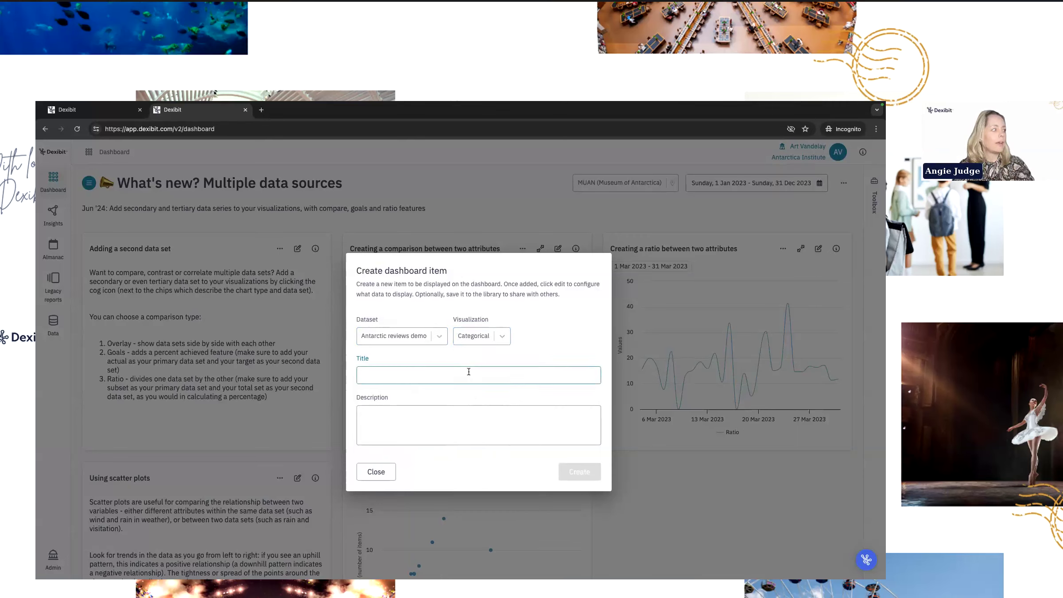
pyautogui.write('My new visualization')
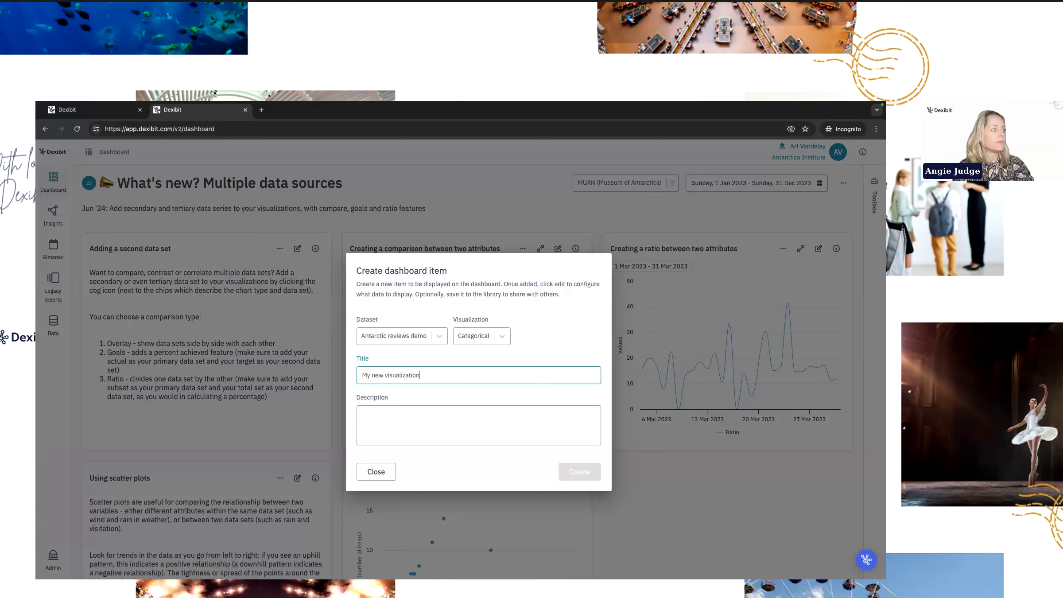
pyautogui.press('Tab')
pyautogui.write("Here's m")
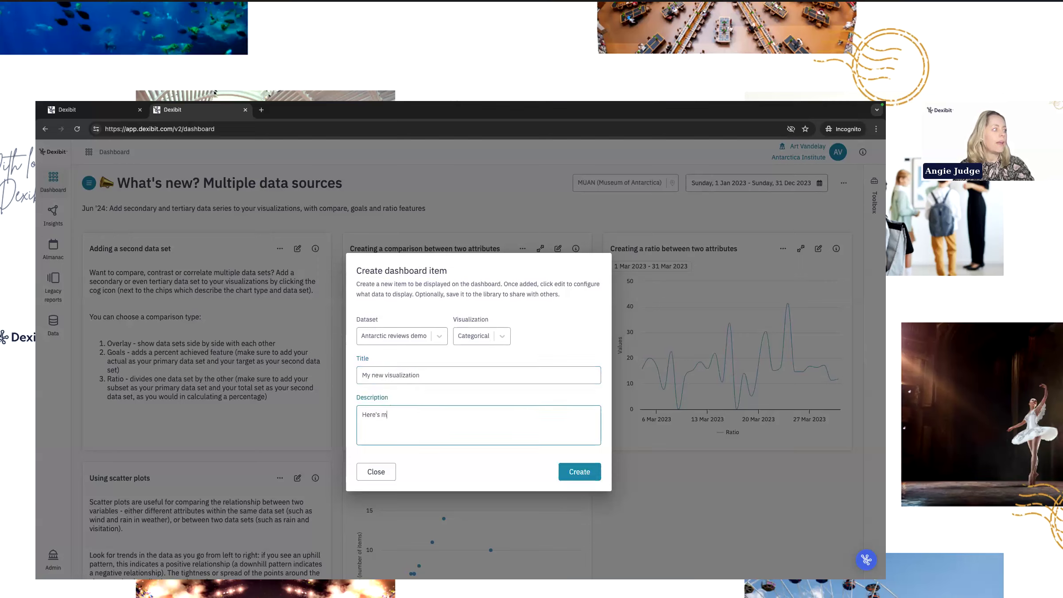
pyautogui.write('y description')
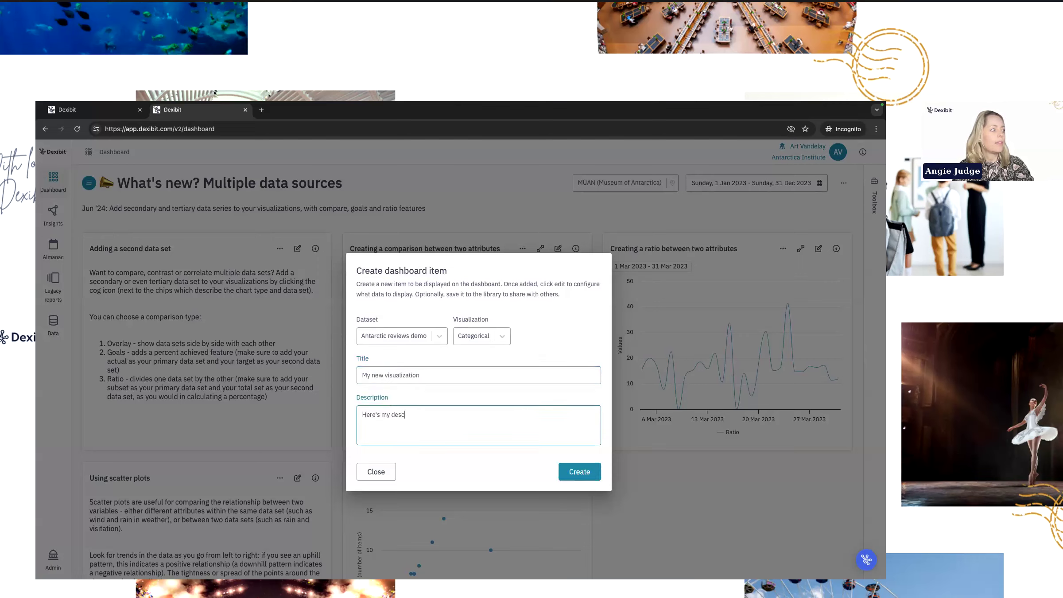
pyautogui.click(581, 463)
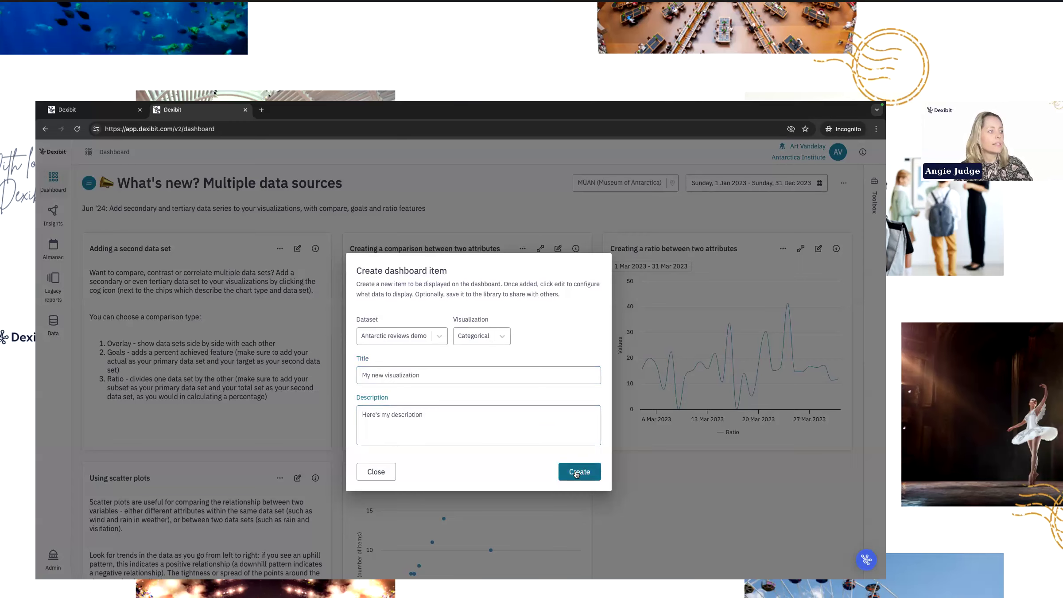
# - View the visualization library, expand the description of "Activity attendance over time", and close the toolbox
pyautogui.click(879, 220)
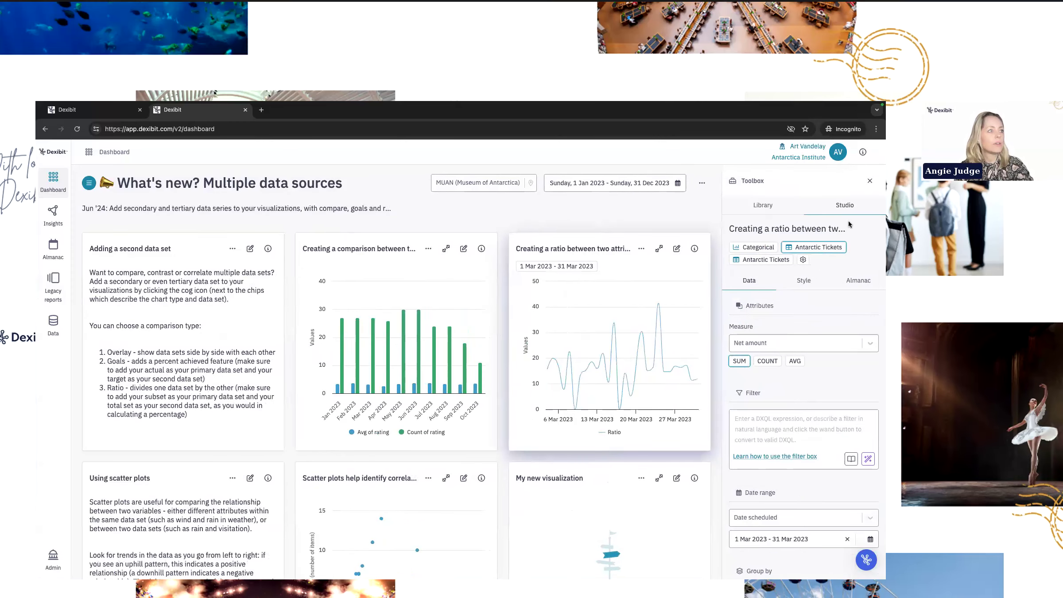
pyautogui.click(779, 205)
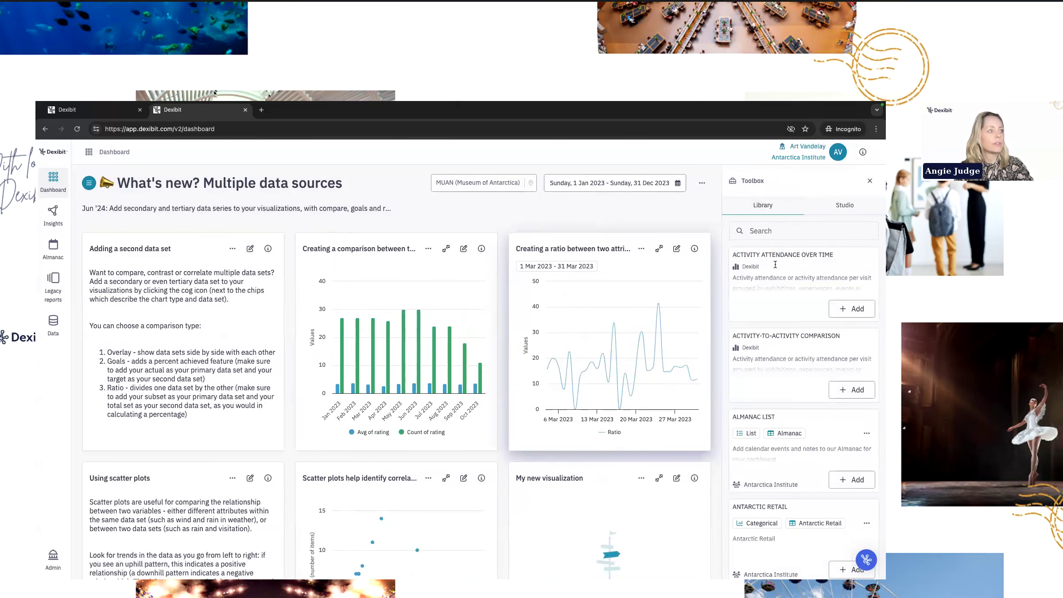
pyautogui.click(752, 292)
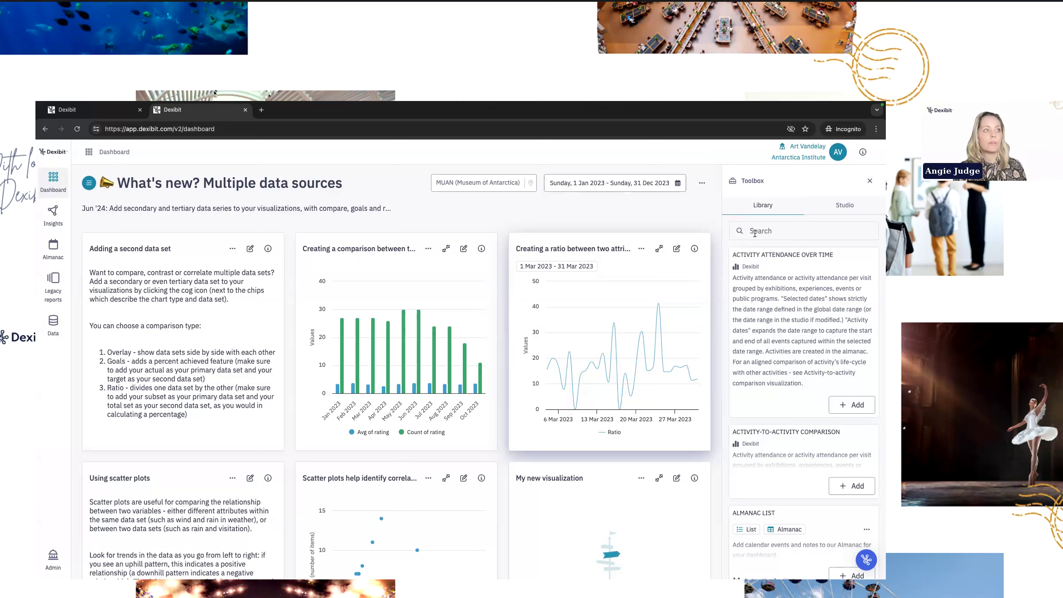
pyautogui.click(870, 182)
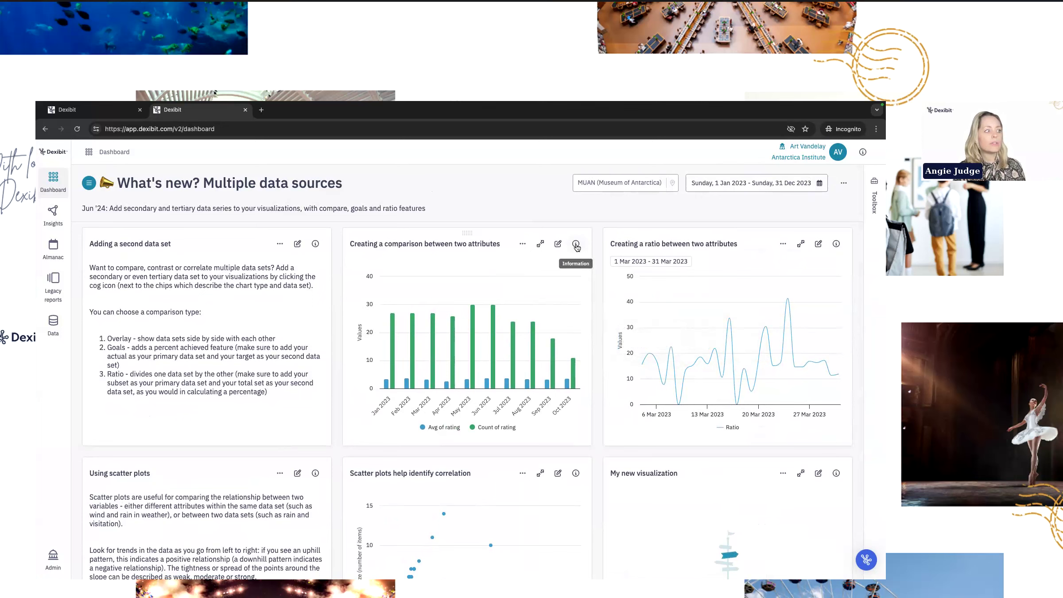
# - View the description of "My new visualization" on its information side and return to the chart
pyautogui.click(836, 473)
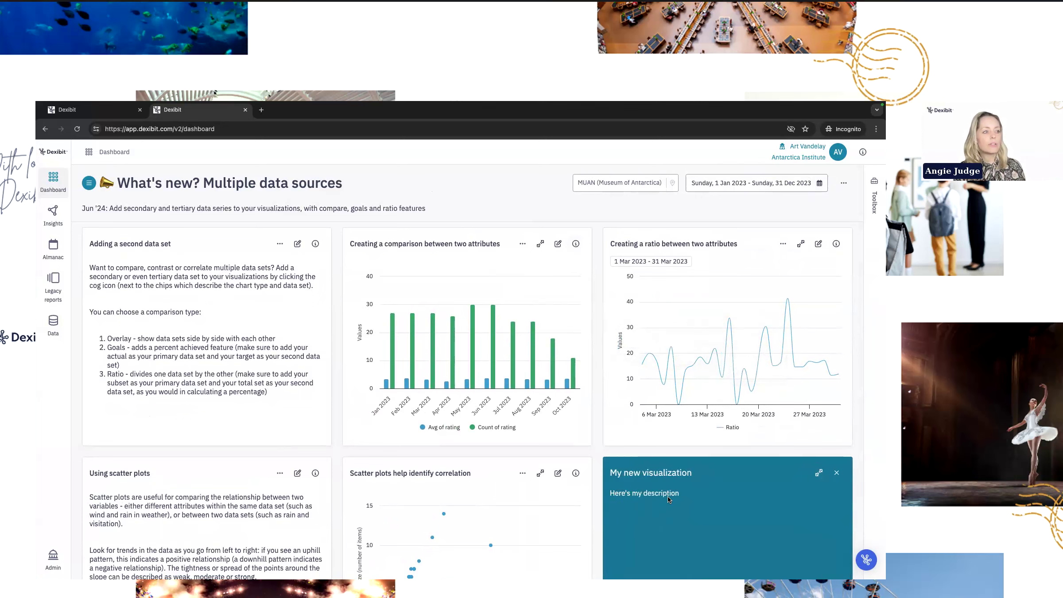
pyautogui.scroll(-3, 667, 496)
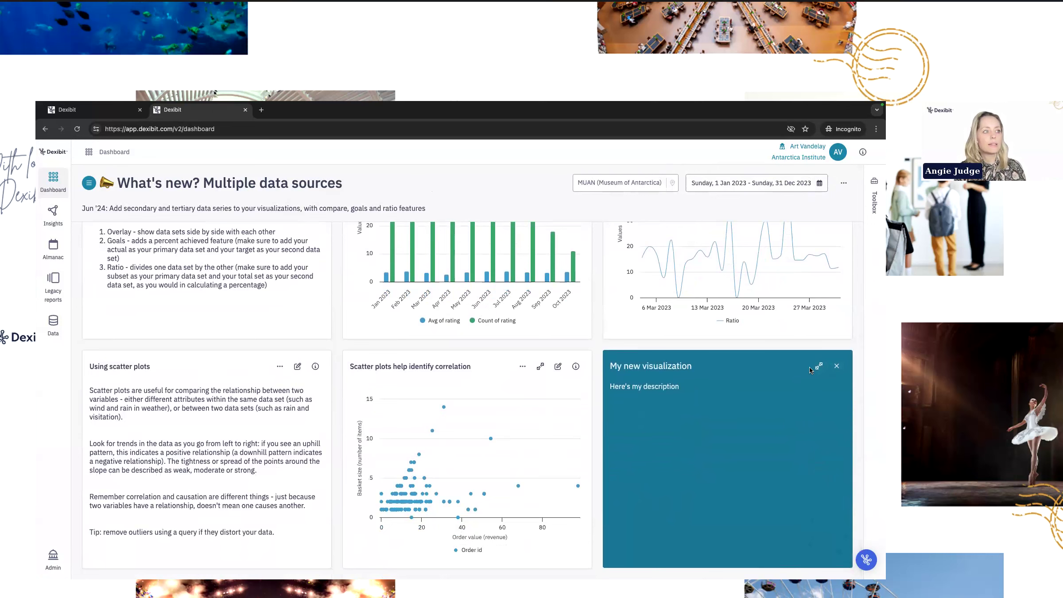
pyautogui.click(836, 366)
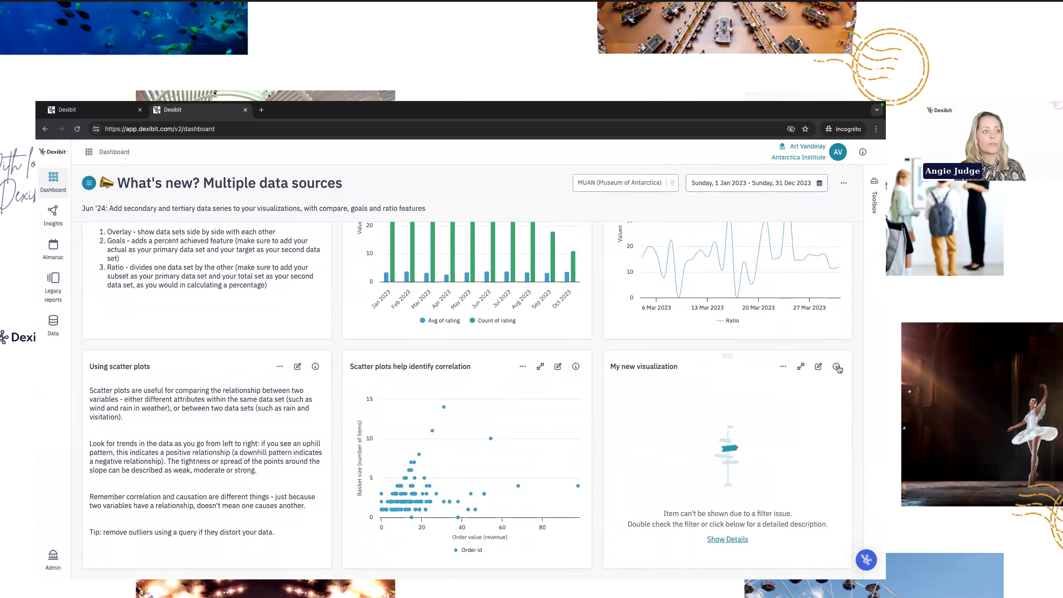
# - Open "My new visualization" for editing, examine its style settings, description and title, and close the editor
pyautogui.click(817, 369)
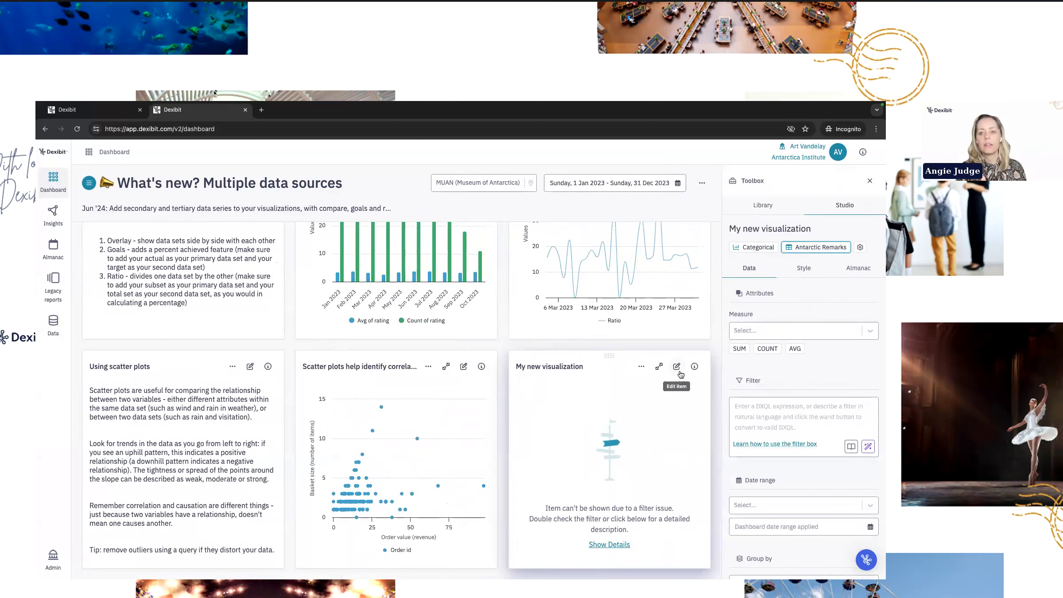
pyautogui.click(788, 270)
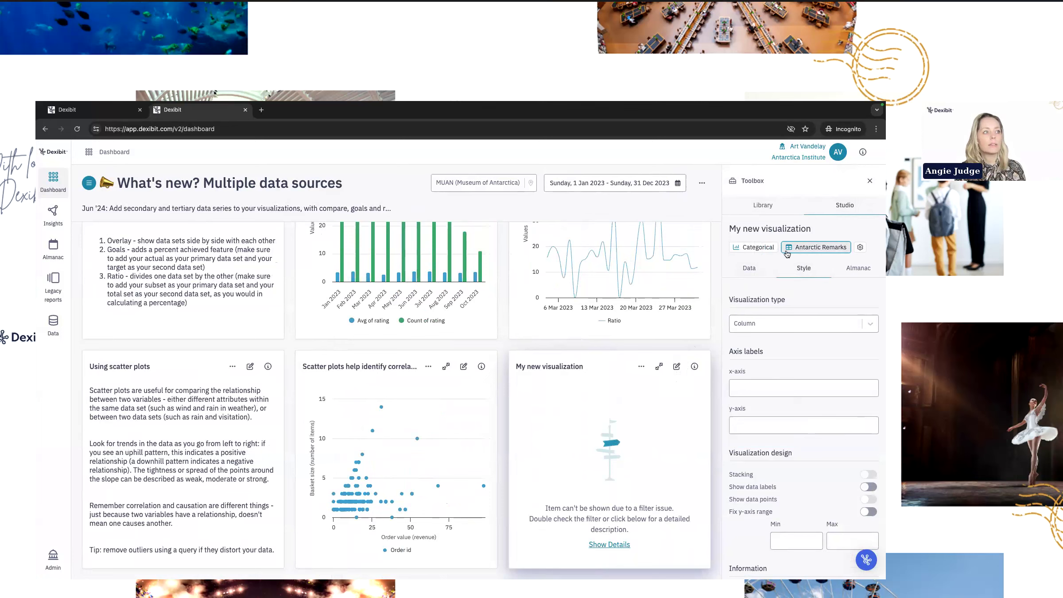
pyautogui.scroll(-2, 767, 345)
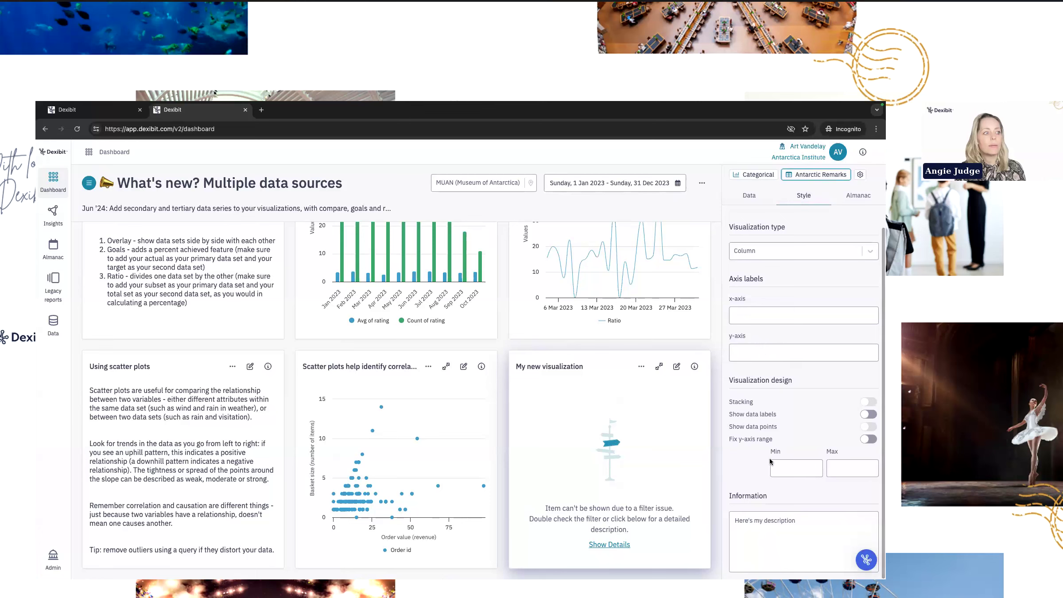
pyautogui.moveTo(802, 521); pyautogui.dragTo(730, 522)
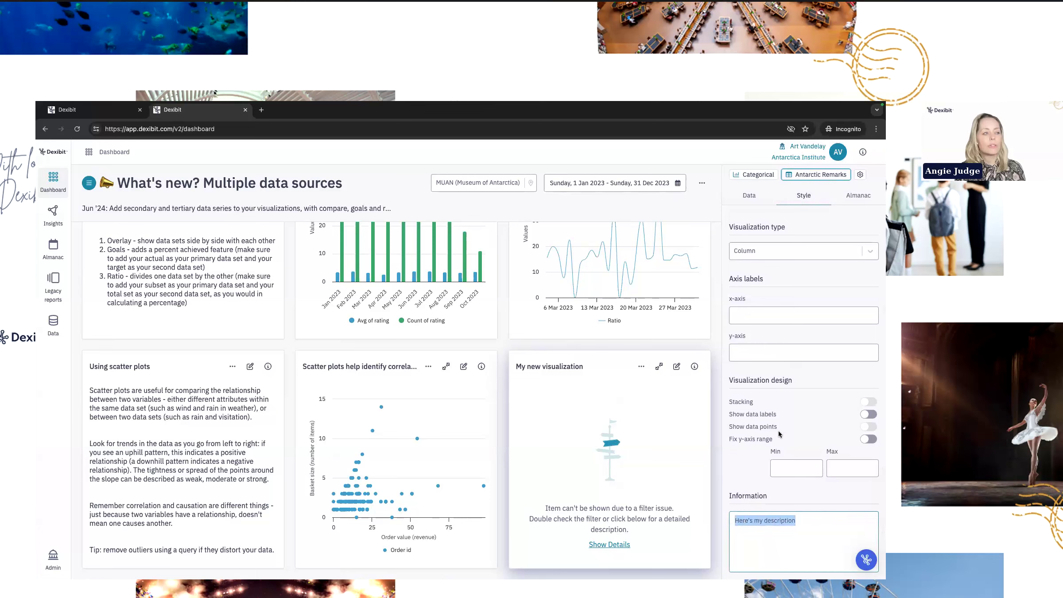
pyautogui.scroll(2, 779, 434)
pyautogui.click(769, 229)
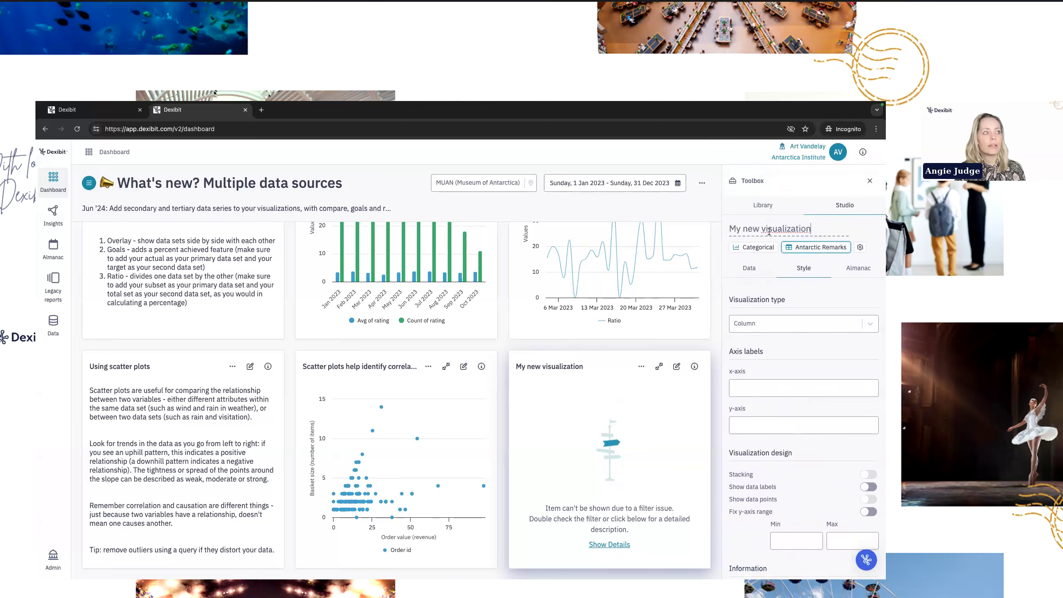
pyautogui.click(870, 181)
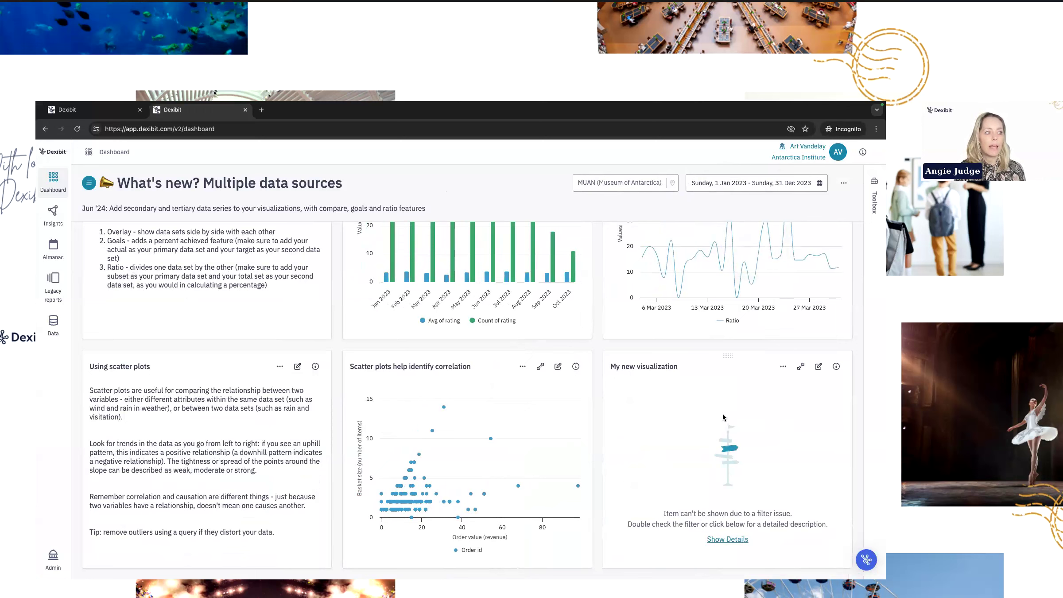
# - Reopen "My new visualization" for editing and set its measure to Rating
pyautogui.click(817, 367)
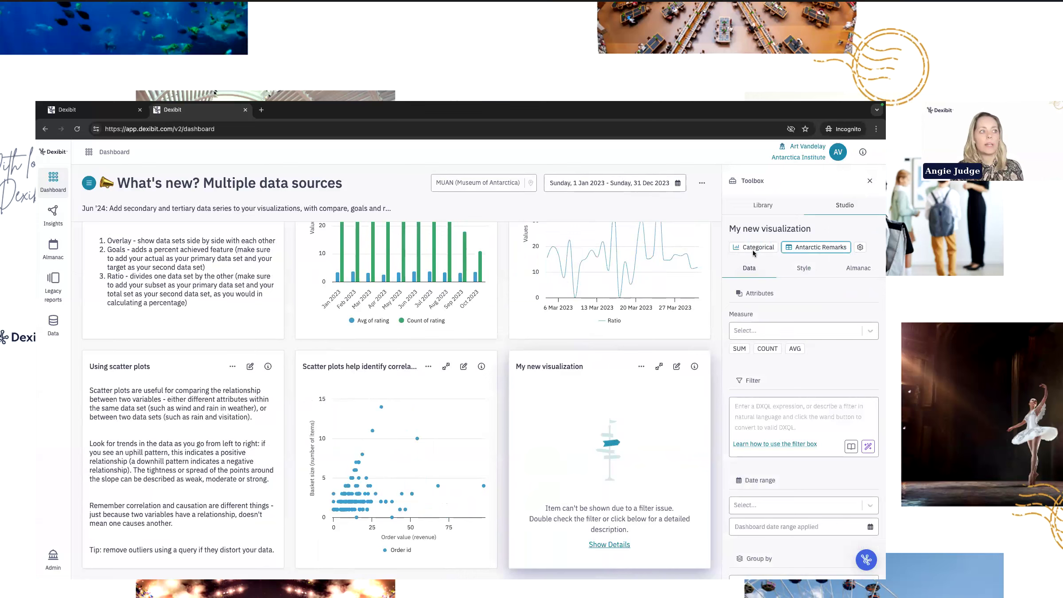
pyautogui.moveTo(742, 246); pyautogui.dragTo(773, 248)
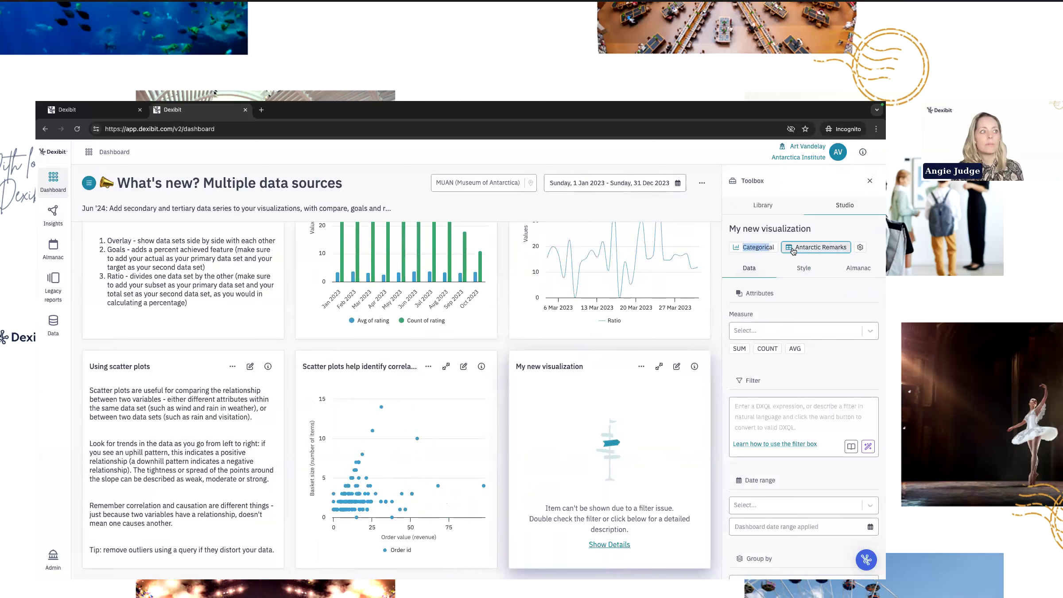
pyautogui.click(792, 335)
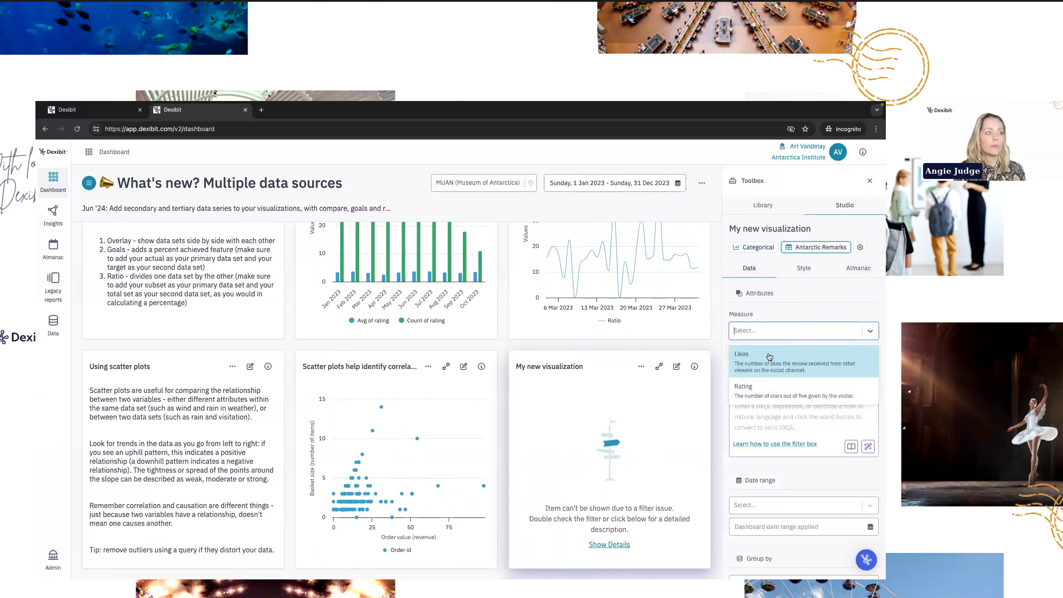
pyautogui.click(747, 396)
# - Set Date as the date range attribute of "My new visualization"
pyautogui.scroll(-3, 746, 391)
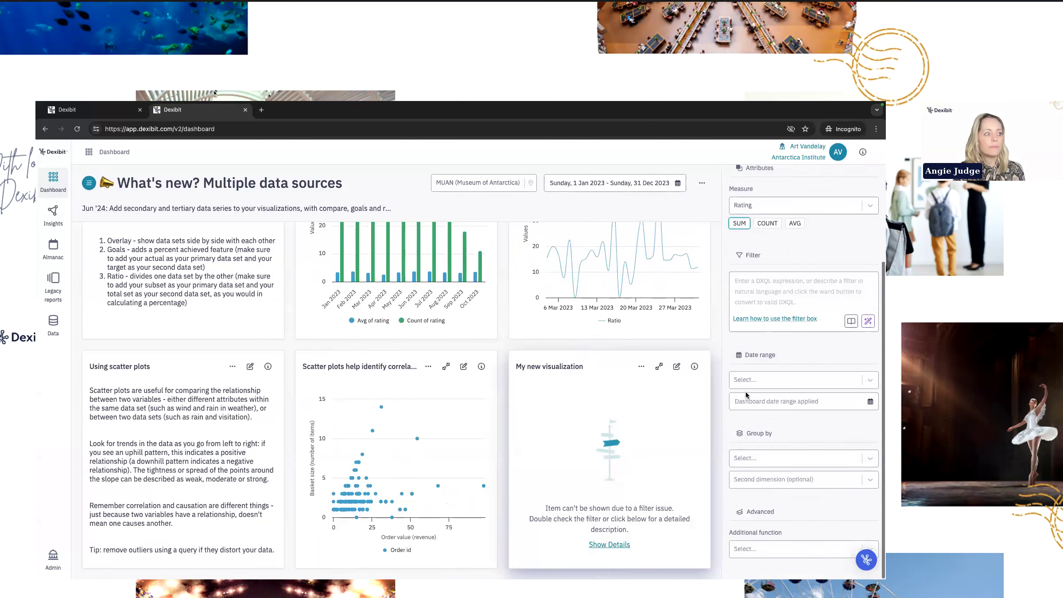
pyautogui.click(751, 380)
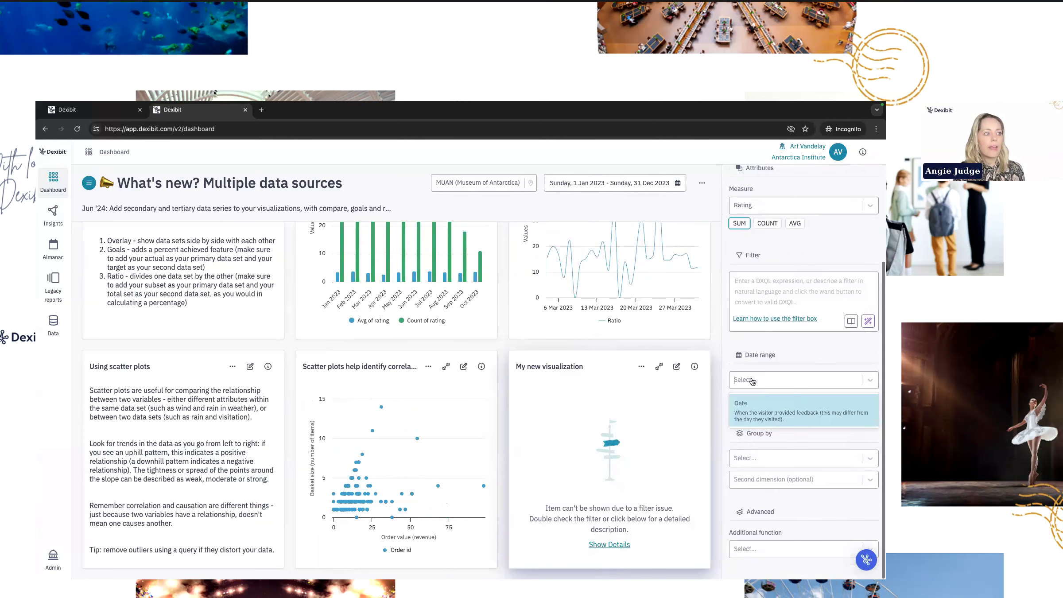
pyautogui.click(754, 418)
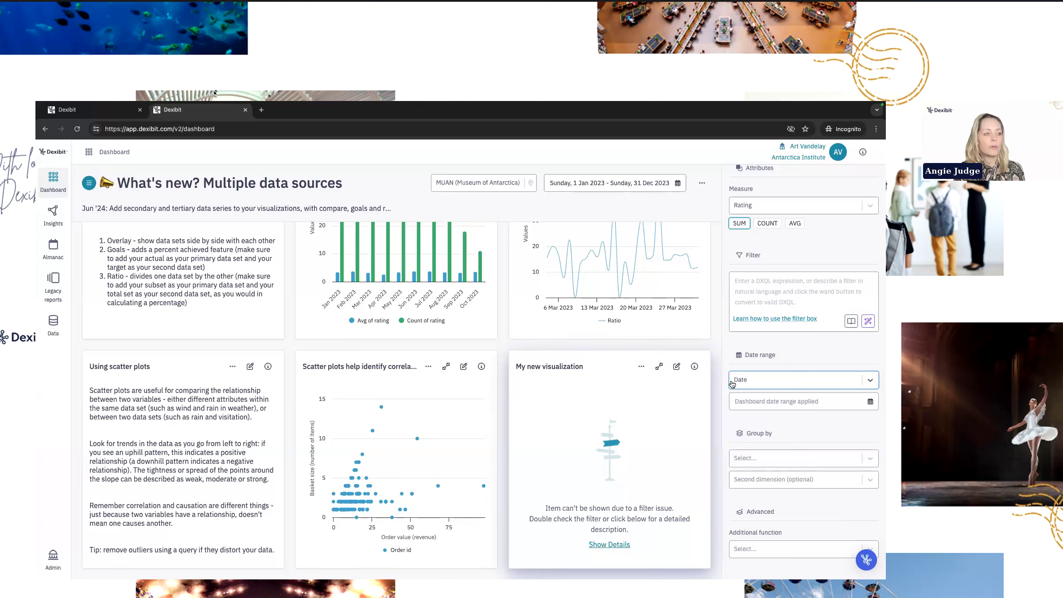
# - Group "My new visualization" by Date and aggregate the Rating measure as an average
pyautogui.click(756, 458)
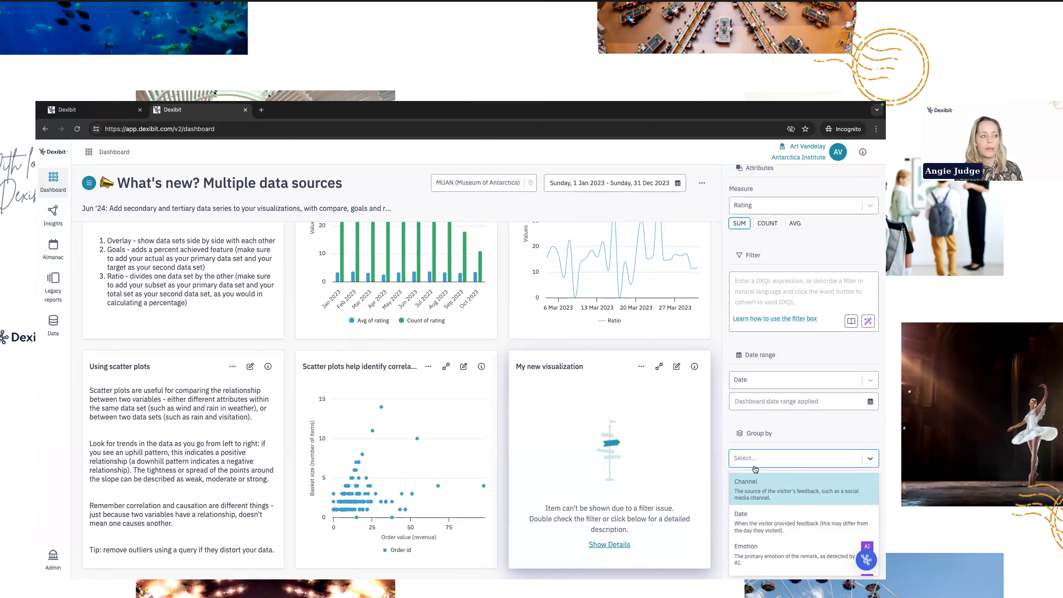
pyautogui.click(771, 515)
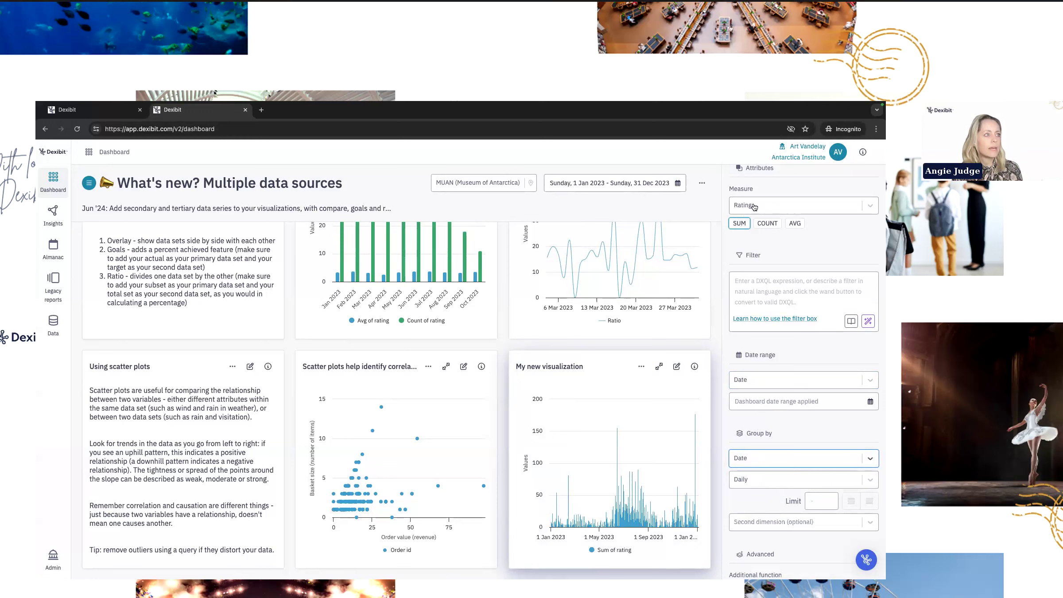
pyautogui.click(795, 226)
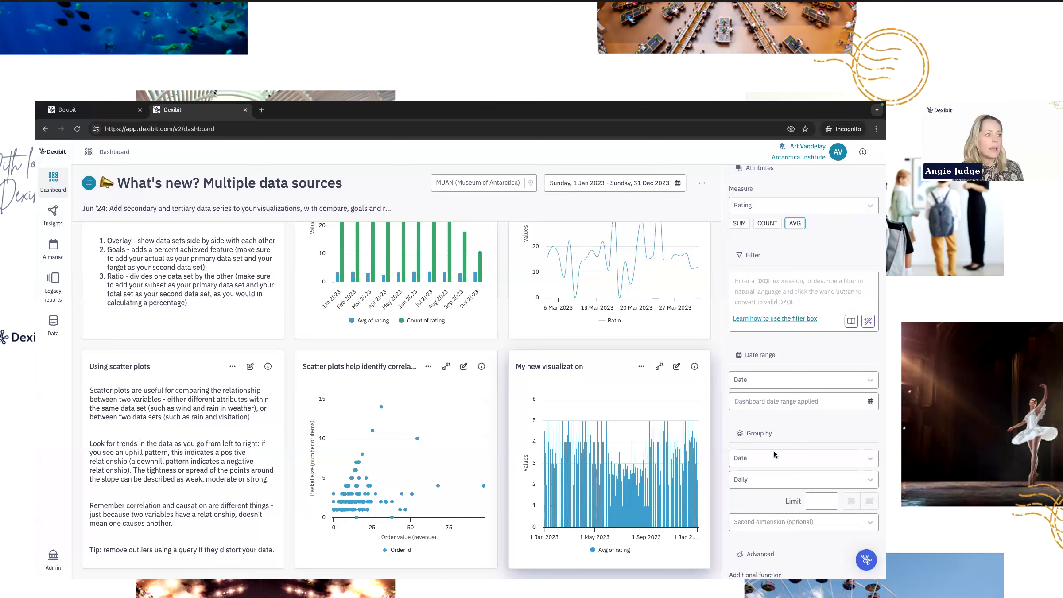
# - Set the date grouping of "My new visualization" to Monthly
pyautogui.click(756, 486)
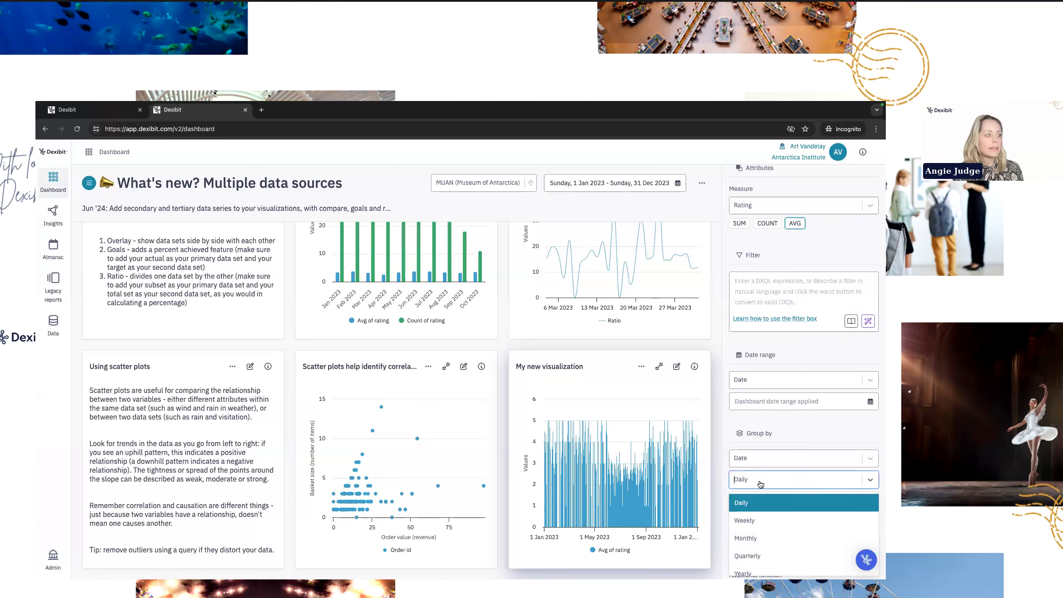
pyautogui.click(742, 538)
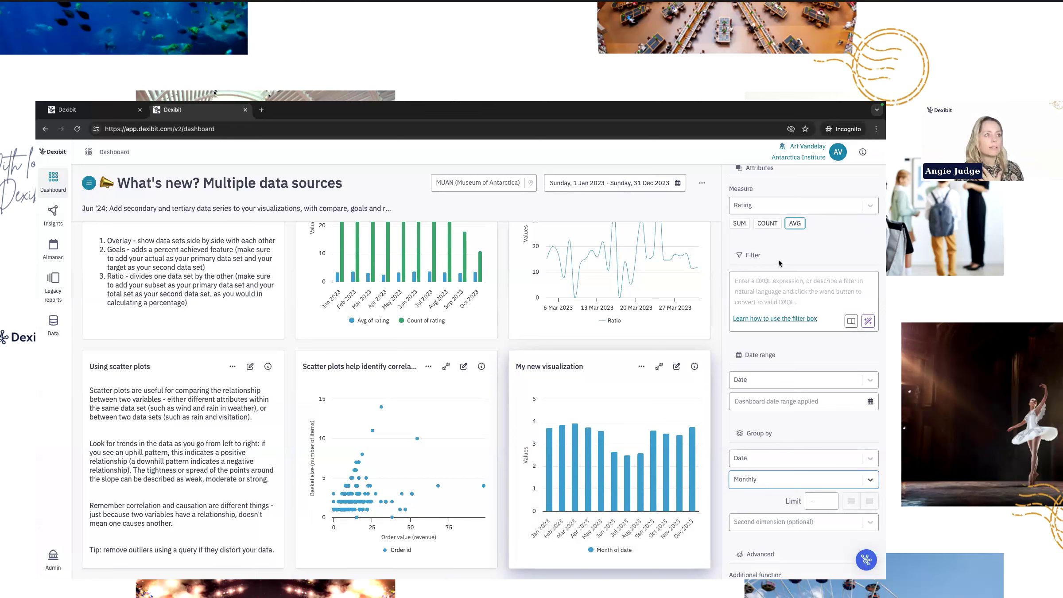
# - Switch the Rating aggregation to a count, inspect the monthly columns, and return it to an average
pyautogui.click(767, 223)
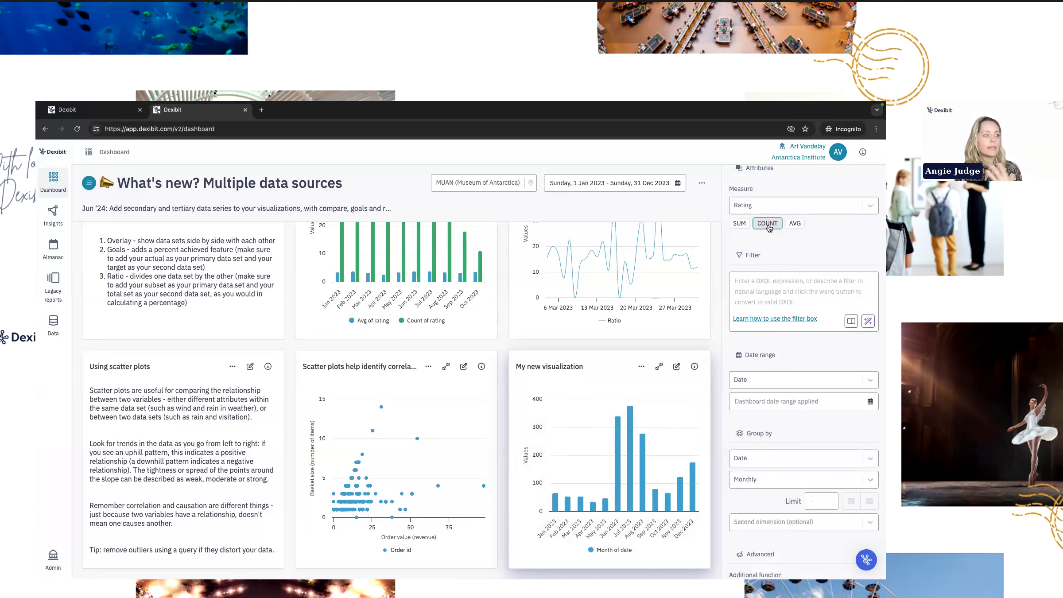
pyautogui.moveTo(611, 505)
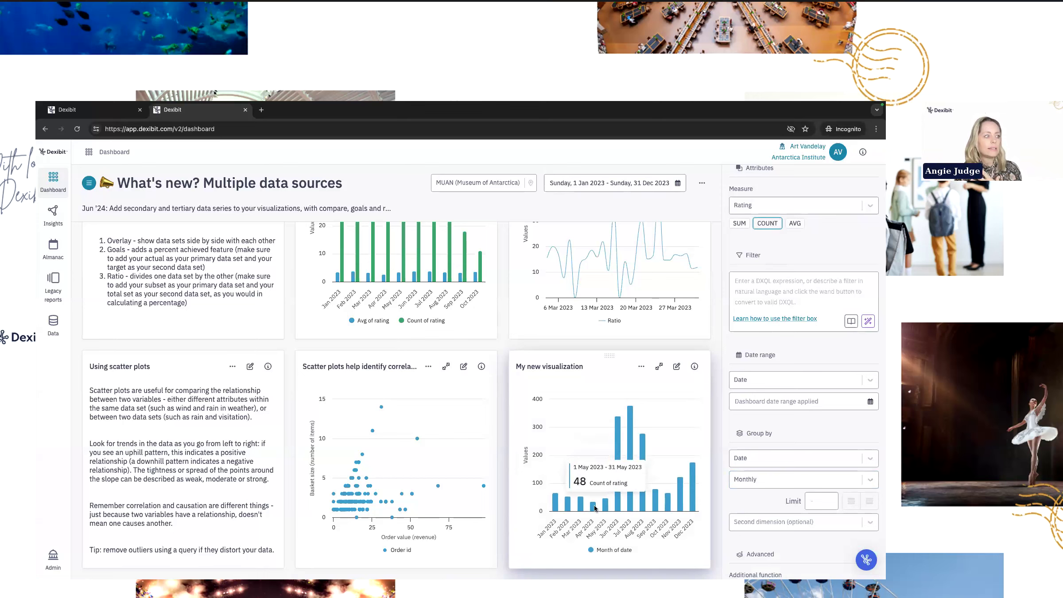
pyautogui.moveTo(640, 498)
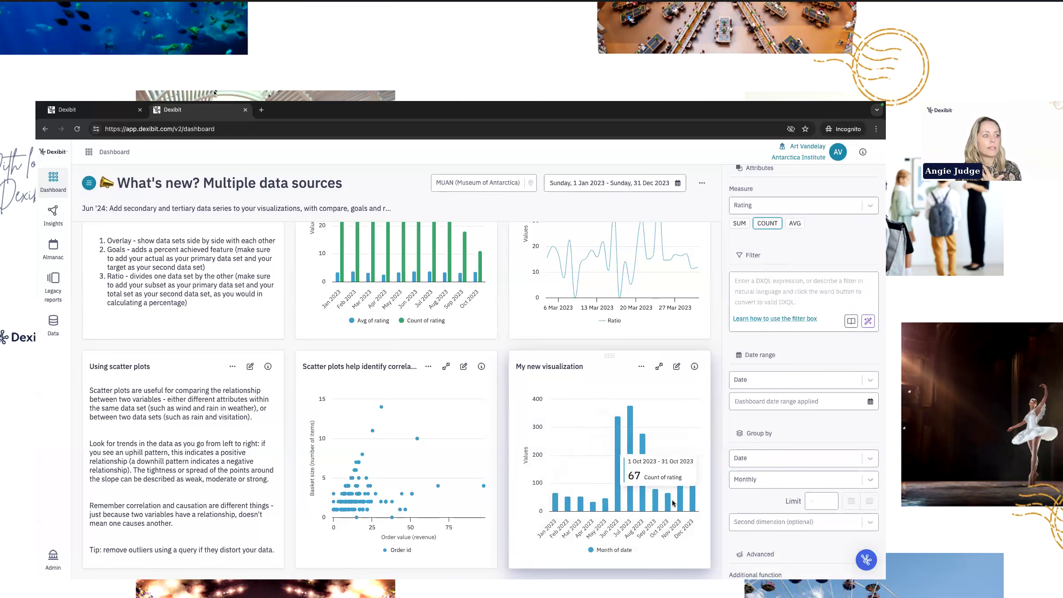
pyautogui.click(793, 224)
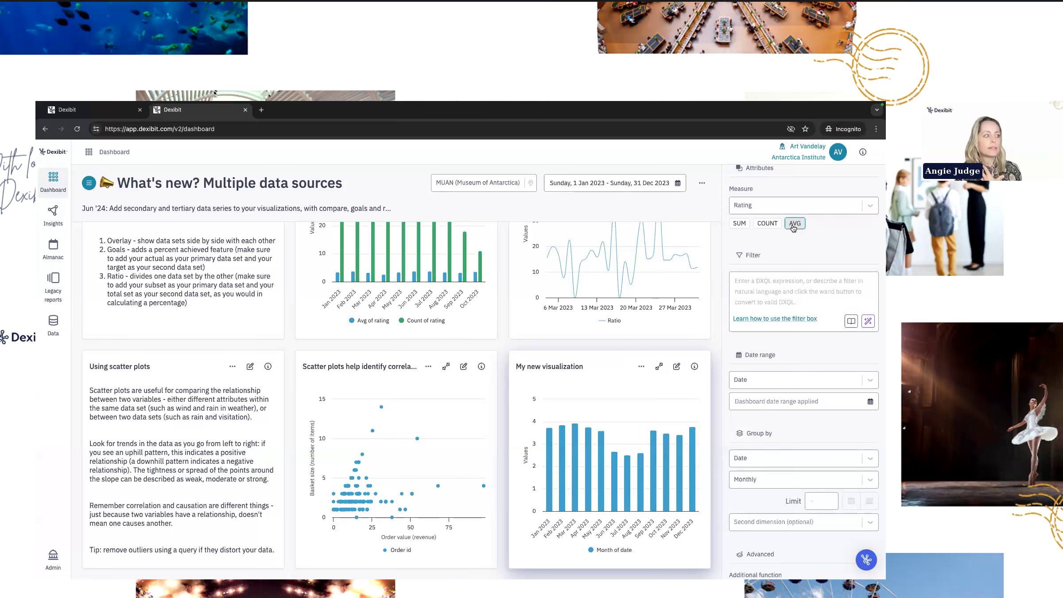
pyautogui.moveTo(615, 464)
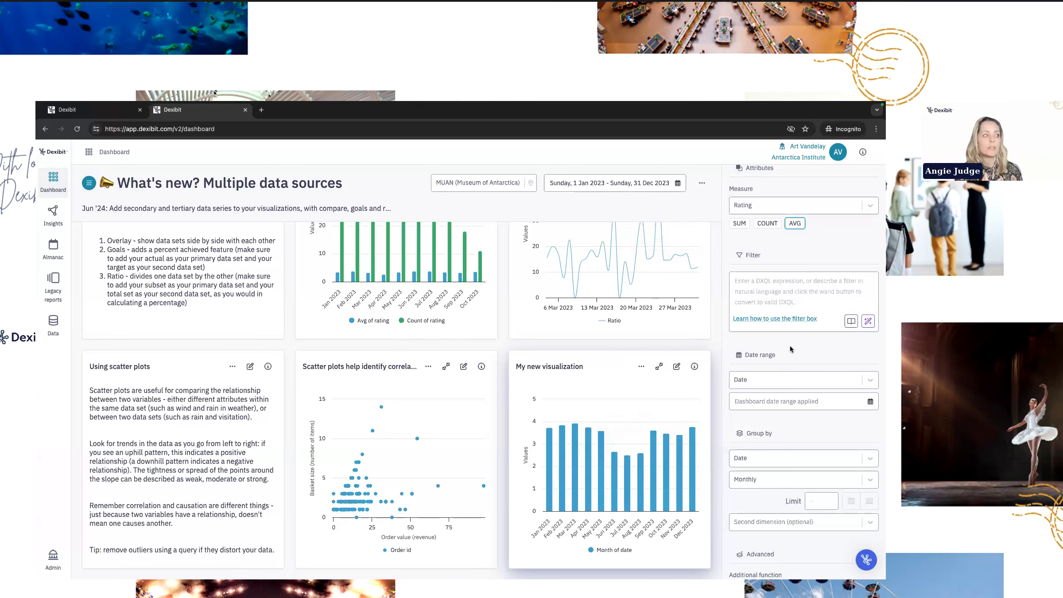
# - Add Weather as the secondary dataset of "My new visualization" with Overlay as the comparison type
pyautogui.scroll(3, 790, 349)
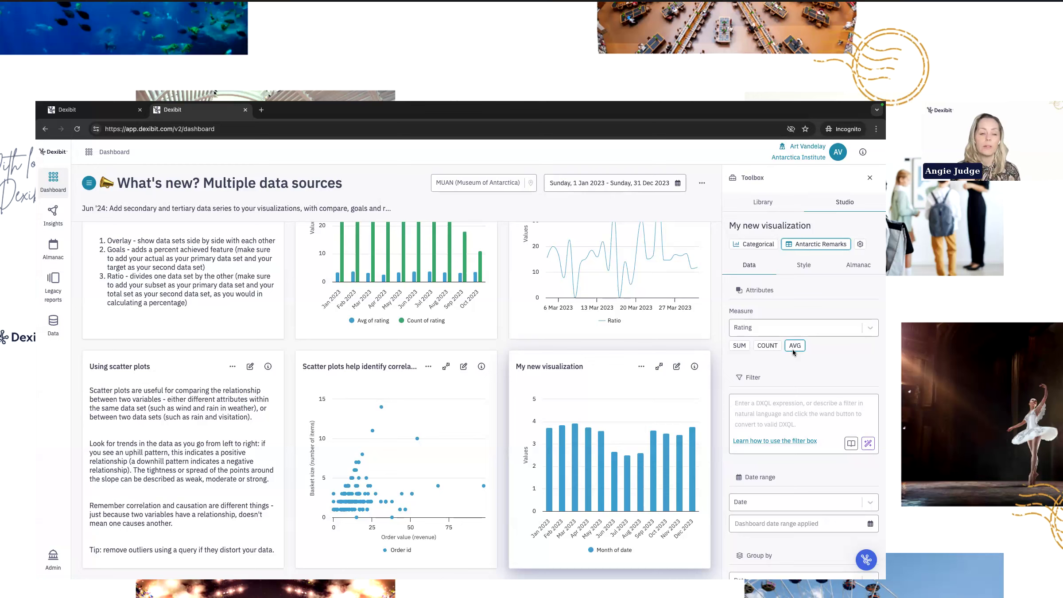
pyautogui.click(862, 246)
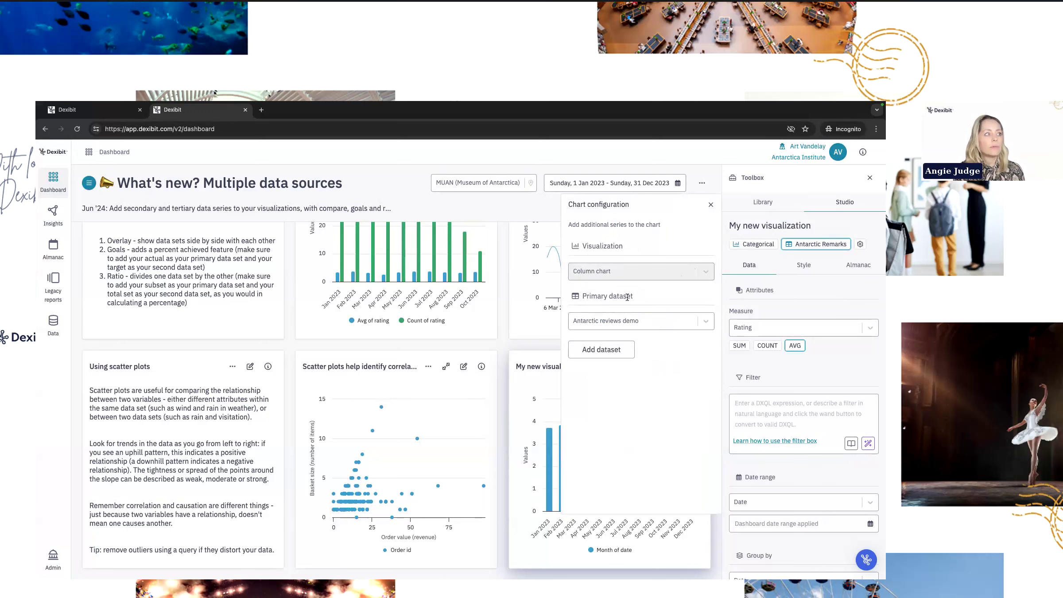
pyautogui.click(613, 352)
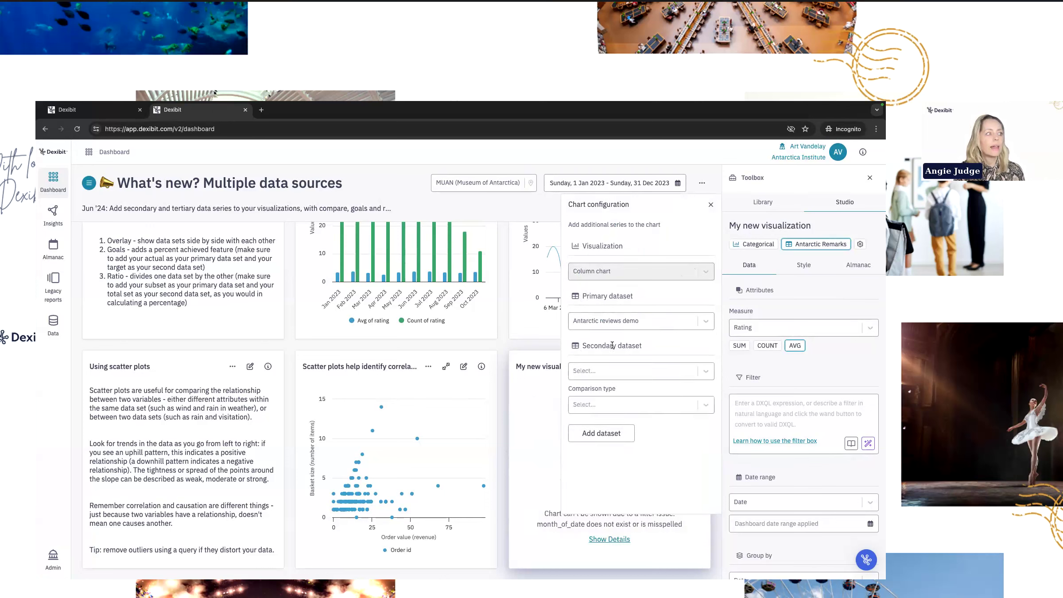
pyautogui.click(635, 371)
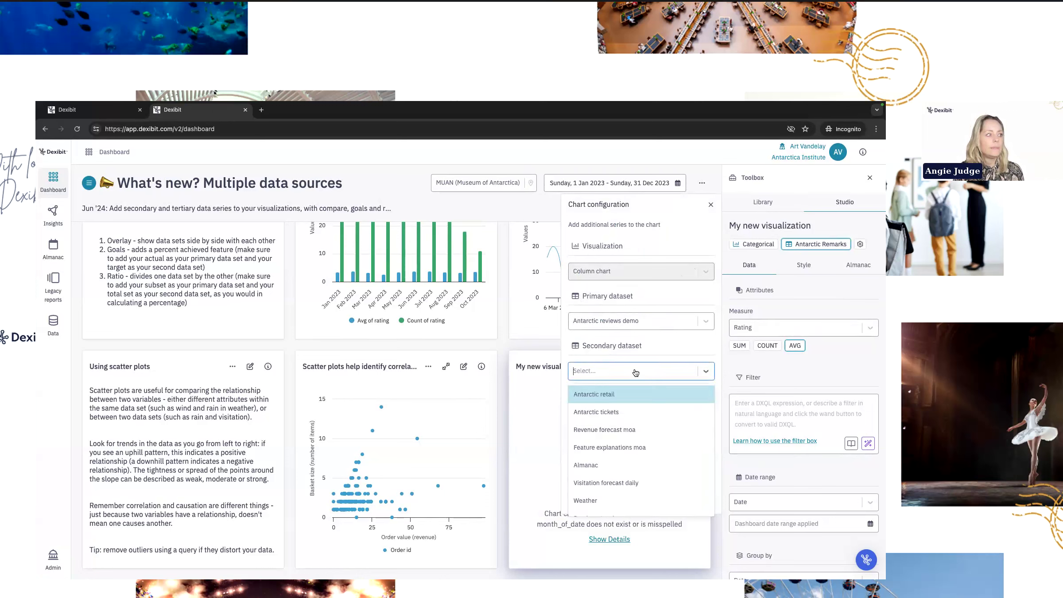
pyautogui.click(612, 499)
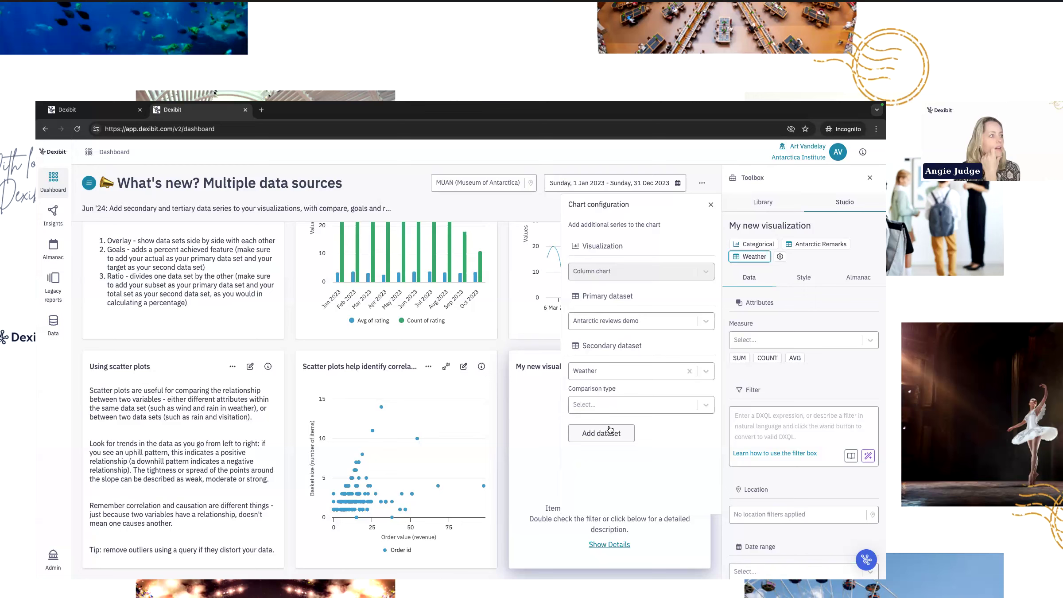
pyautogui.click(609, 409)
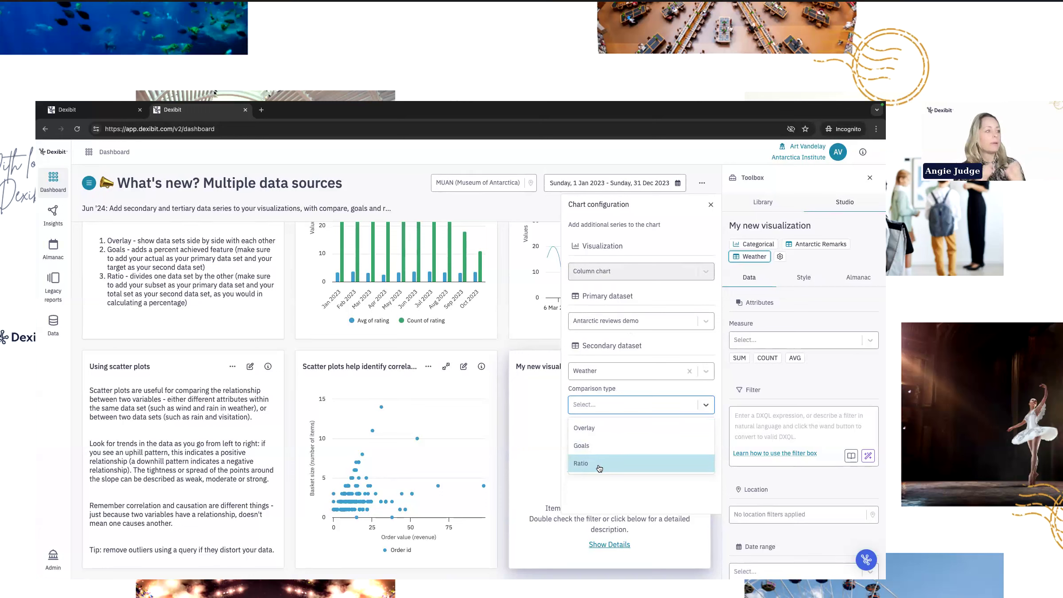
pyautogui.click(598, 433)
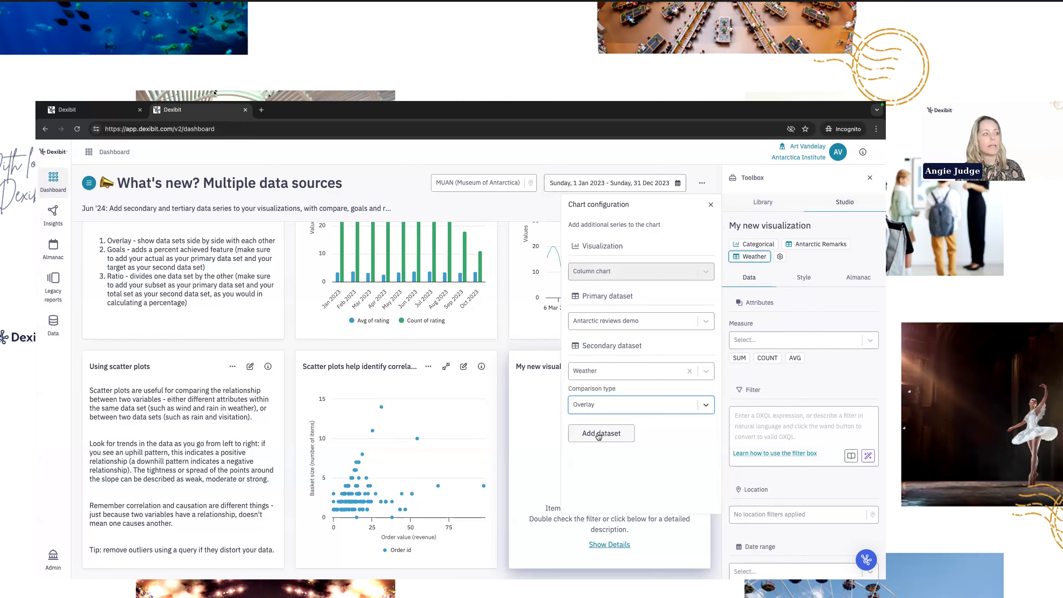
pyautogui.click(711, 206)
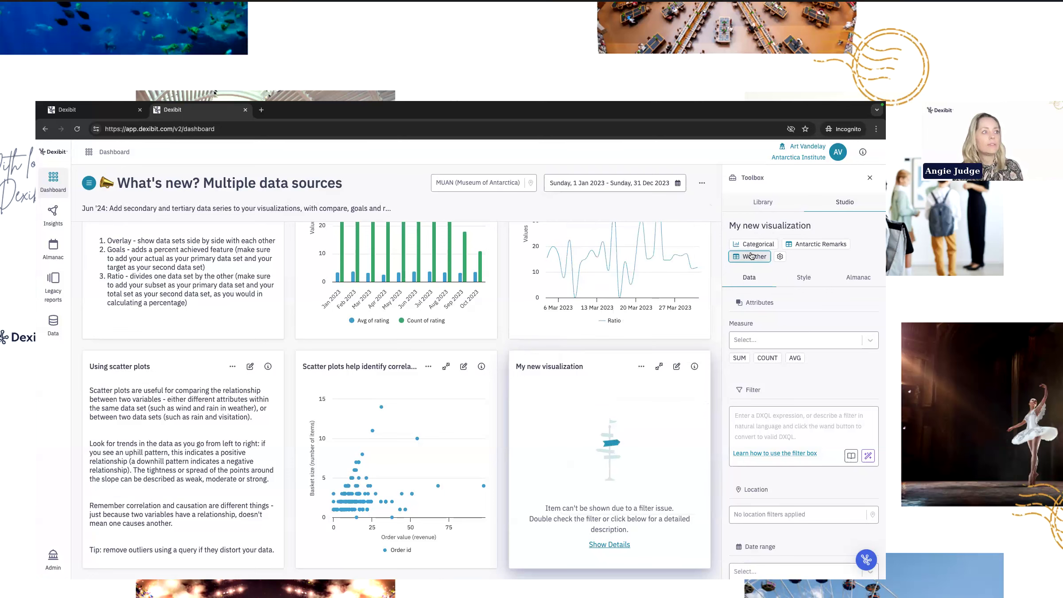
# - Review the data settings of the primary Antarctic Remarks dataset in "My new visualization"
pyautogui.moveTo(742, 244); pyautogui.dragTo(769, 243)
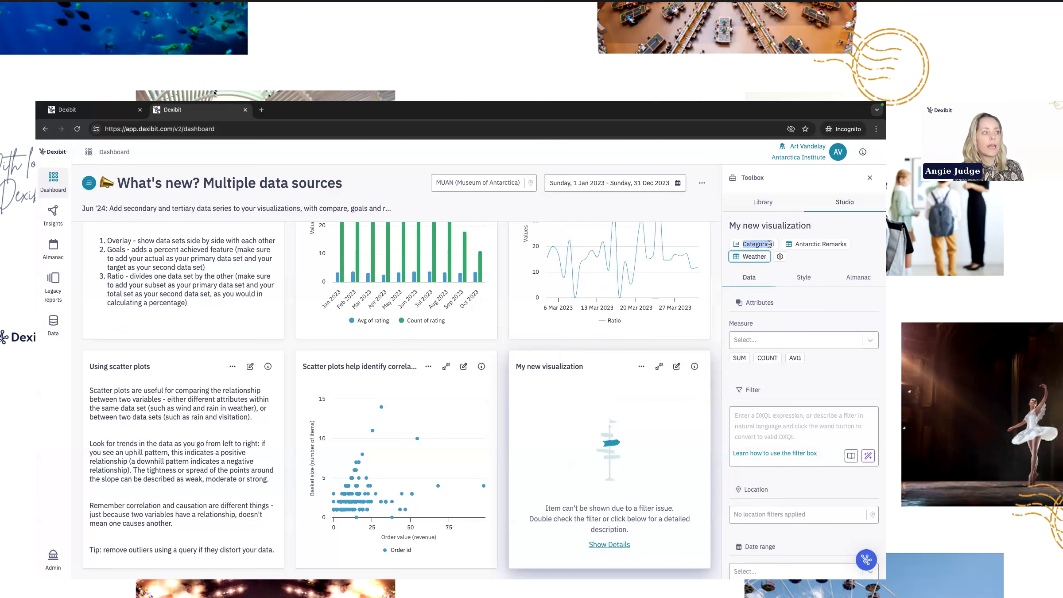
pyautogui.click(804, 247)
pyautogui.scroll(-3, 797, 376)
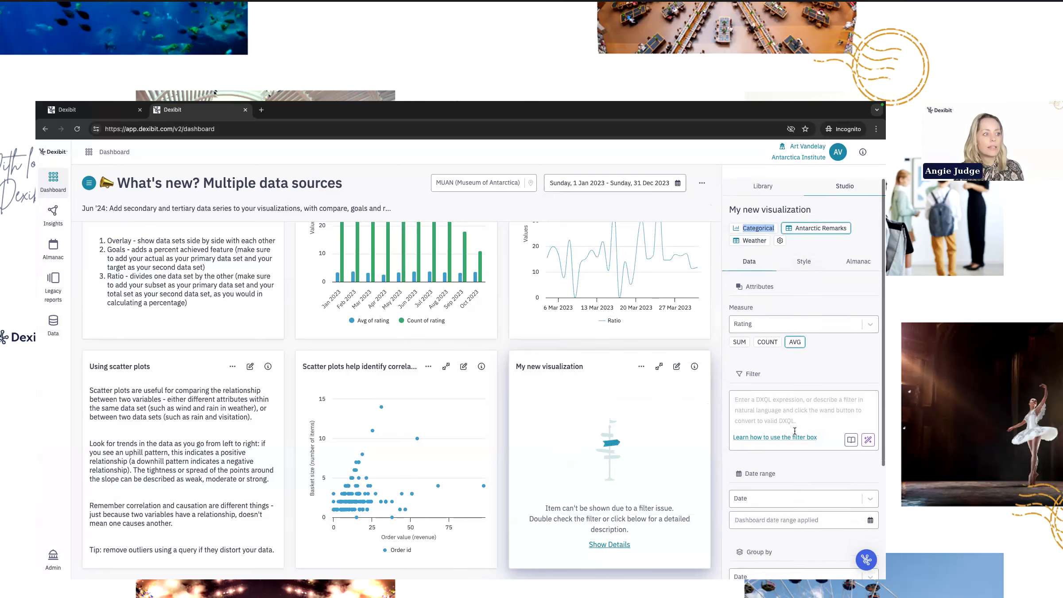
pyautogui.scroll(3, 795, 435)
# - Set the Weather dataset's measure to Temperature c and aggregate it as an average
pyautogui.click(760, 260)
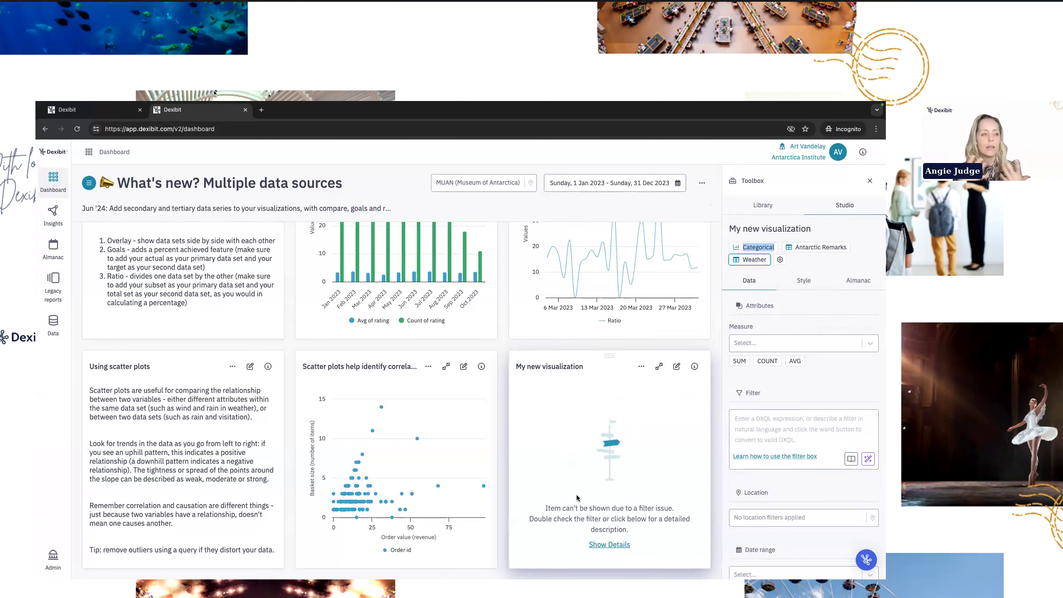
pyautogui.click(771, 348)
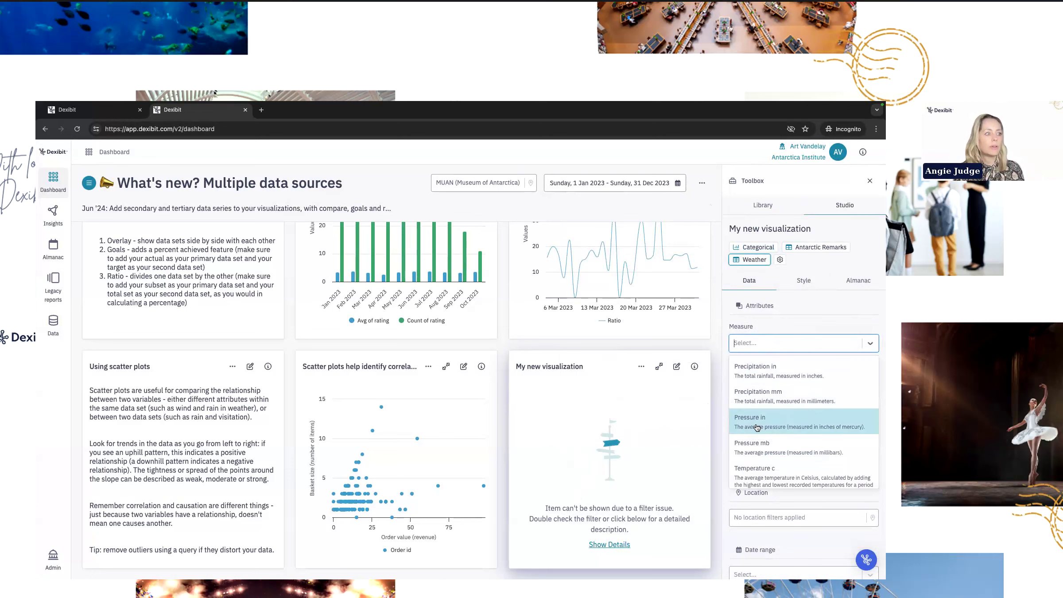
pyautogui.scroll(-2, 753, 416)
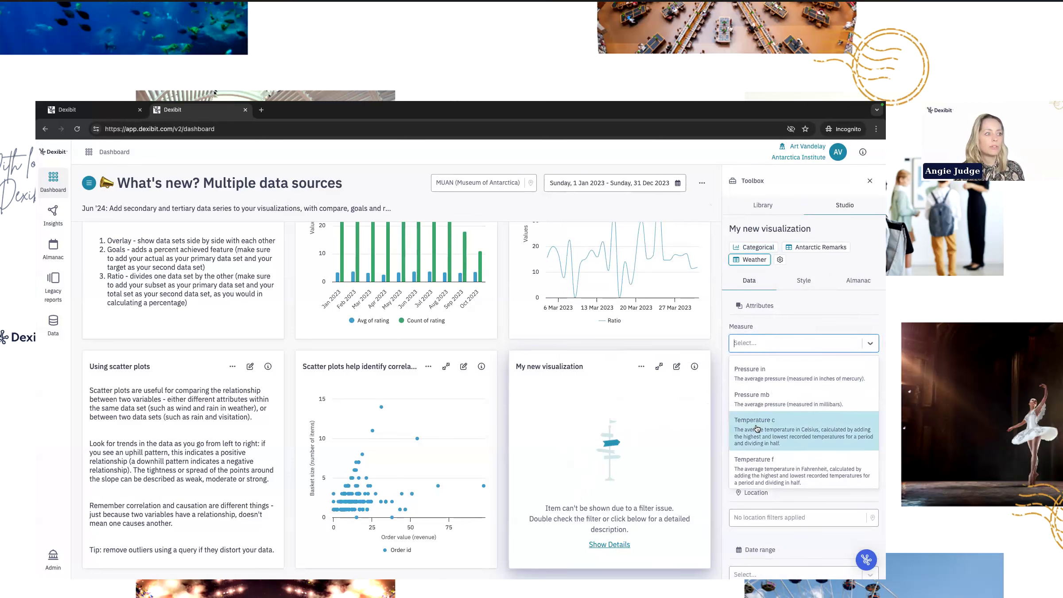
pyautogui.click(756, 429)
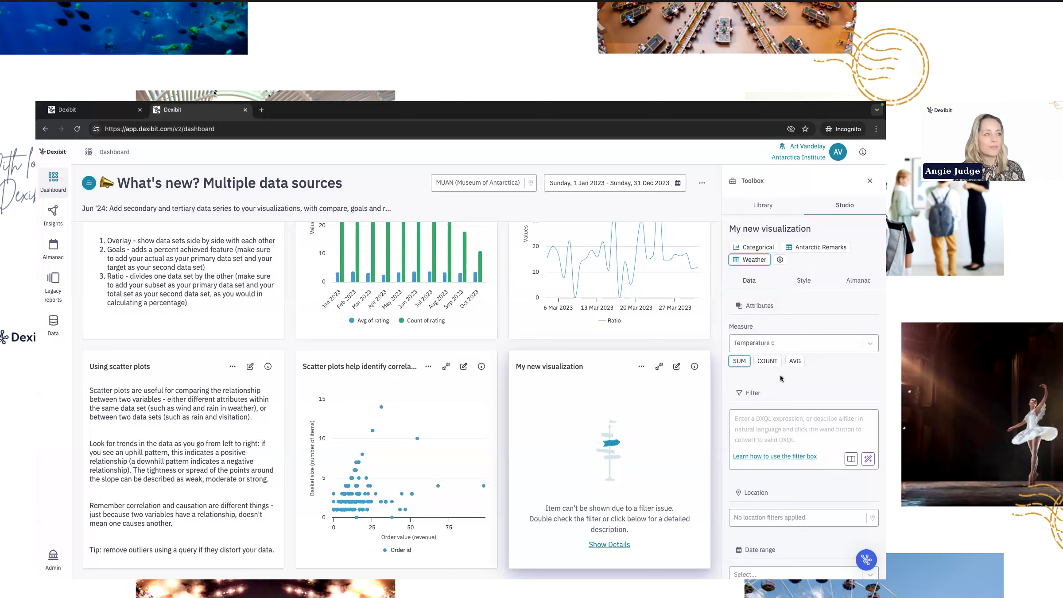
pyautogui.click(792, 363)
# - Set Date as the date range attribute of the Weather dataset
pyautogui.scroll(-2, 775, 401)
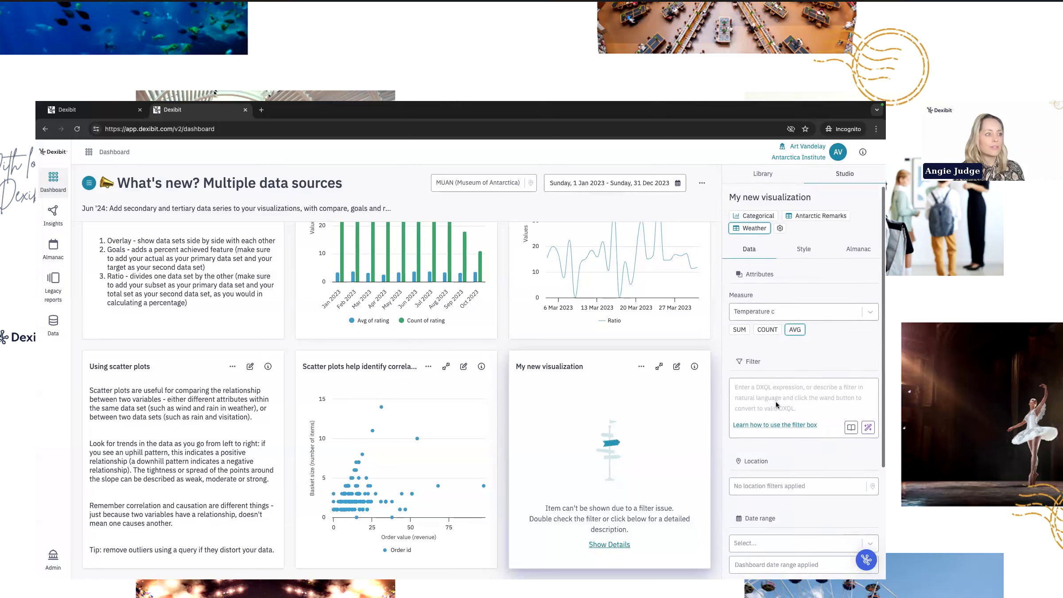
pyautogui.scroll(-1, 773, 430)
pyautogui.click(773, 431)
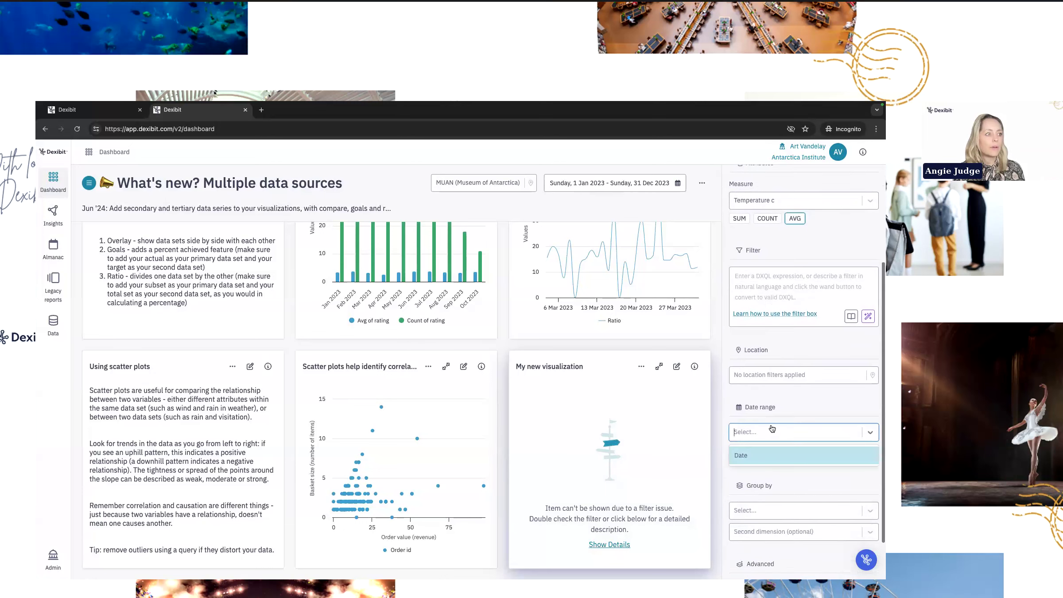
pyautogui.click(766, 454)
# - Group the Weather dataset by Date at a Monthly interval
pyautogui.scroll(-1, 761, 489)
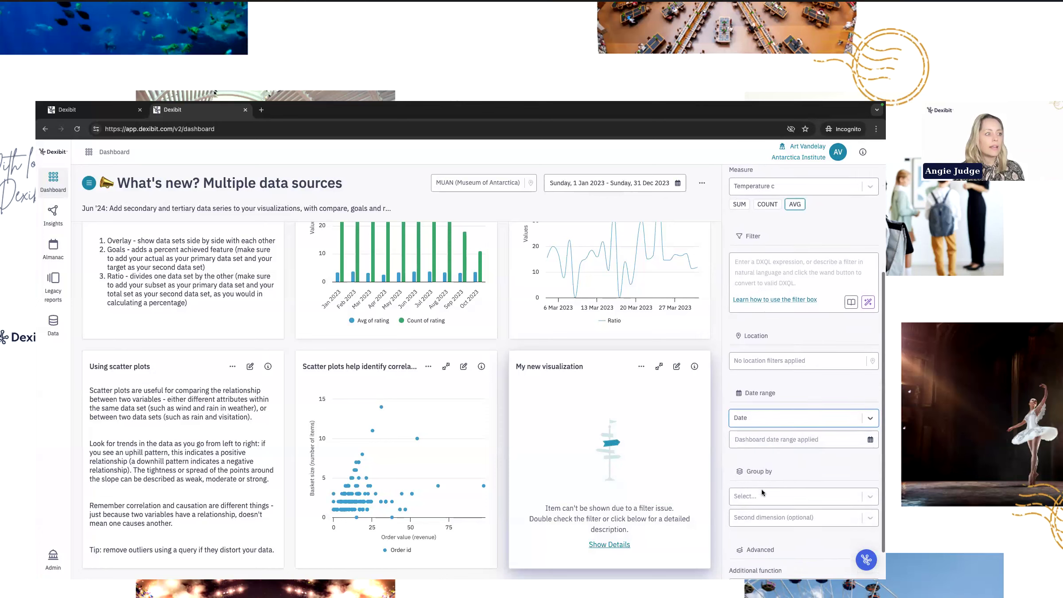
pyautogui.click(762, 459)
pyautogui.click(763, 482)
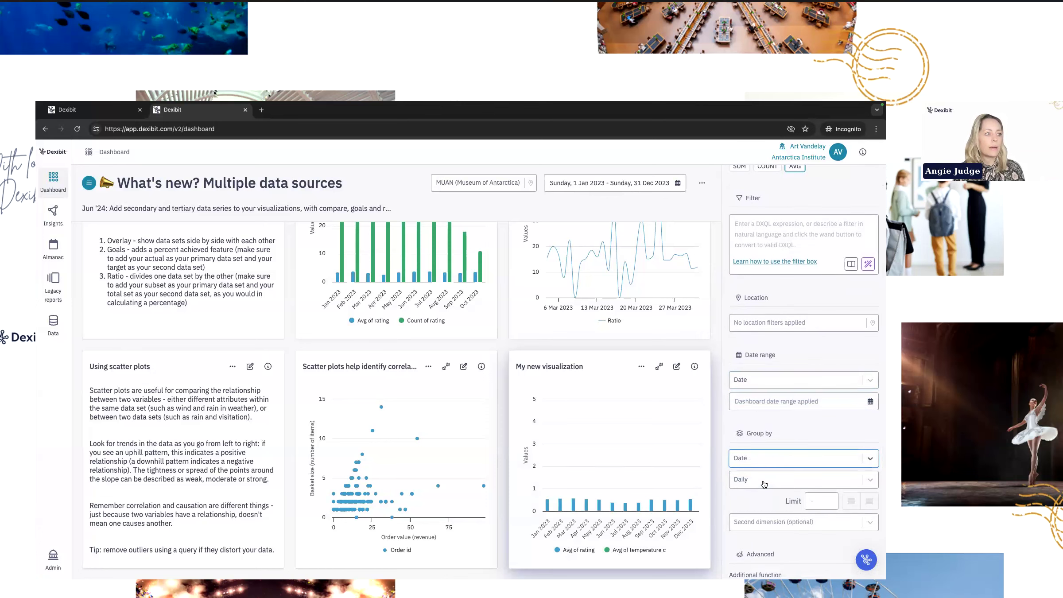
pyautogui.click(762, 485)
pyautogui.click(748, 537)
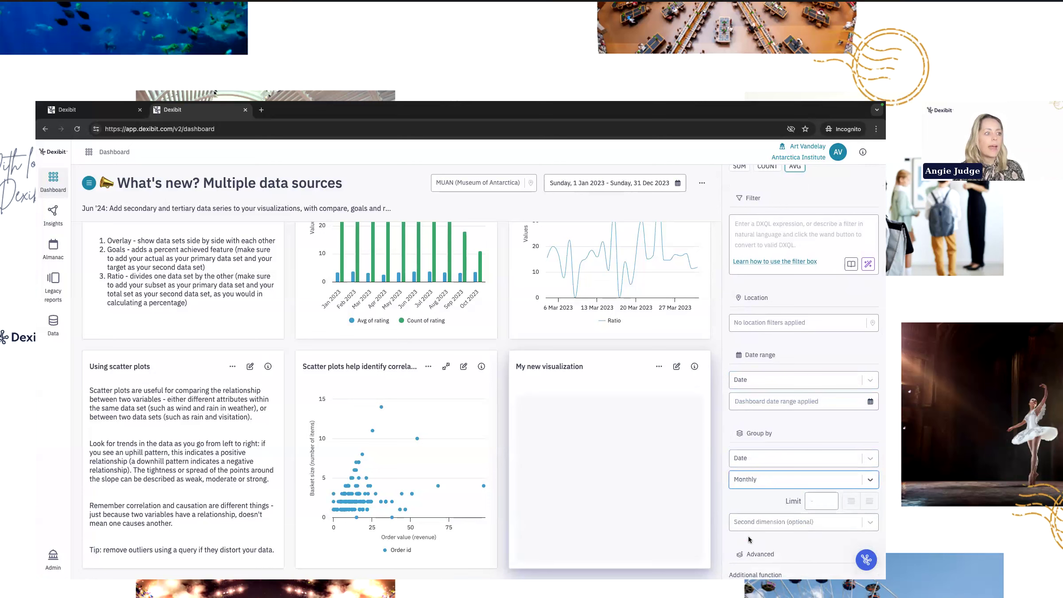
pyautogui.click(750, 487)
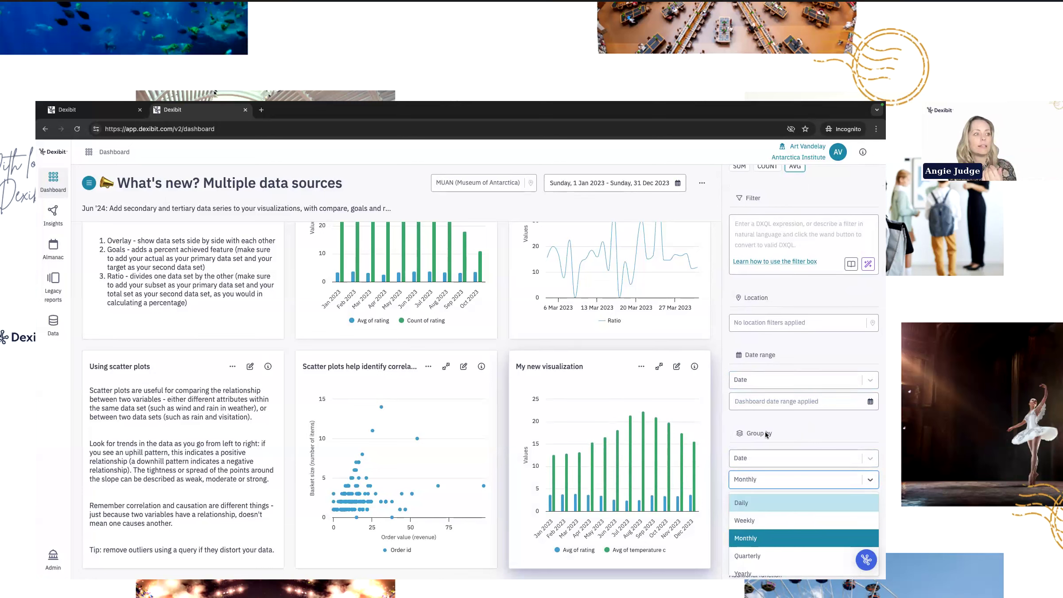
pyautogui.click(772, 421)
# - Review the Weather dataset's data settings and the chart configuration of "My new visualization", and close the configuration
pyautogui.scroll(1, 773, 420)
pyautogui.scroll(3, 772, 420)
pyautogui.click(813, 248)
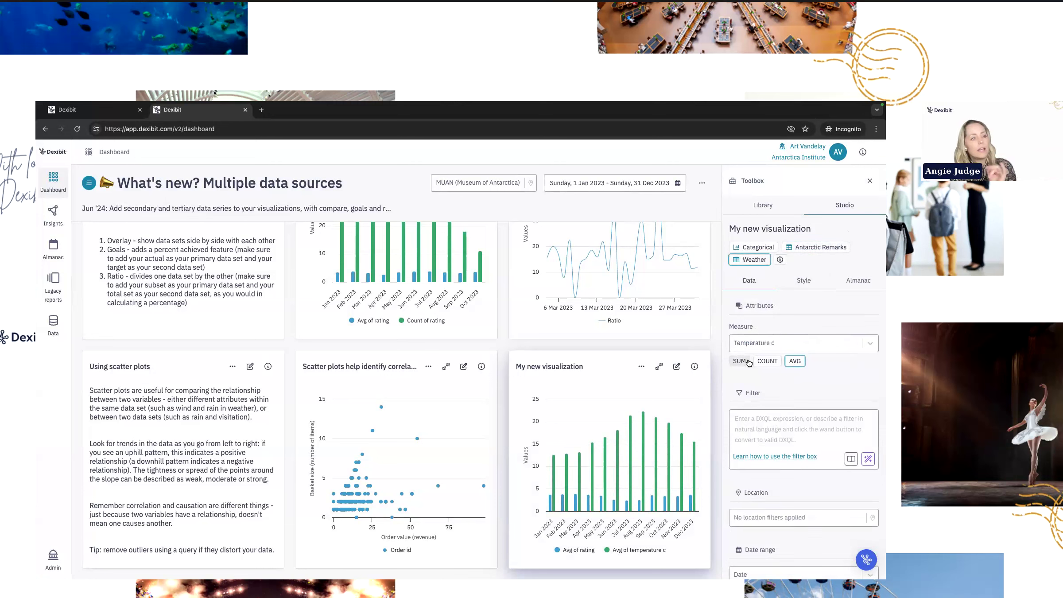
pyautogui.scroll(-4, 753, 397)
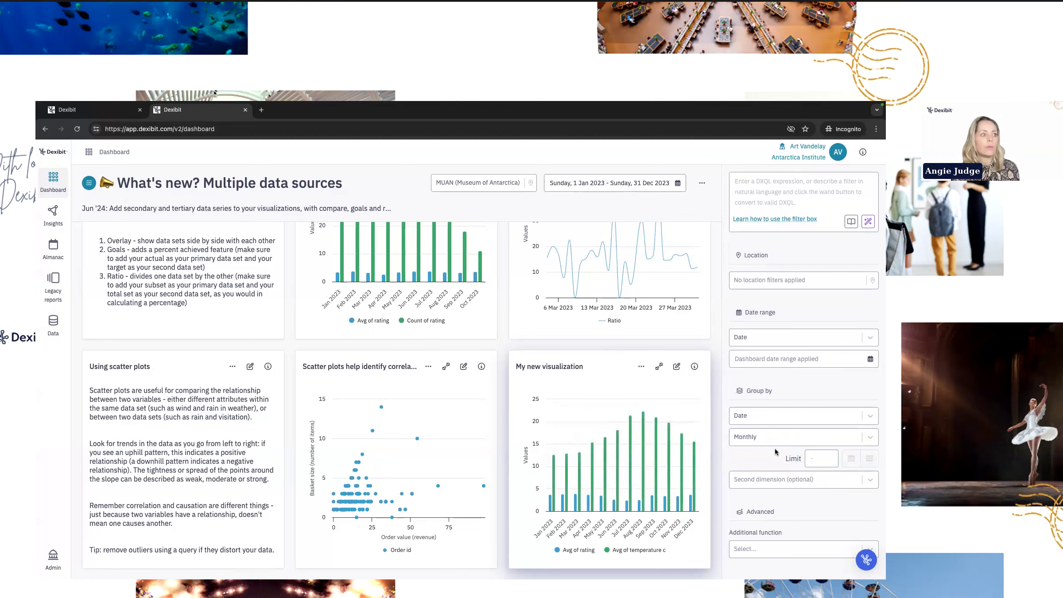
pyautogui.scroll(4, 774, 452)
pyautogui.scroll(1, 774, 448)
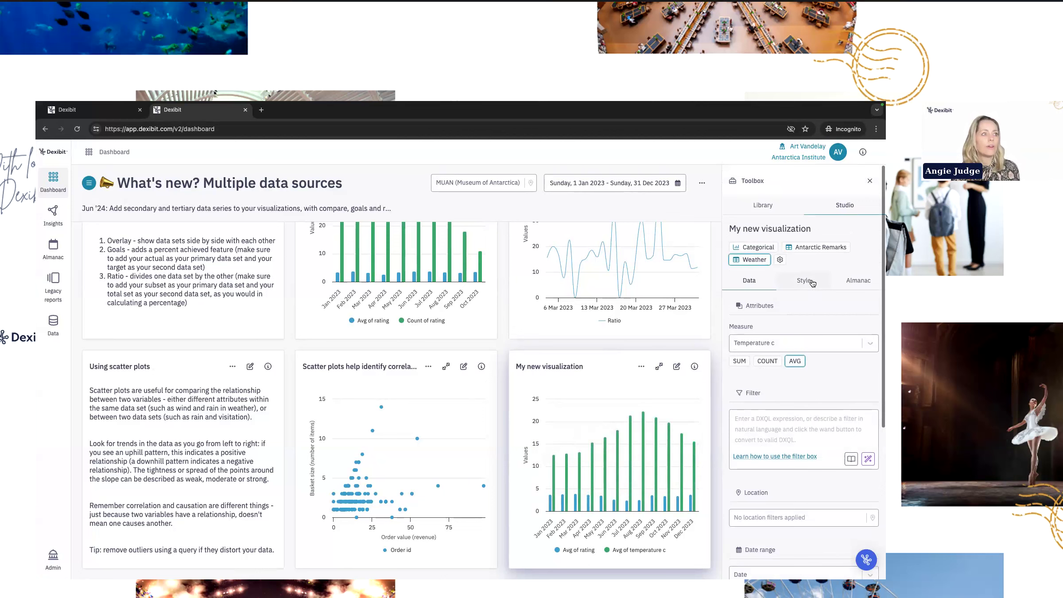
pyautogui.click(779, 261)
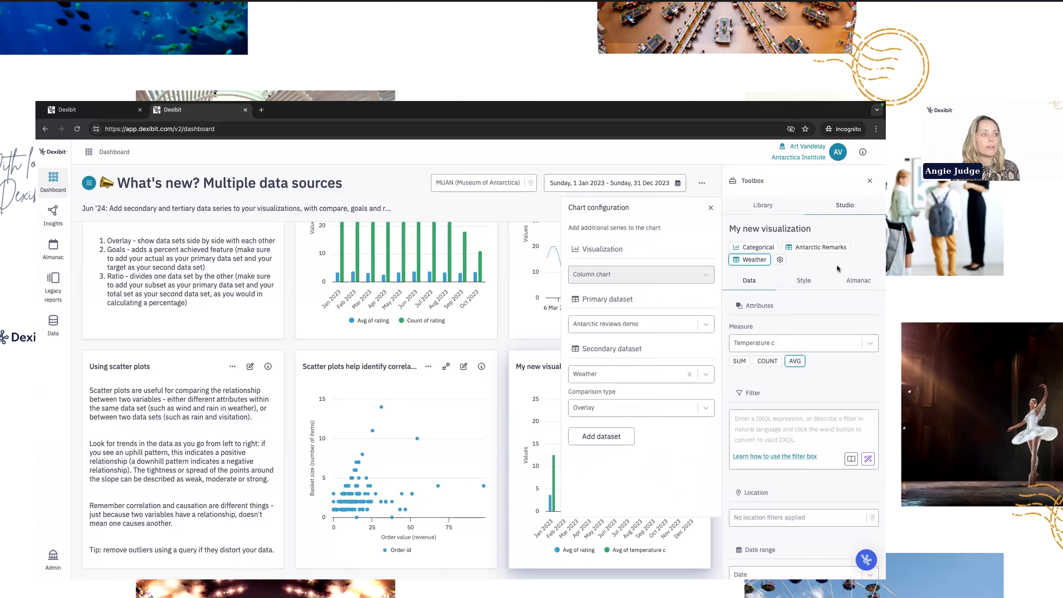
pyautogui.click(711, 208)
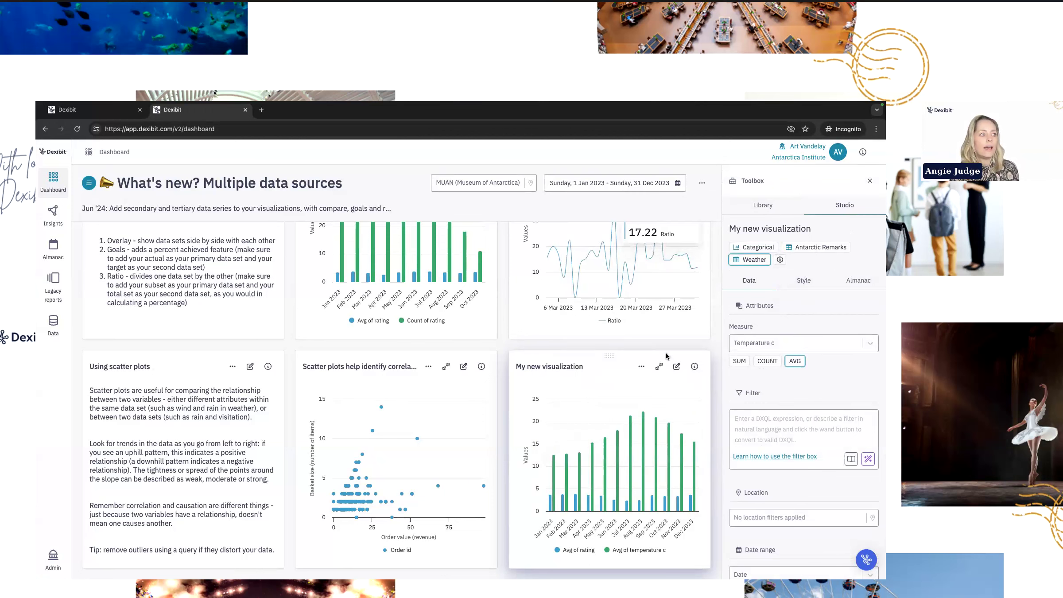
# - Examine the available actions for "My new visualization", including saving to the library, and view the visualization library
pyautogui.click(640, 367)
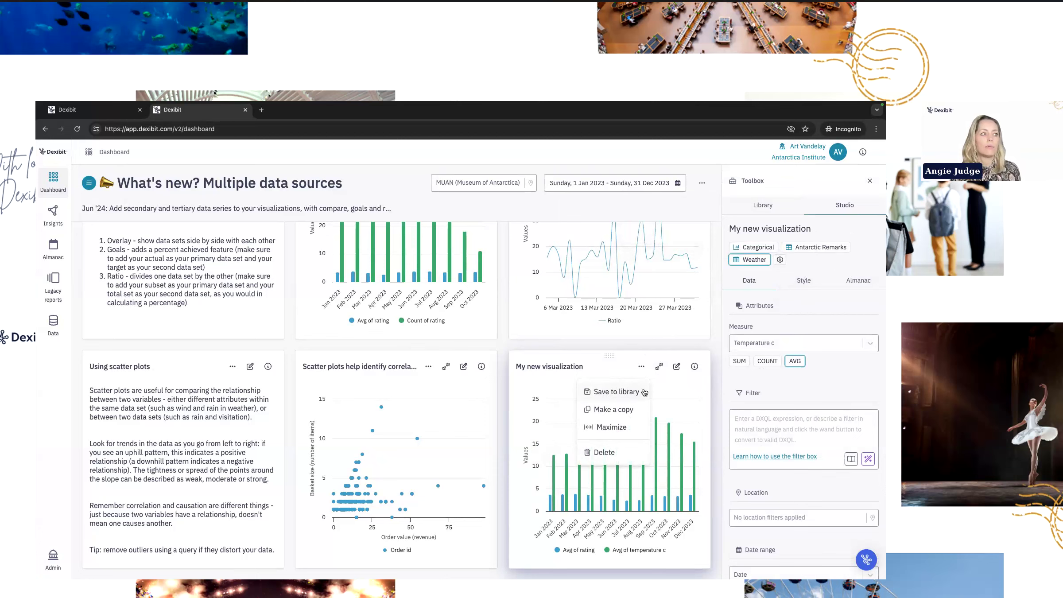
pyautogui.click(773, 210)
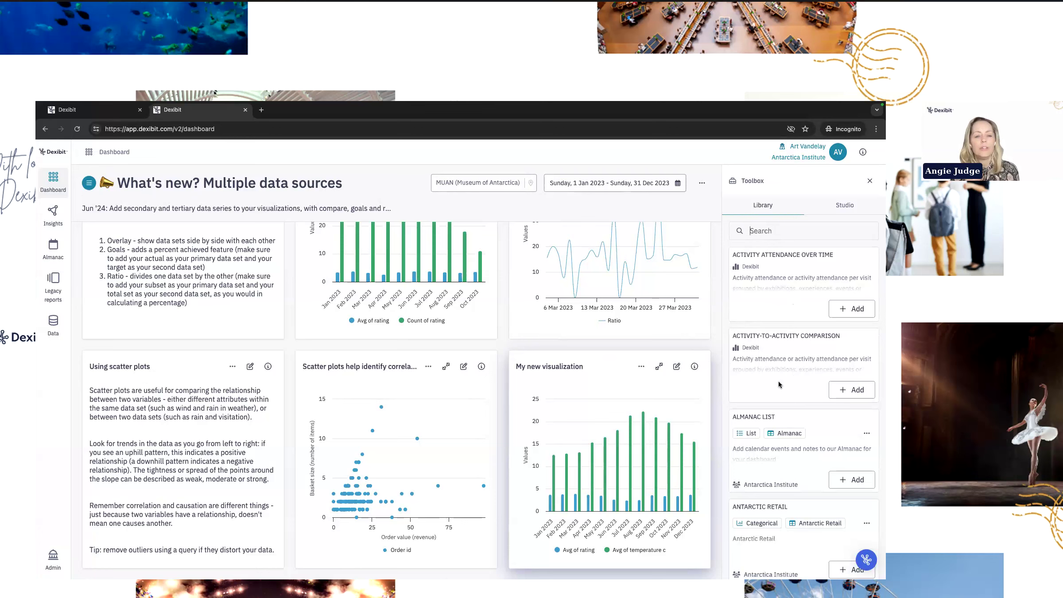
pyautogui.moveTo(579, 367); pyautogui.dragTo(535, 367)
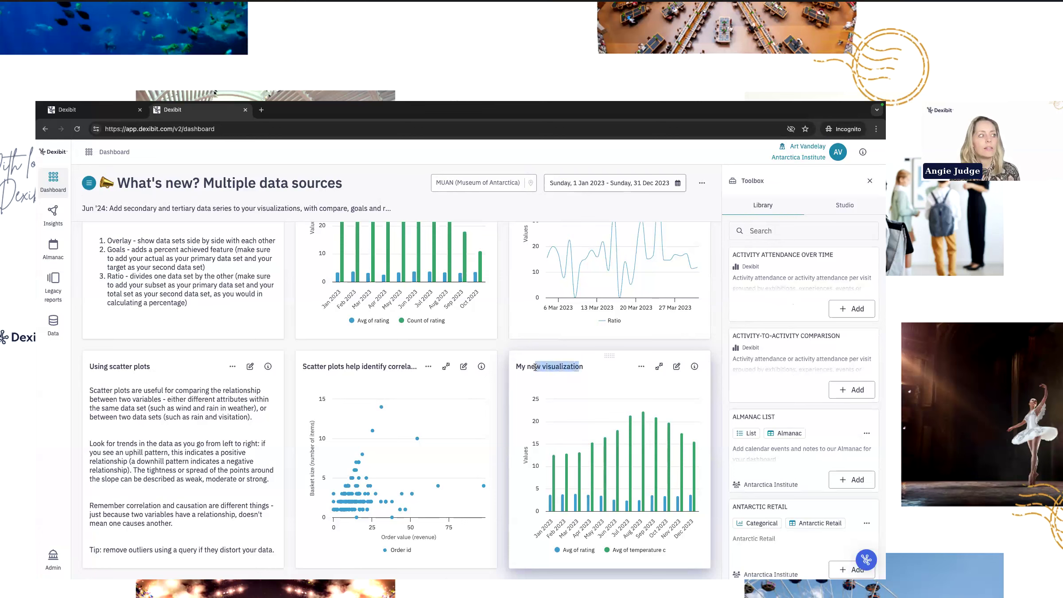
# - View the description of "My new visualization", return to its chart, and open the item's style settings for editing
pyautogui.click(694, 366)
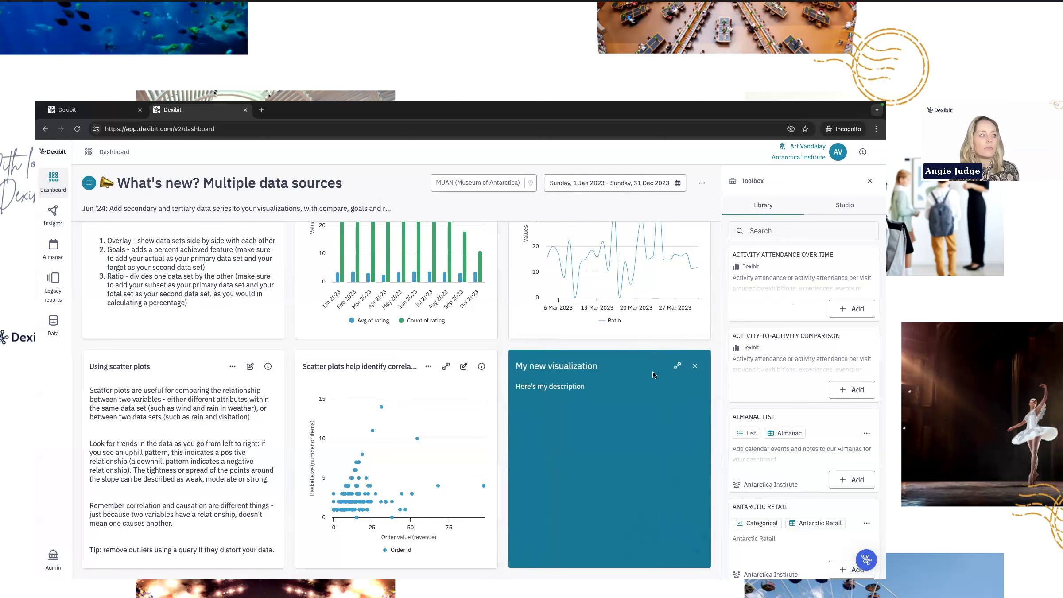
pyautogui.click(694, 366)
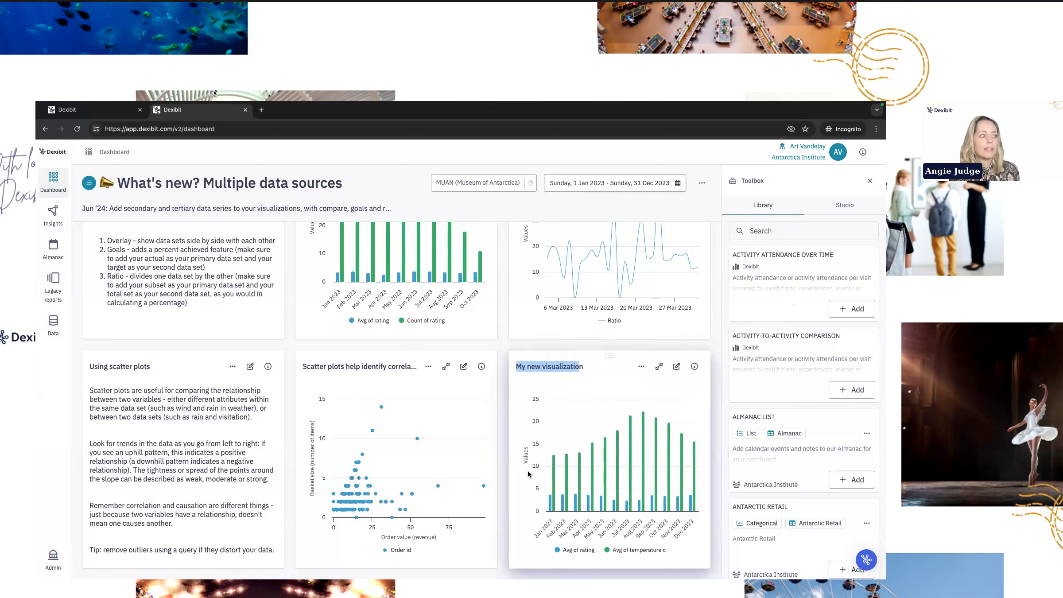
pyautogui.click(677, 365)
pyautogui.click(804, 281)
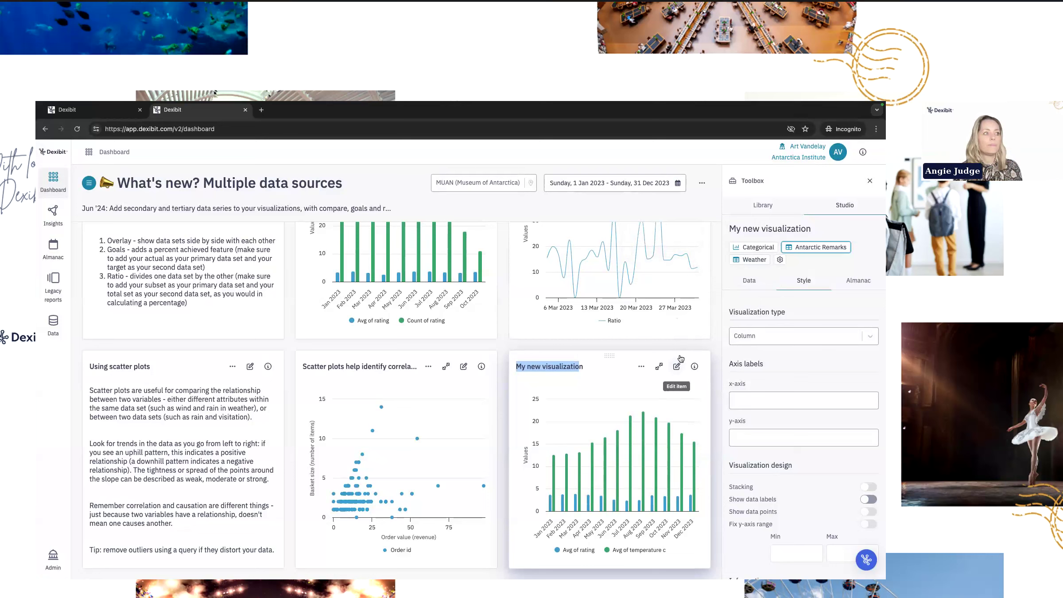
# - Give "My new visualization" its own fixed date range of 1 Jan 2023 to 31 Dec 2023, and clear it again
pyautogui.click(749, 280)
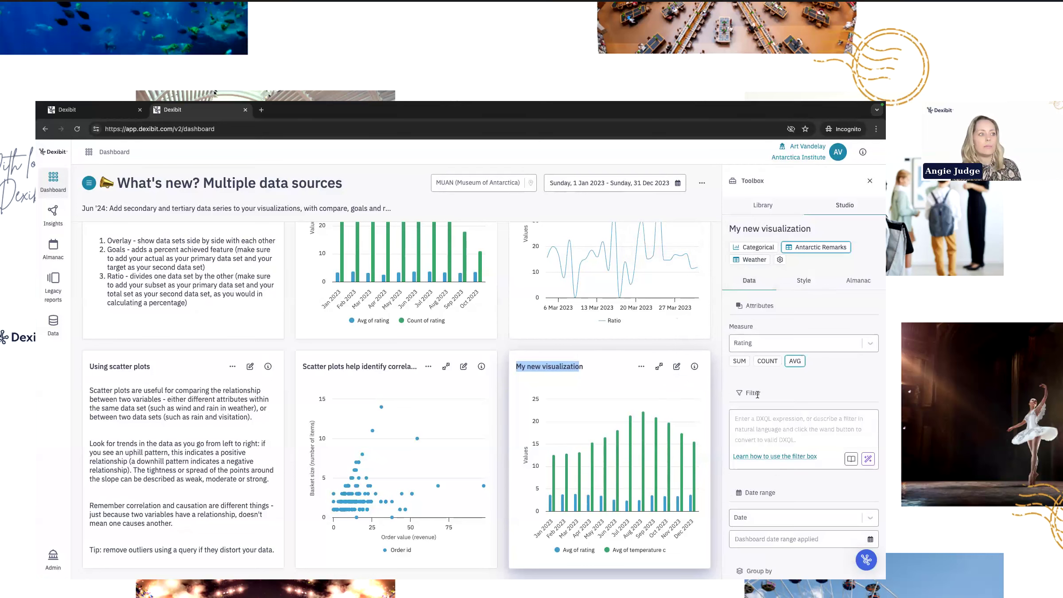
pyautogui.scroll(-4, 757, 394)
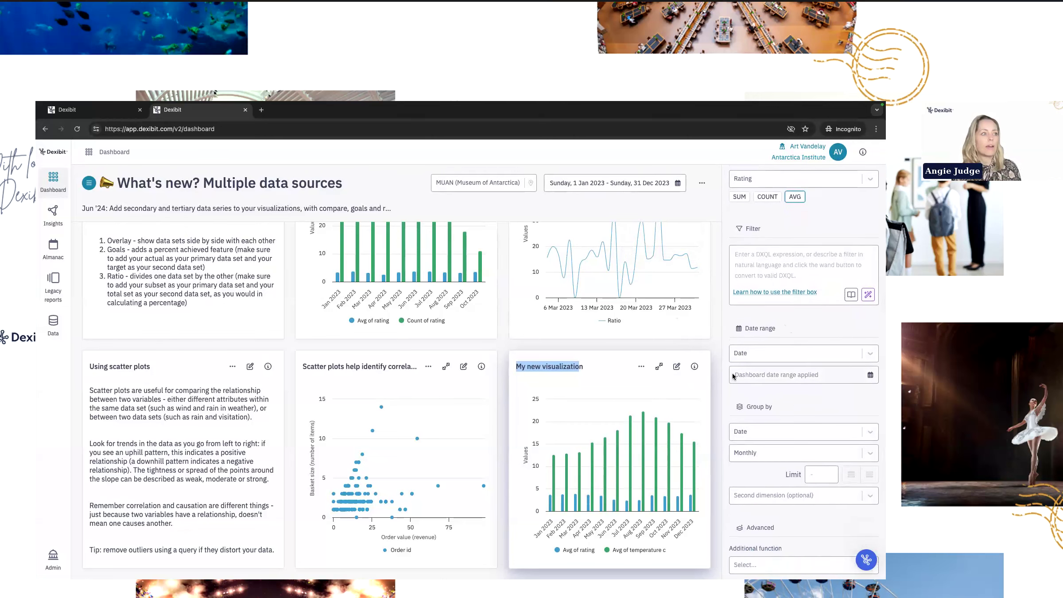
pyautogui.click(763, 380)
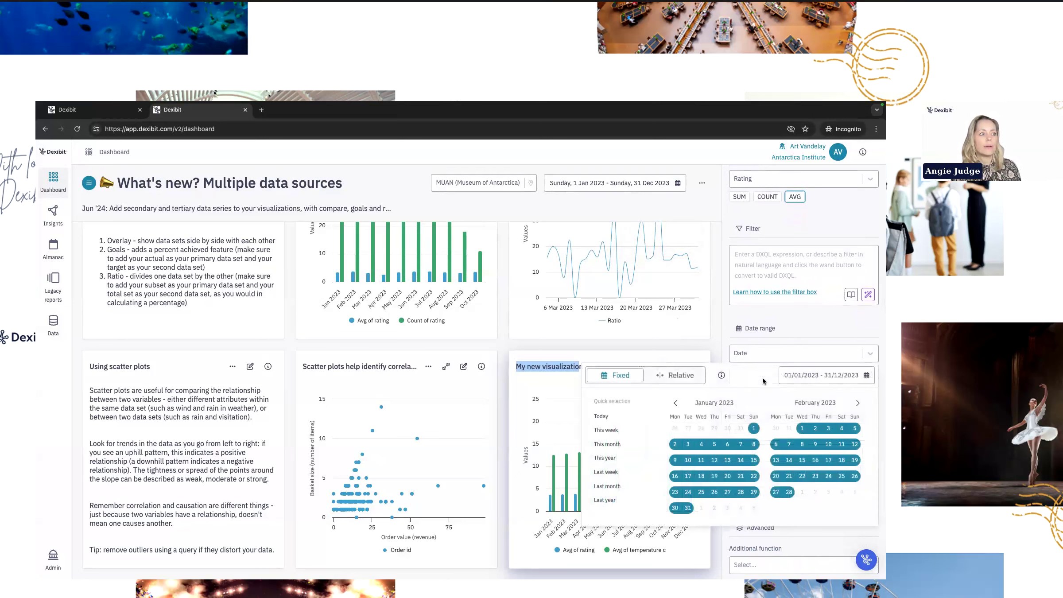
pyautogui.click(805, 317)
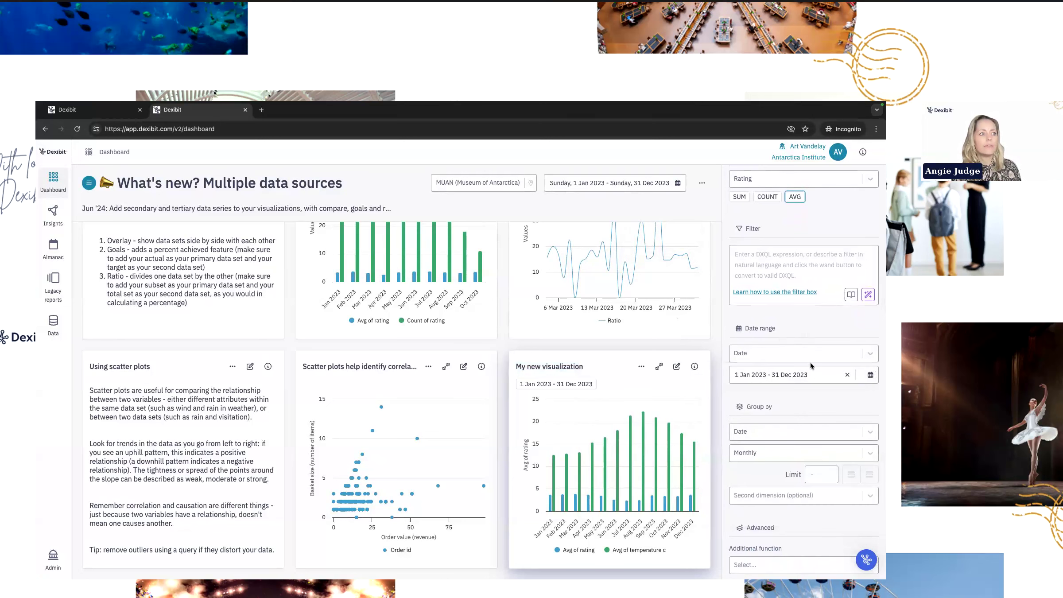
pyautogui.click(847, 375)
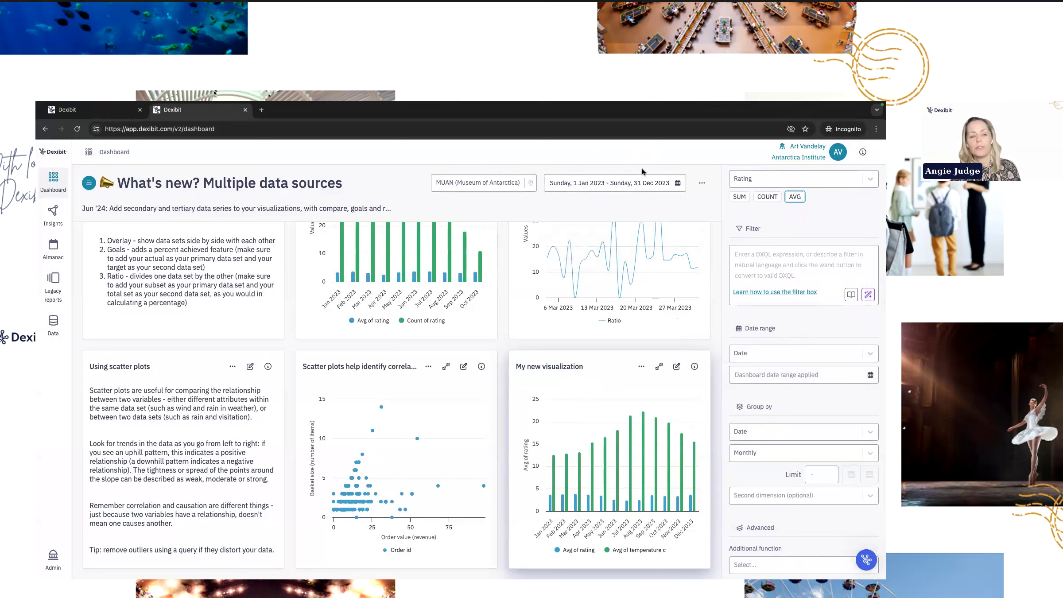
# - Compare the fixed and relative date range options, try a relative range of 14 days before today, and clear the item's date range
pyautogui.click(789, 376)
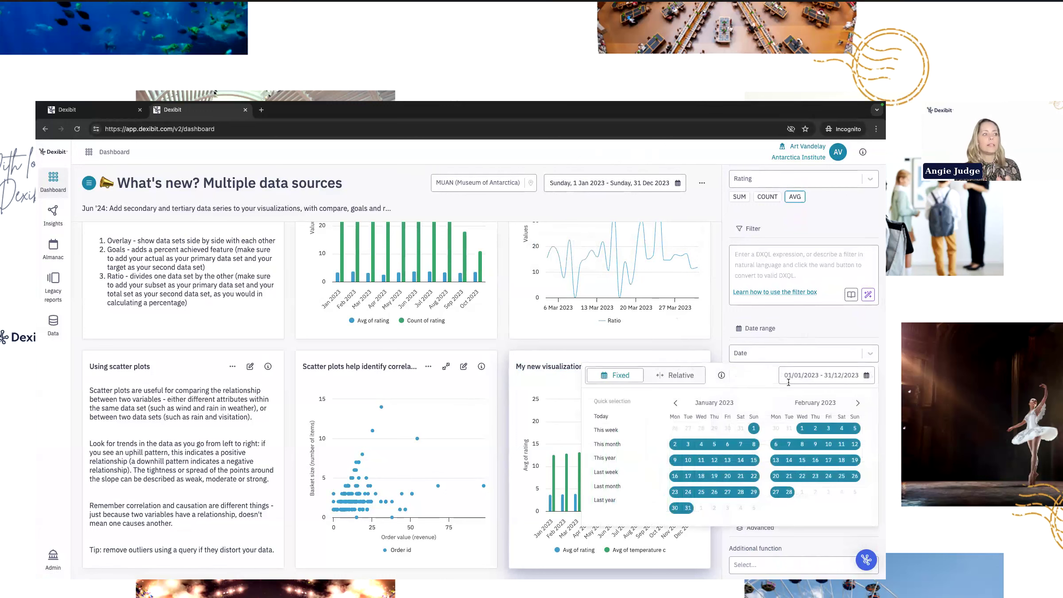
pyautogui.click(660, 376)
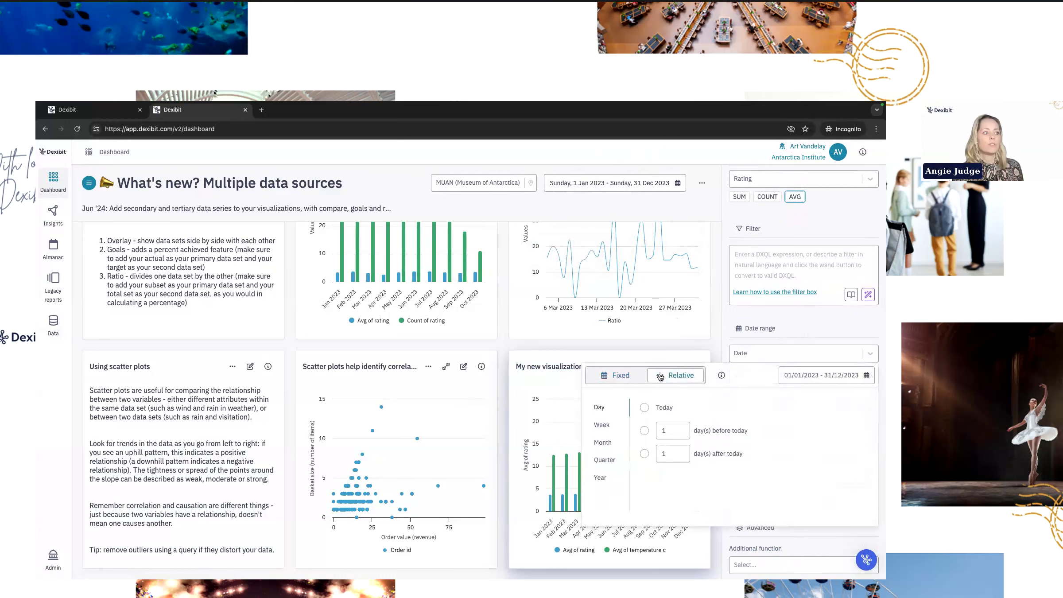
pyautogui.click(630, 378)
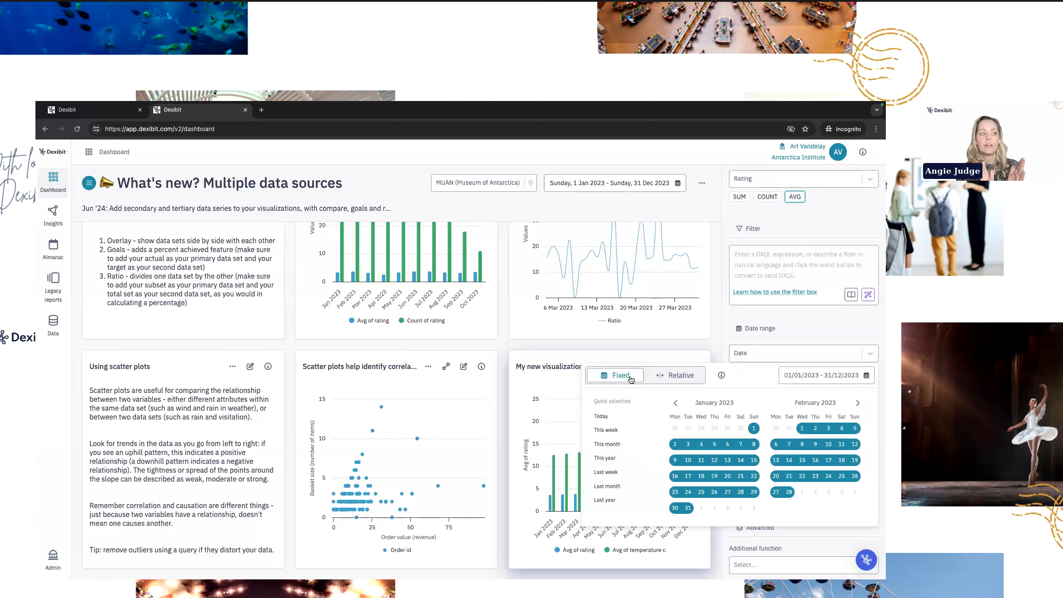
pyautogui.click(678, 379)
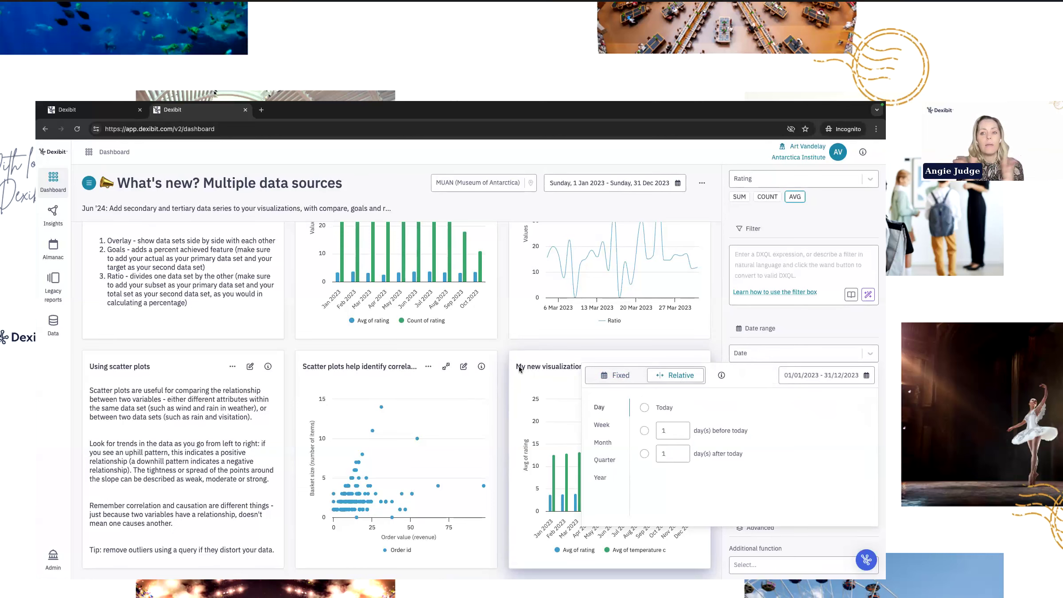
pyautogui.click(644, 431)
pyautogui.click(666, 436)
pyautogui.write('4')
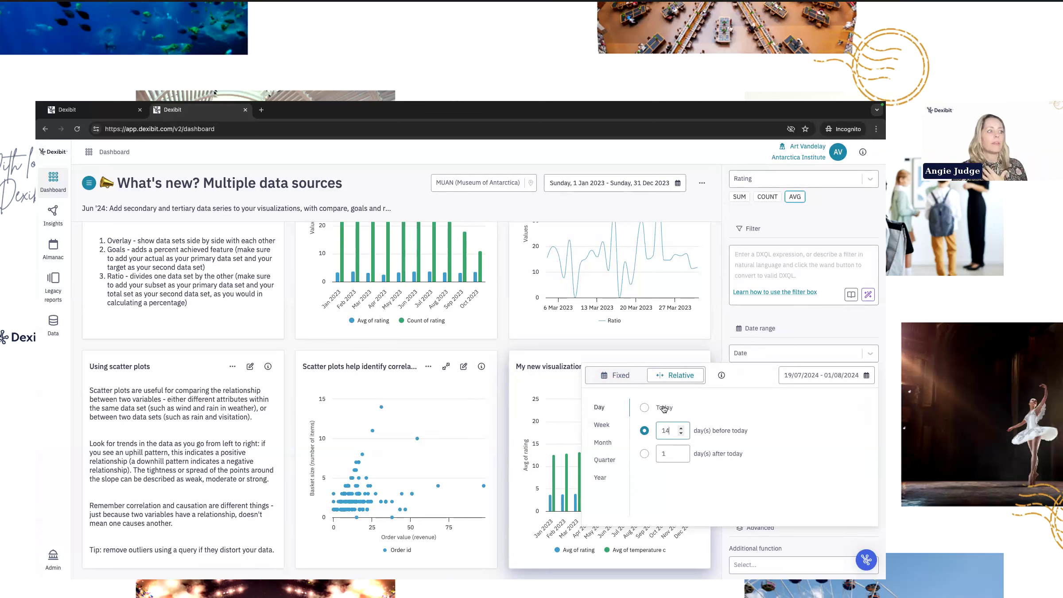
pyautogui.press('BackSpace')
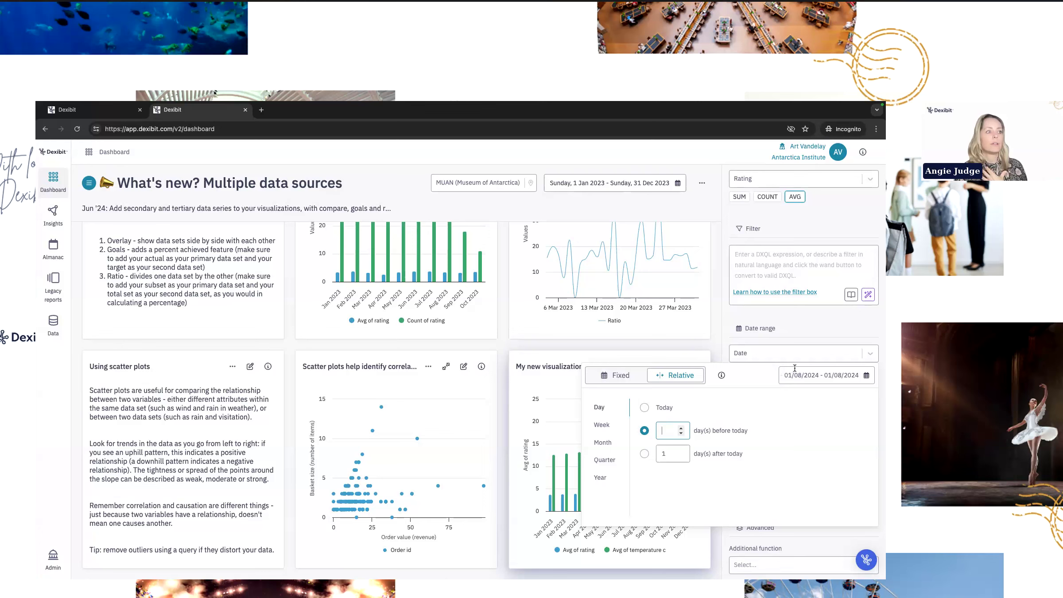
pyautogui.click(823, 320)
pyautogui.click(847, 374)
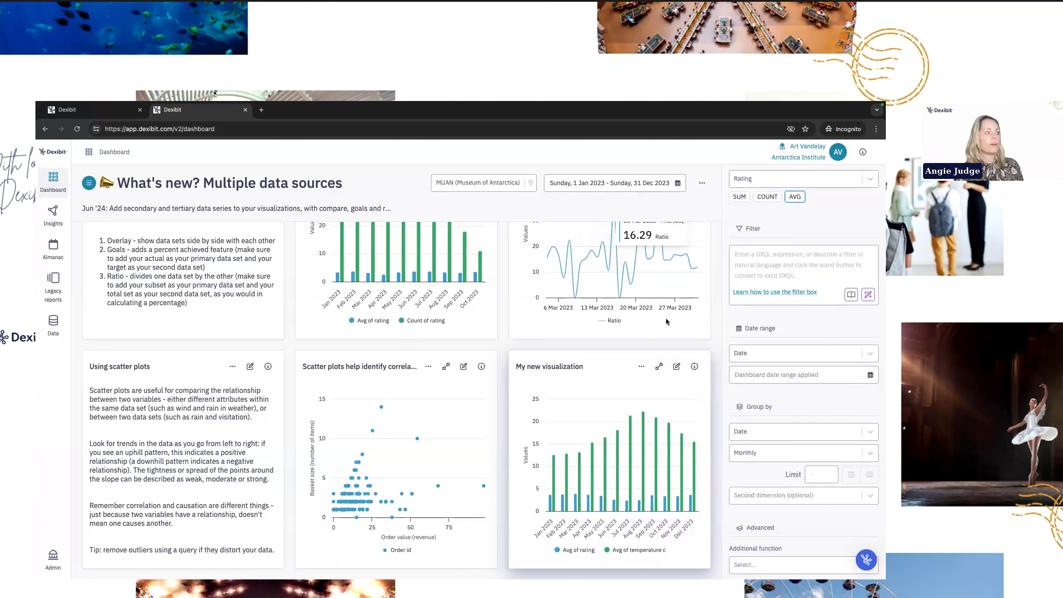
# - Open the item about creating a ratio between two attributes for editing and compare the measures of its two Antarctic Tickets datasets
pyautogui.scroll(1, 682, 332)
pyautogui.scroll(2, 683, 334)
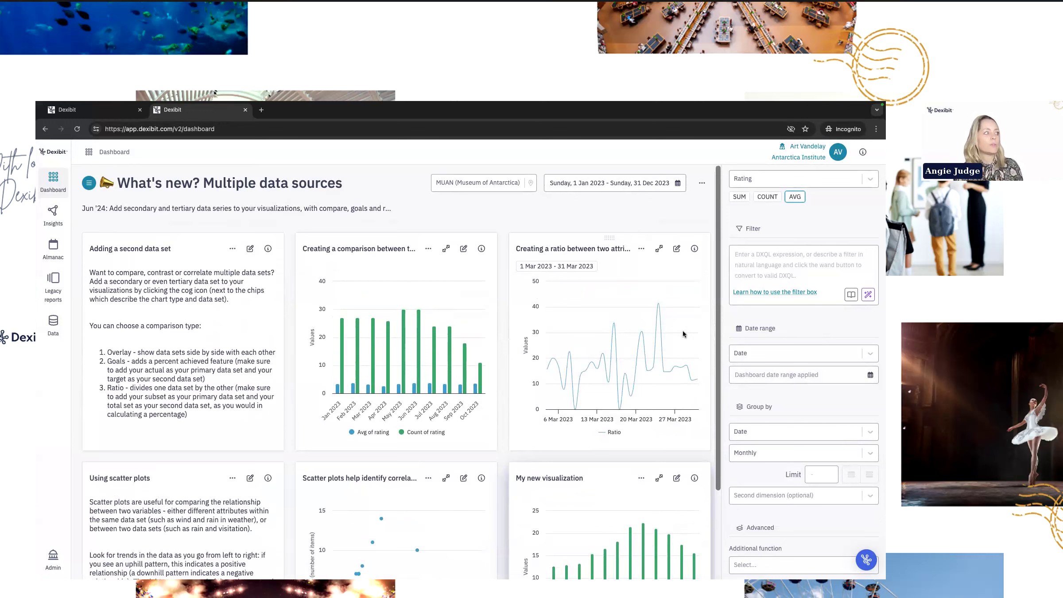
pyautogui.click(675, 348)
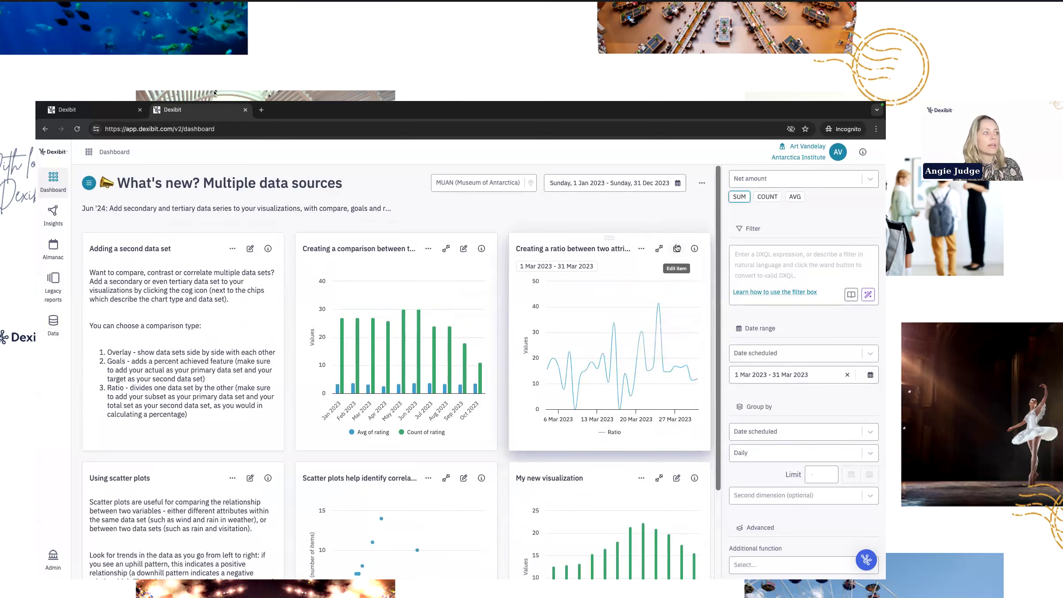
pyautogui.click(676, 247)
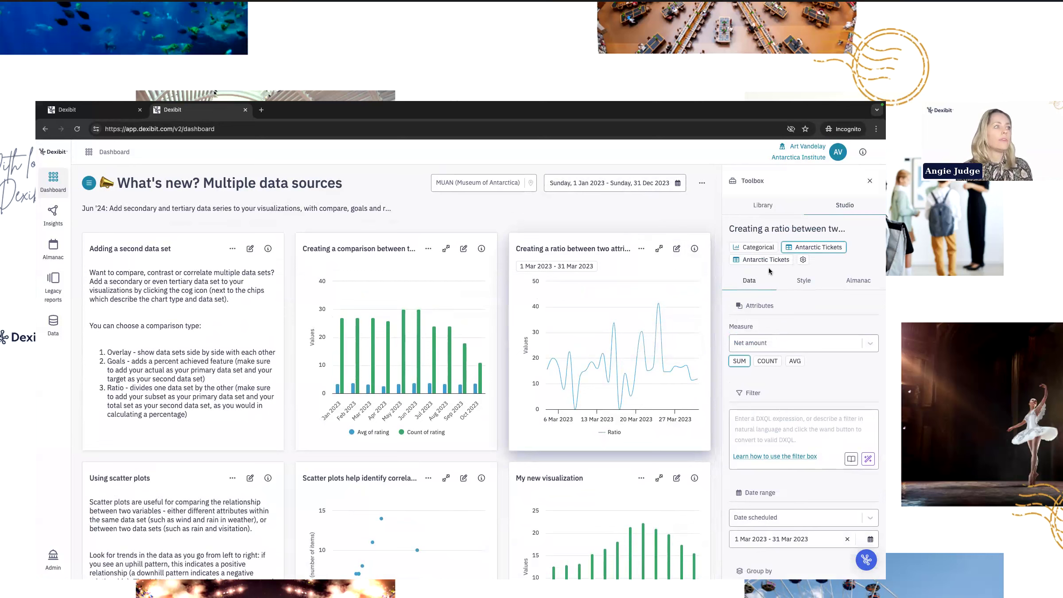
pyautogui.click(811, 233)
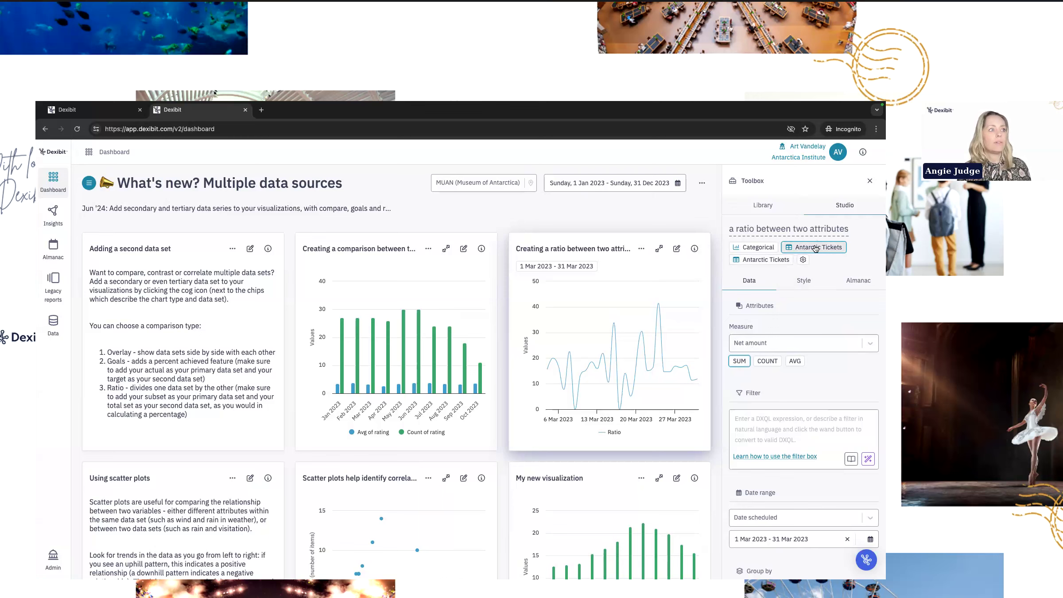
pyautogui.click(781, 264)
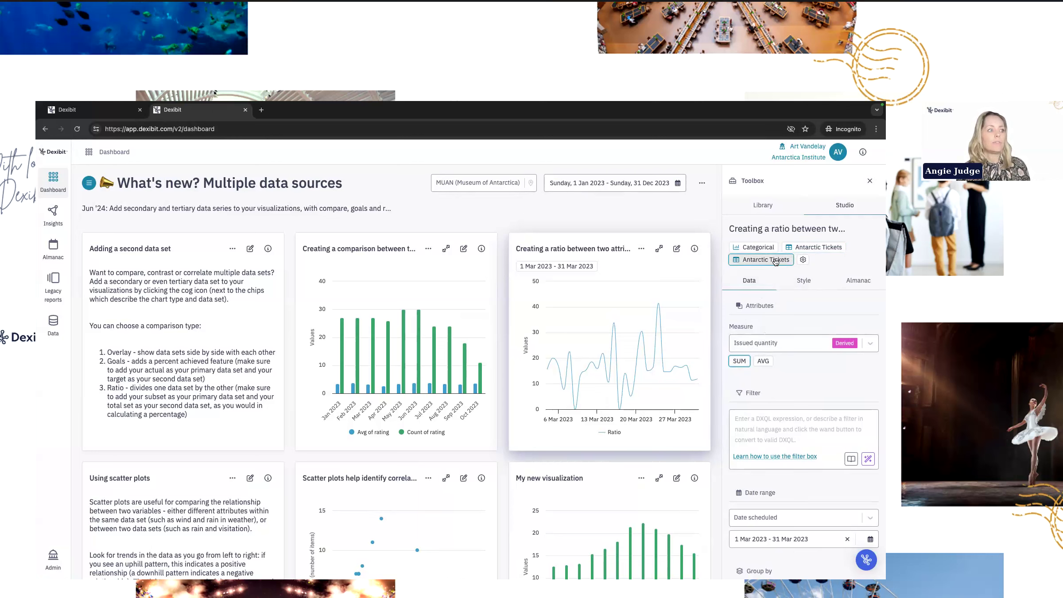
pyautogui.click(795, 249)
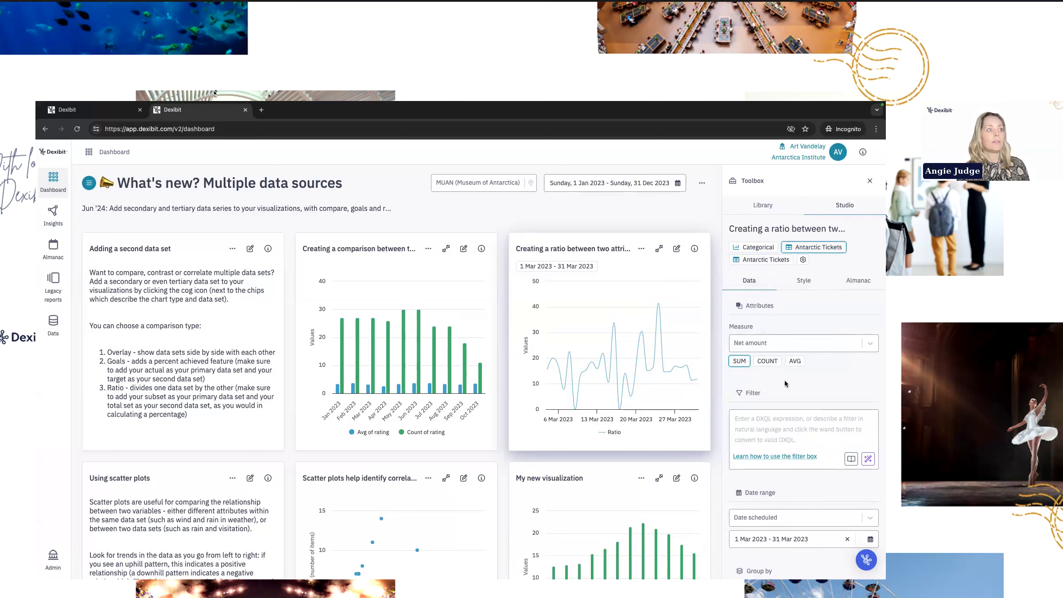
# - Examine the primary dataset's filter, date range and grouping settings, and view the comparison types in the ratio item's chart configuration
pyautogui.click(748, 416)
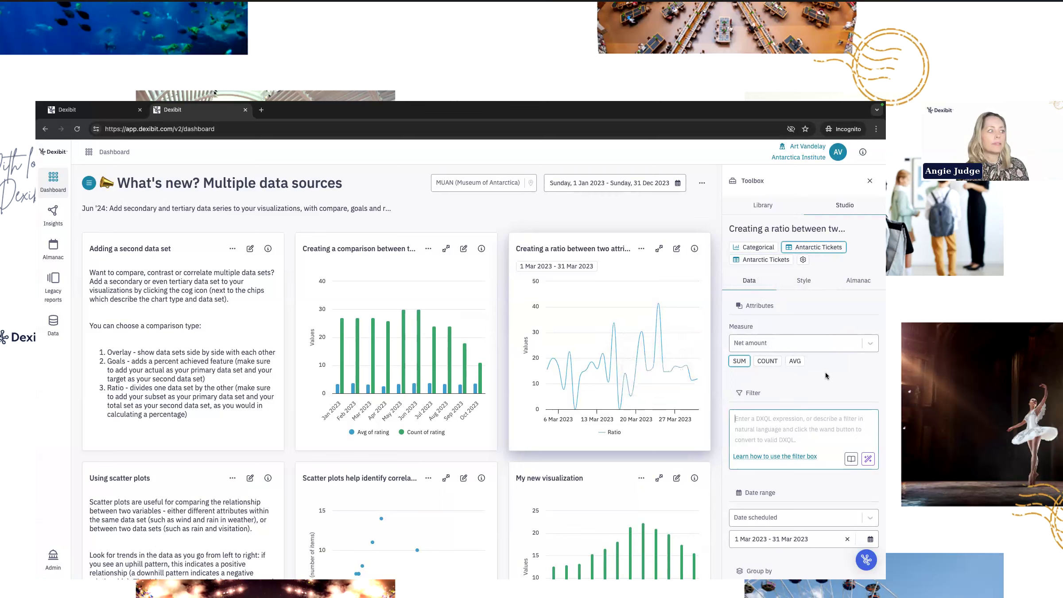
pyautogui.scroll(-2, 825, 374)
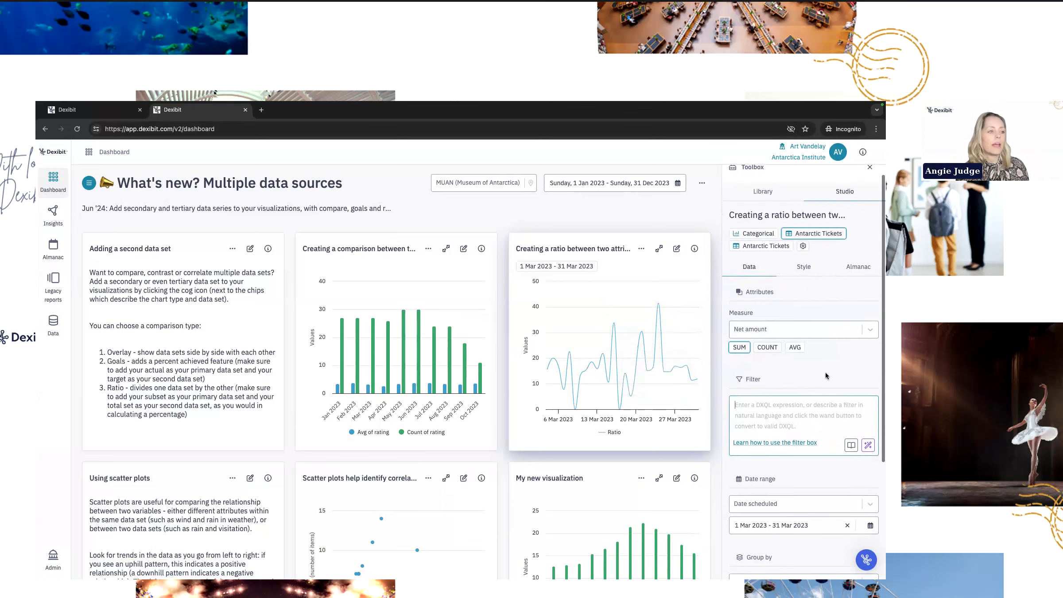
pyautogui.scroll(-4, 825, 372)
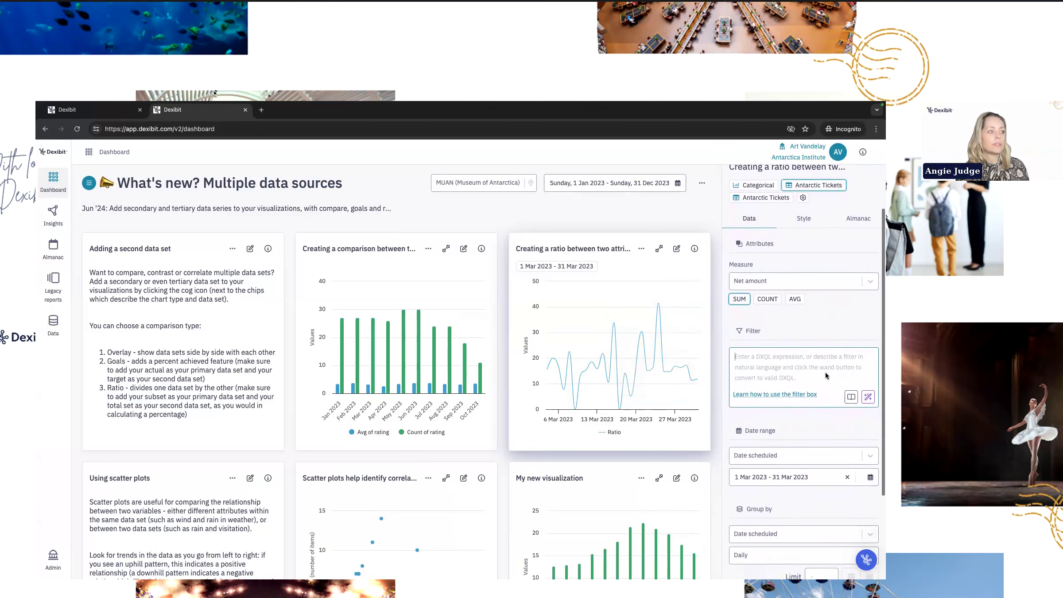
pyautogui.scroll(-3, 825, 375)
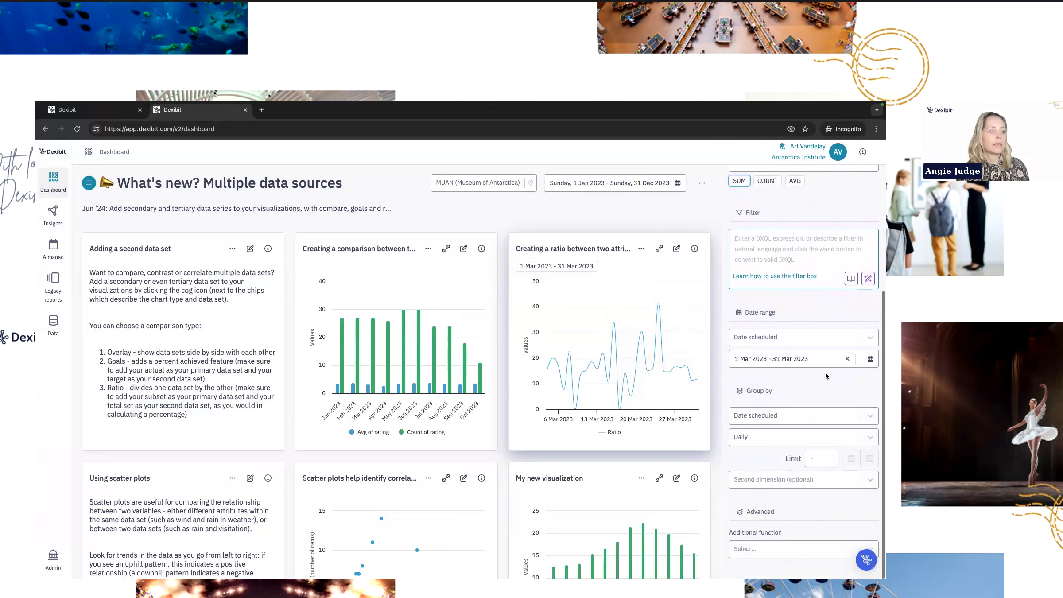
pyautogui.scroll(9, 825, 375)
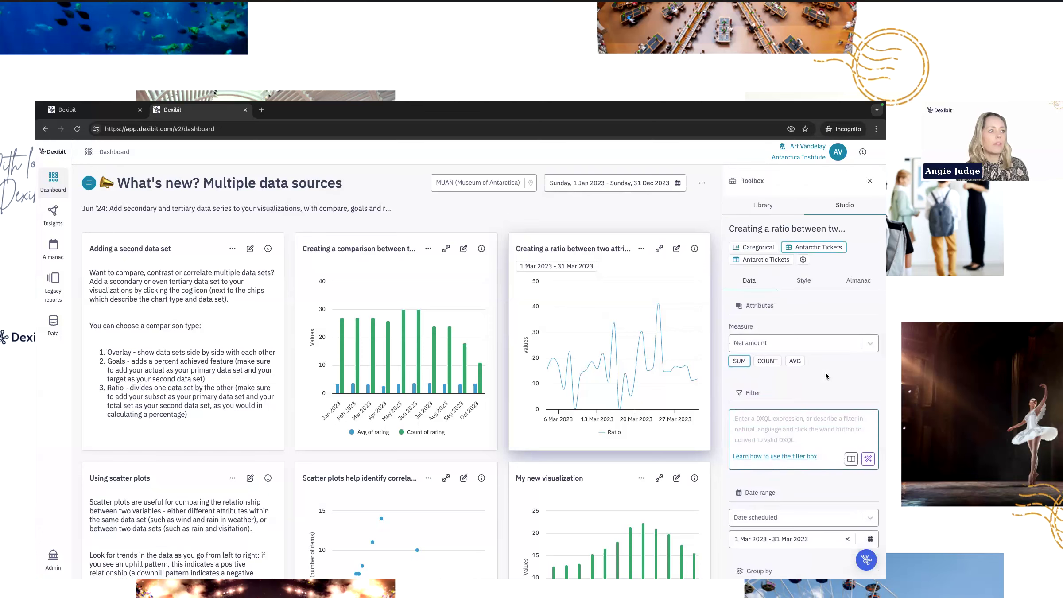
pyautogui.click(802, 259)
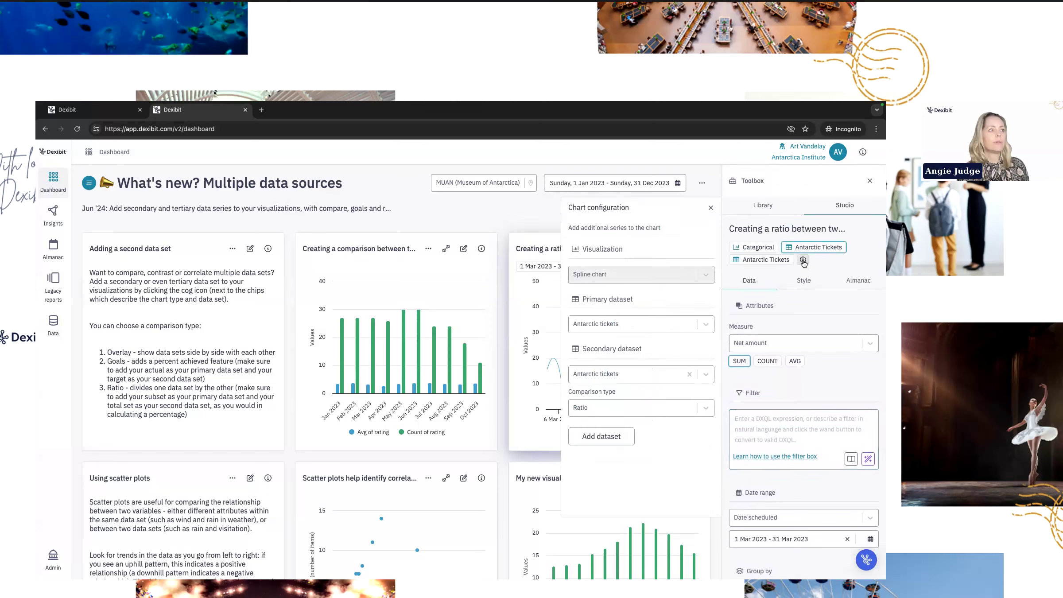
pyautogui.click(608, 408)
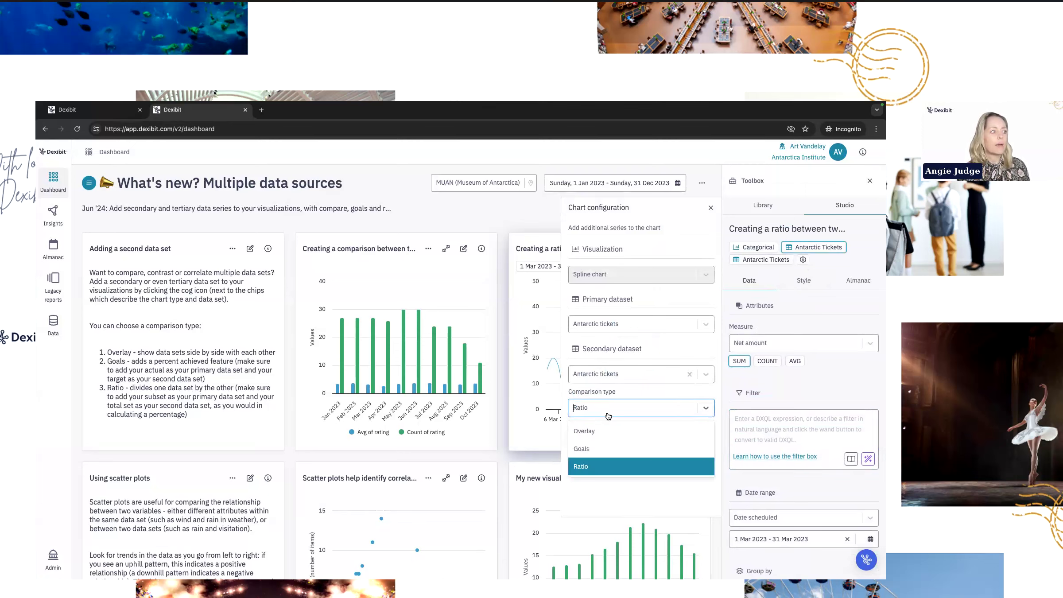
pyautogui.click(709, 205)
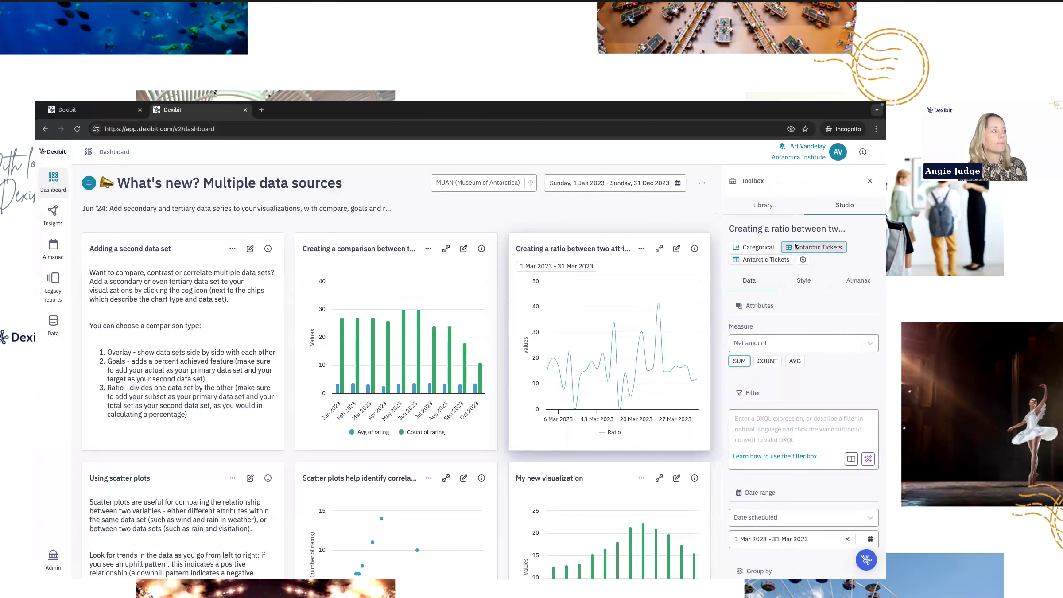
# - Open the scatter plot item about identifying correlations for editing to view its Antarctic Retail measures
pyautogui.scroll(-1, 580, 433)
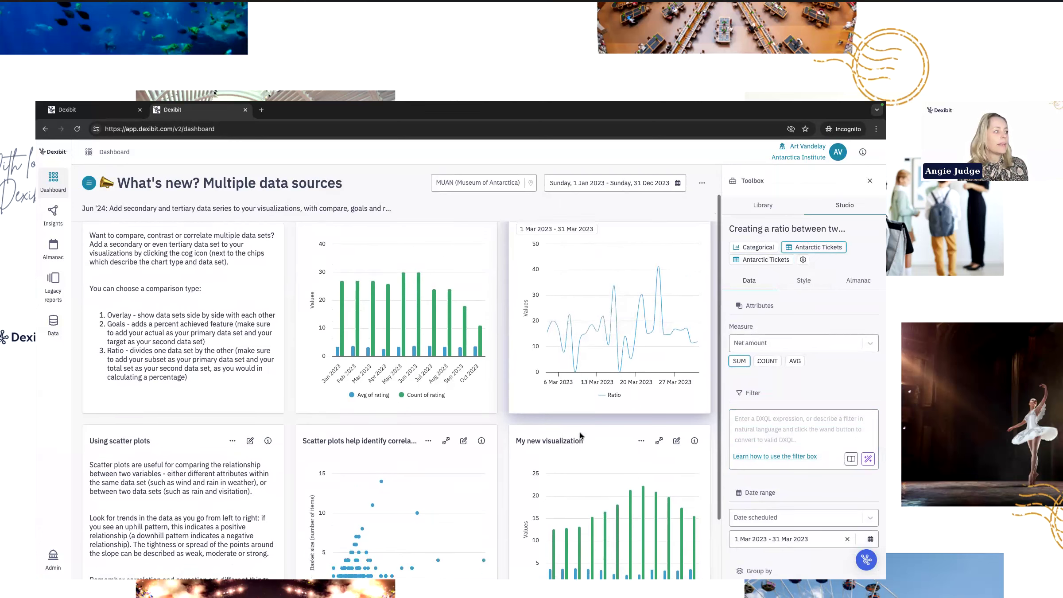
pyautogui.scroll(-2, 579, 433)
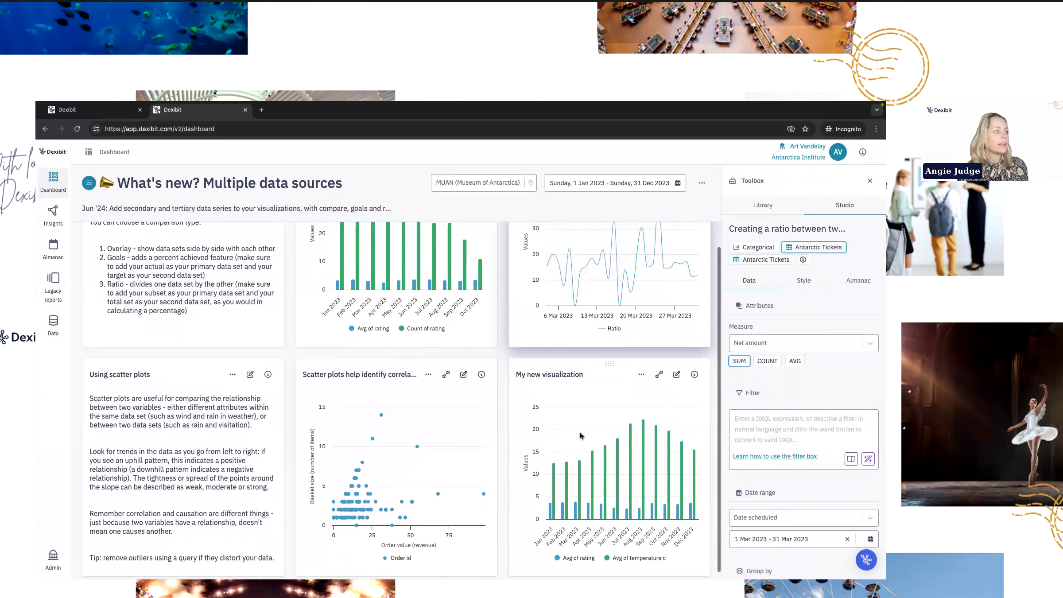
pyautogui.click(463, 375)
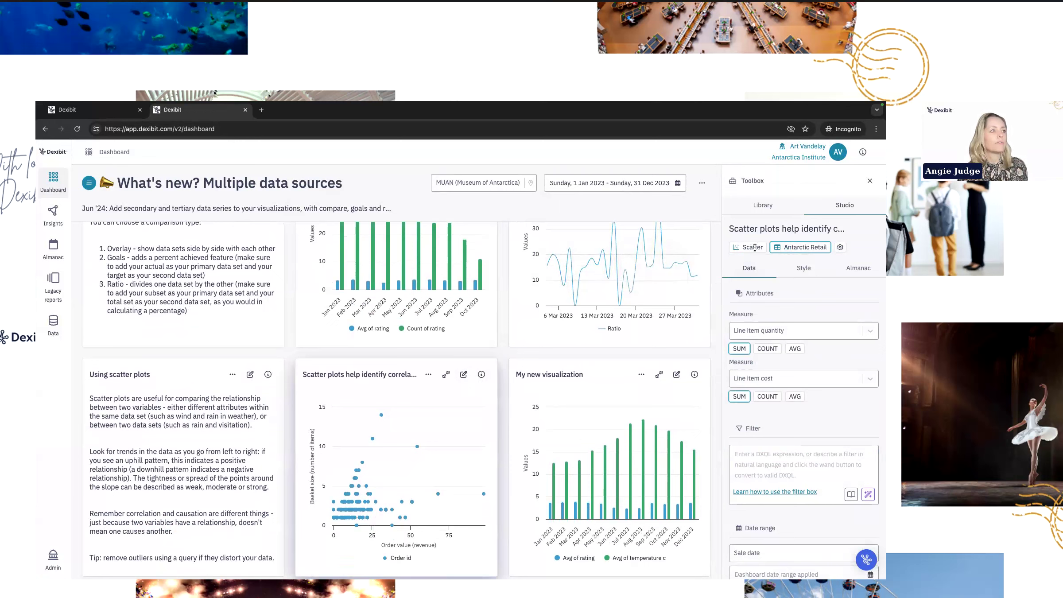
# - View the visualization types offered for a new dashboard item, including Scatter, and close the creation dialog without creating anything
pyautogui.click(700, 183)
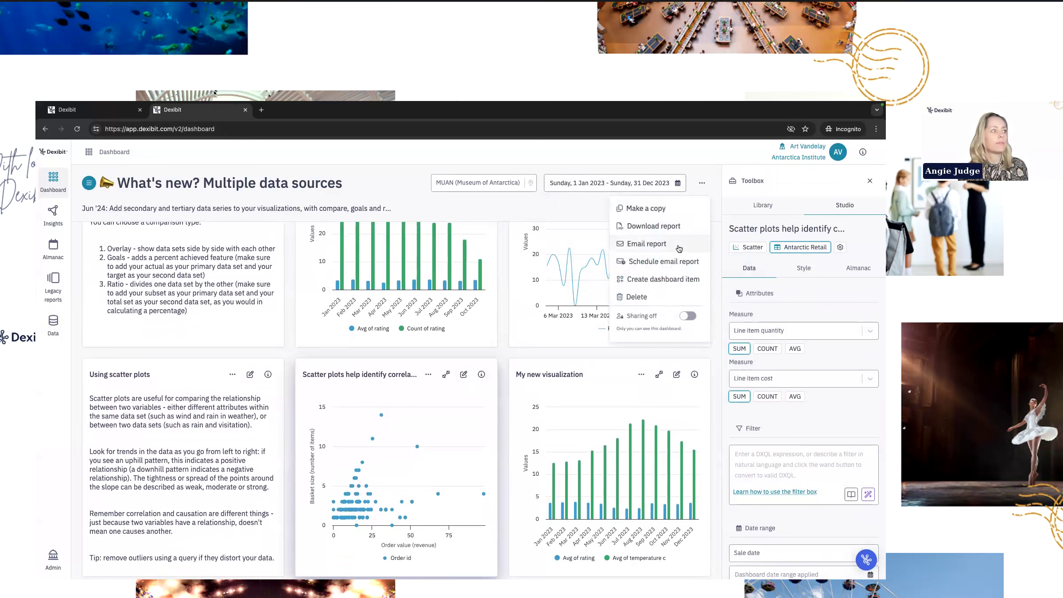
pyautogui.click(666, 282)
pyautogui.click(441, 340)
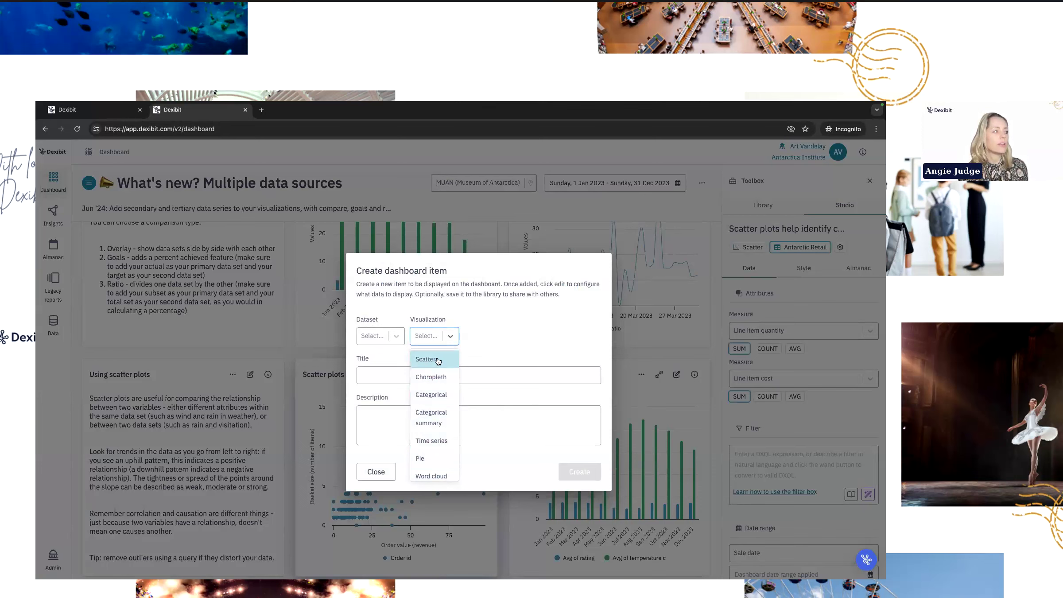
pyautogui.click(377, 472)
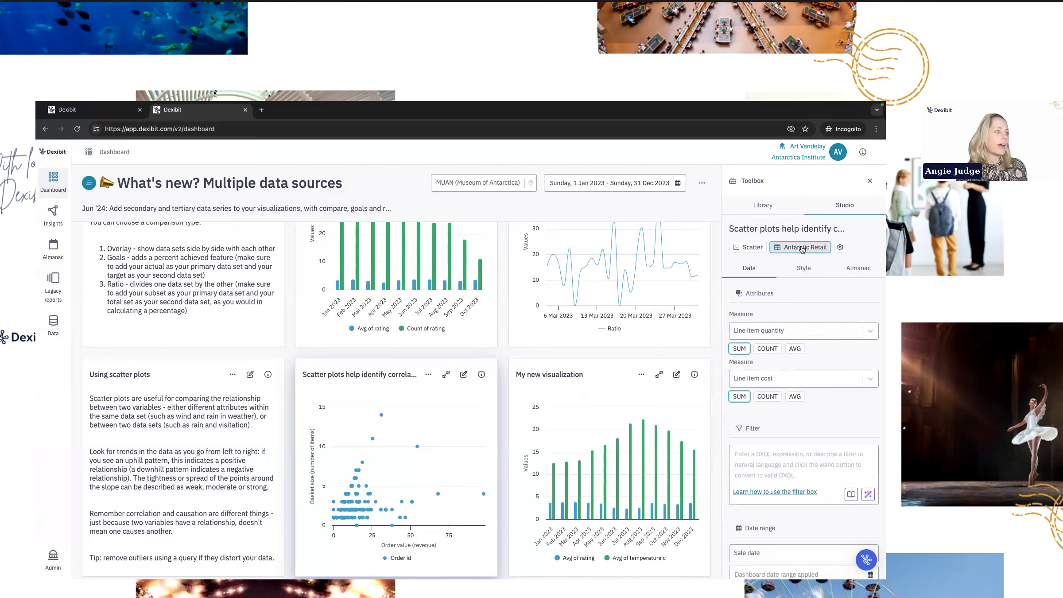
# - Delete the "My new visualization" item from the dashboard
pyautogui.moveTo(350, 501)
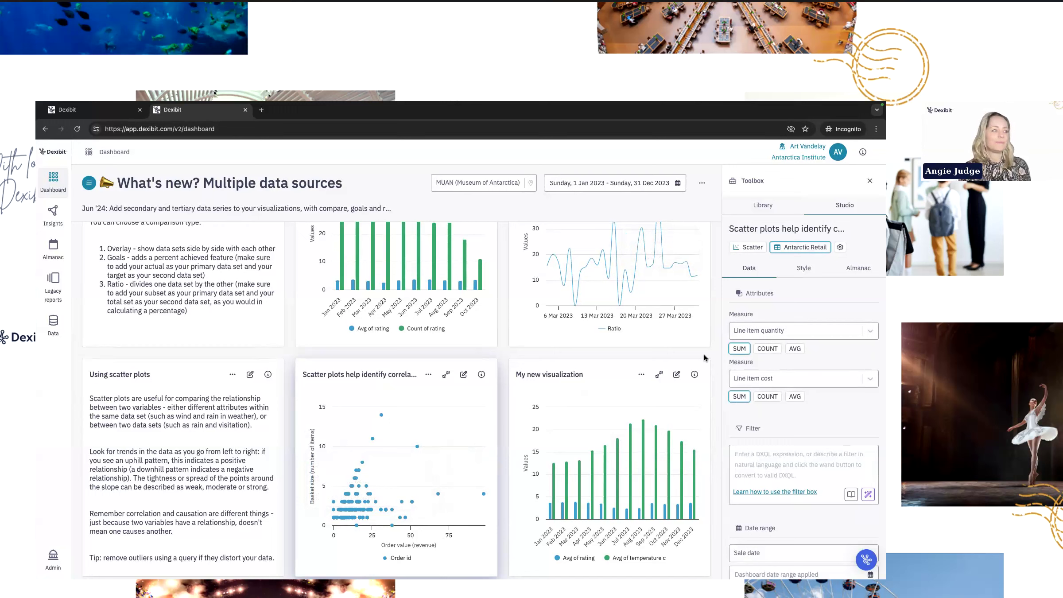
pyautogui.click(641, 374)
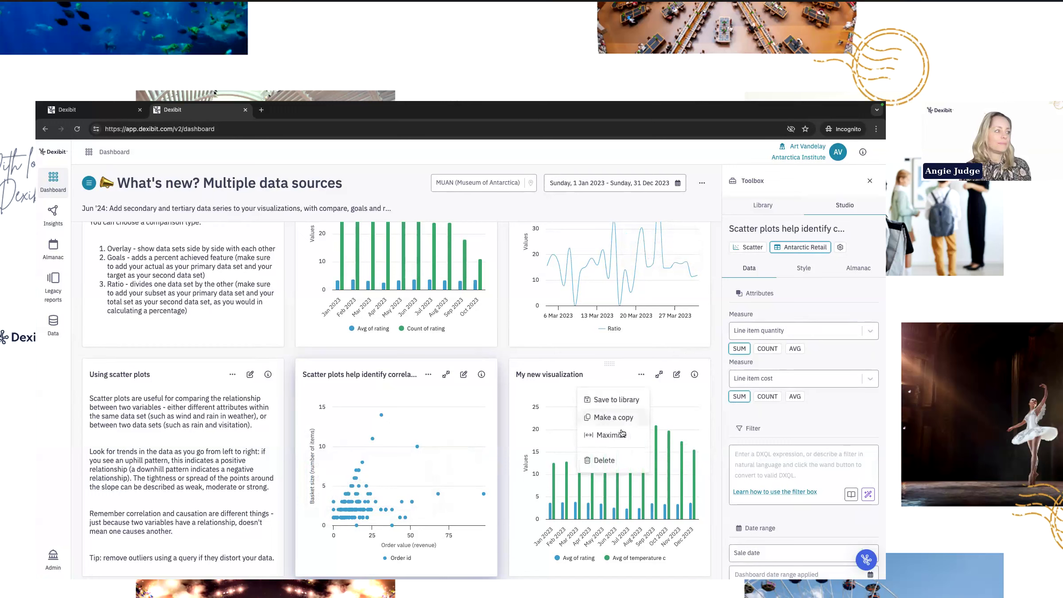
pyautogui.click(622, 462)
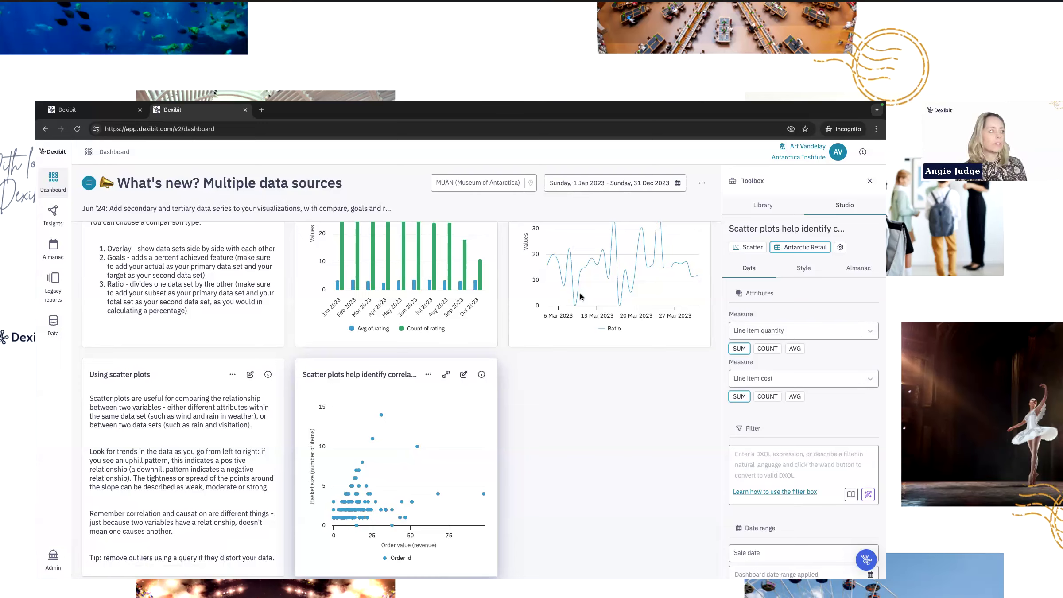
# - Open the item about creating a comparison for editing and examine its primary Antarctic Remarks dataset's measure, date range and grouping settings
pyautogui.scroll(2, 569, 397)
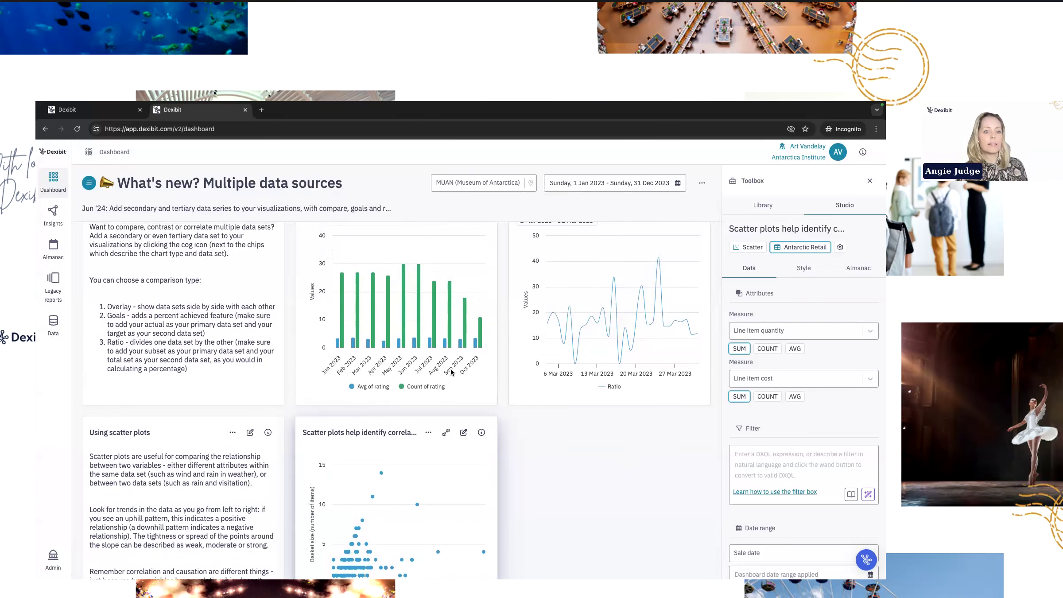
pyautogui.scroll(1, 329, 365)
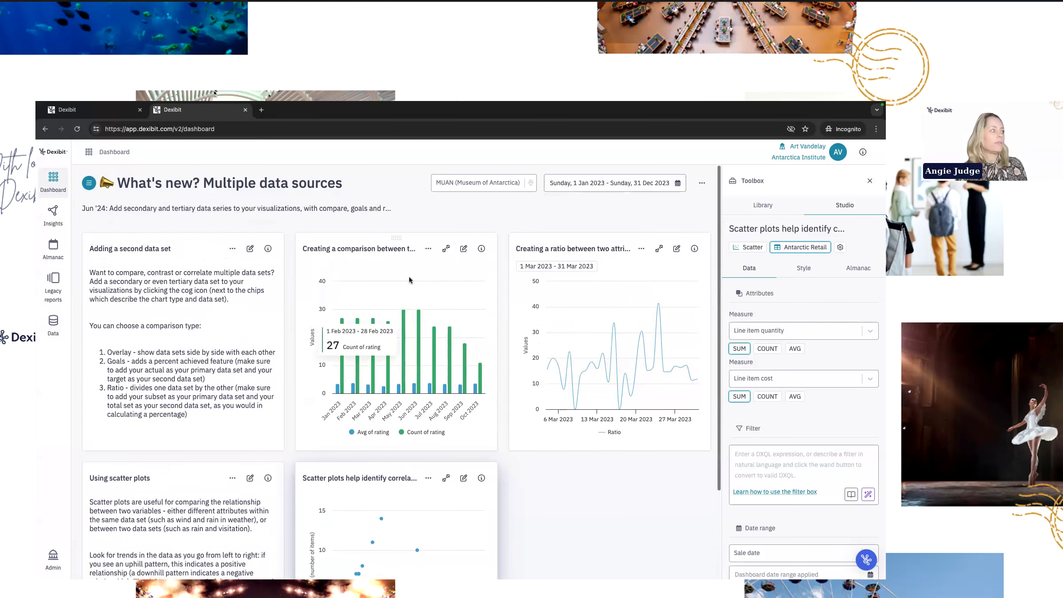
pyautogui.click(464, 250)
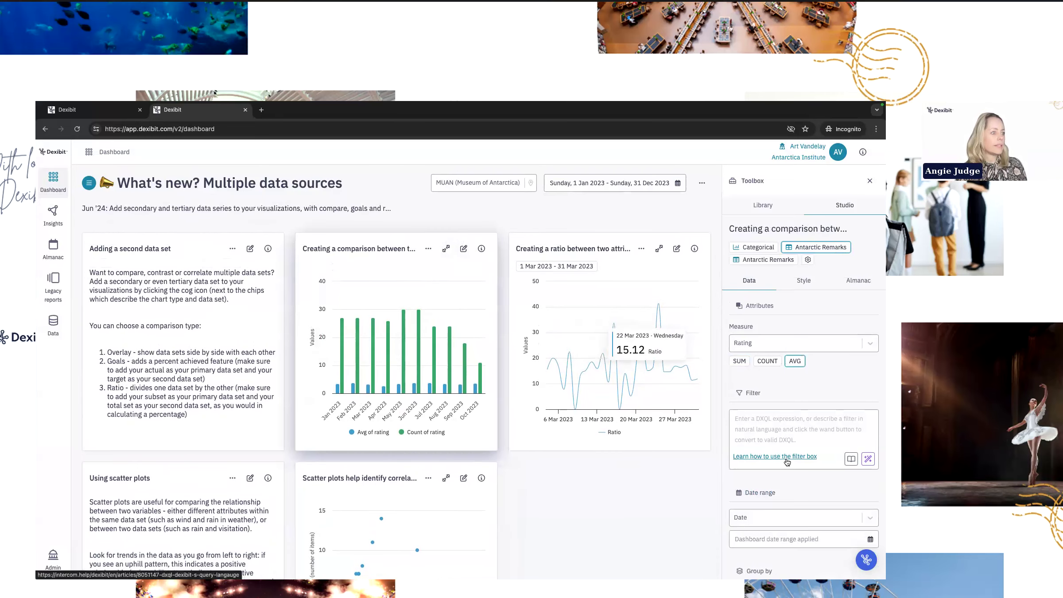
pyautogui.scroll(-4, 791, 470)
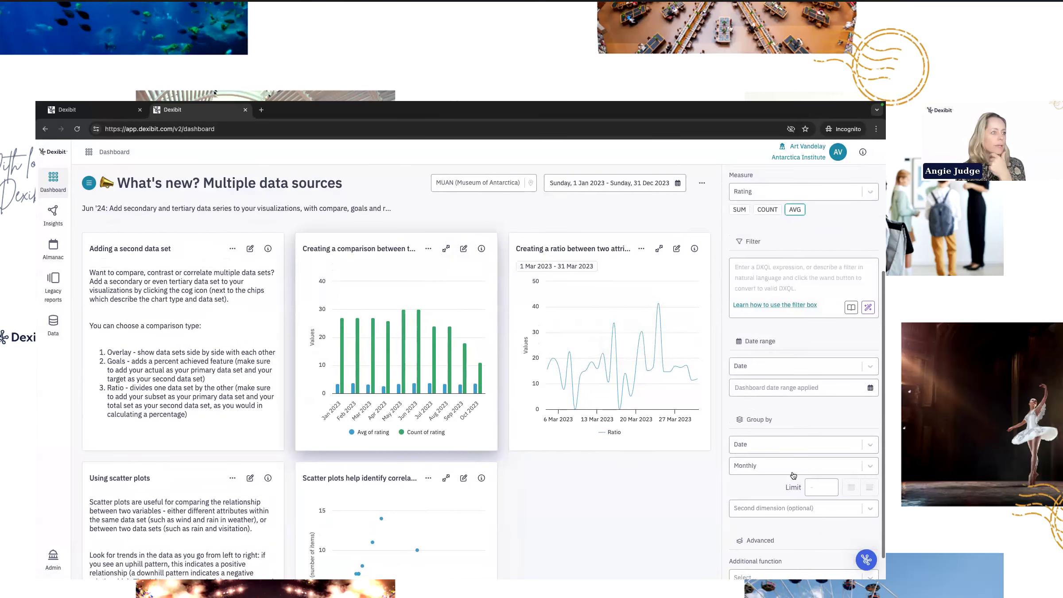
pyautogui.scroll(3, 741, 449)
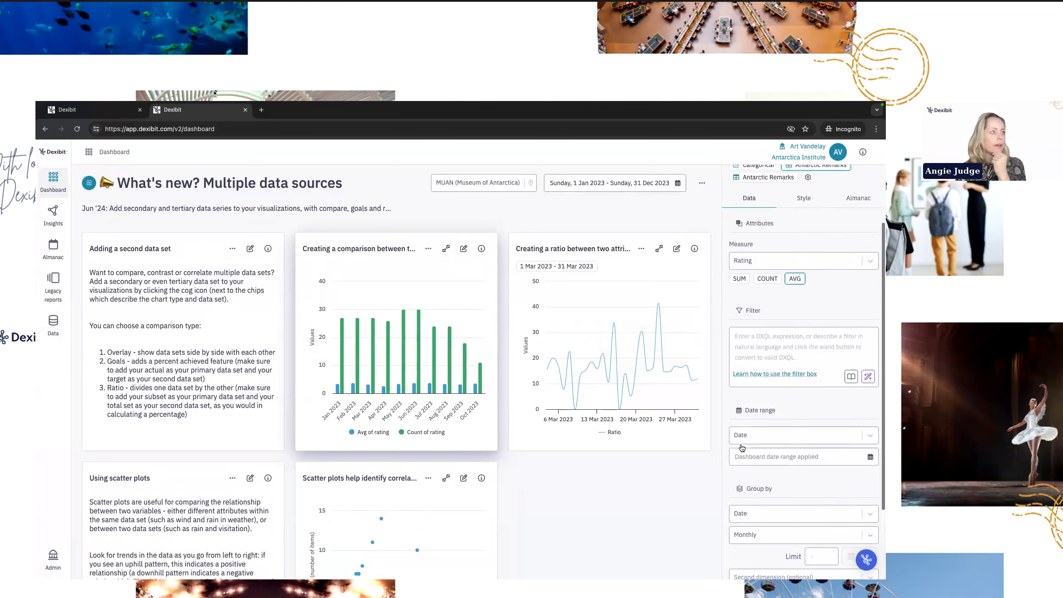
pyautogui.moveTo(742, 225); pyautogui.dragTo(772, 226)
pyautogui.scroll(-4, 783, 433)
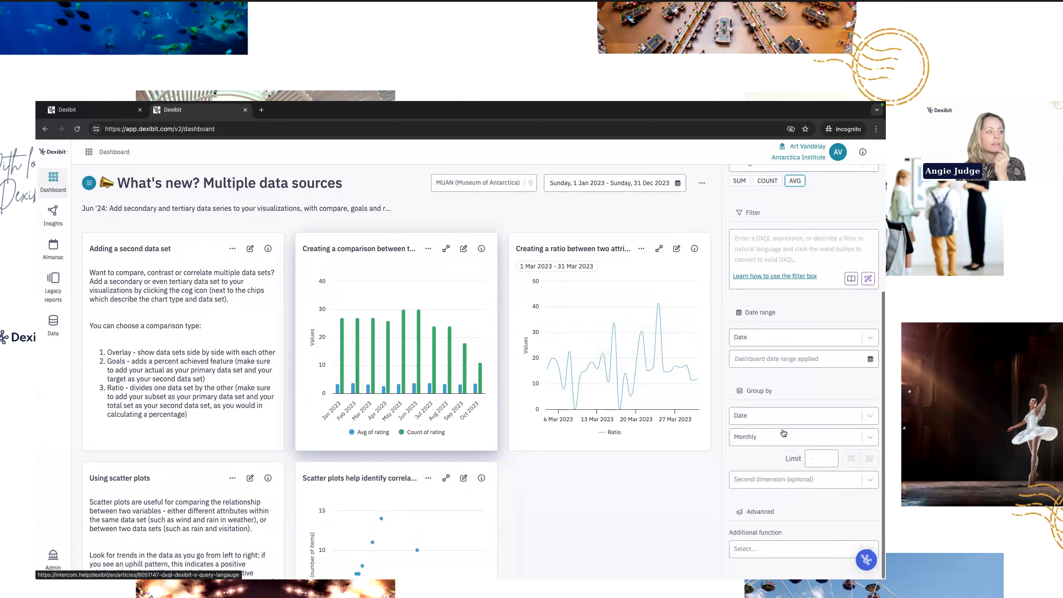
pyautogui.scroll(4, 784, 433)
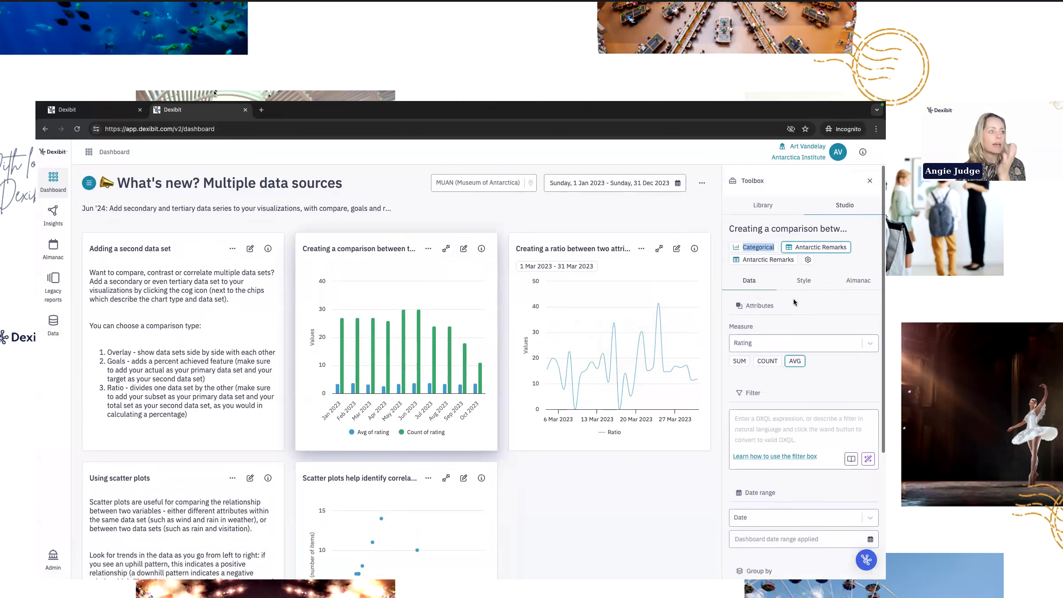
# - View the visualization types available in the comparison item's style settings without changing the current type
pyautogui.click(801, 281)
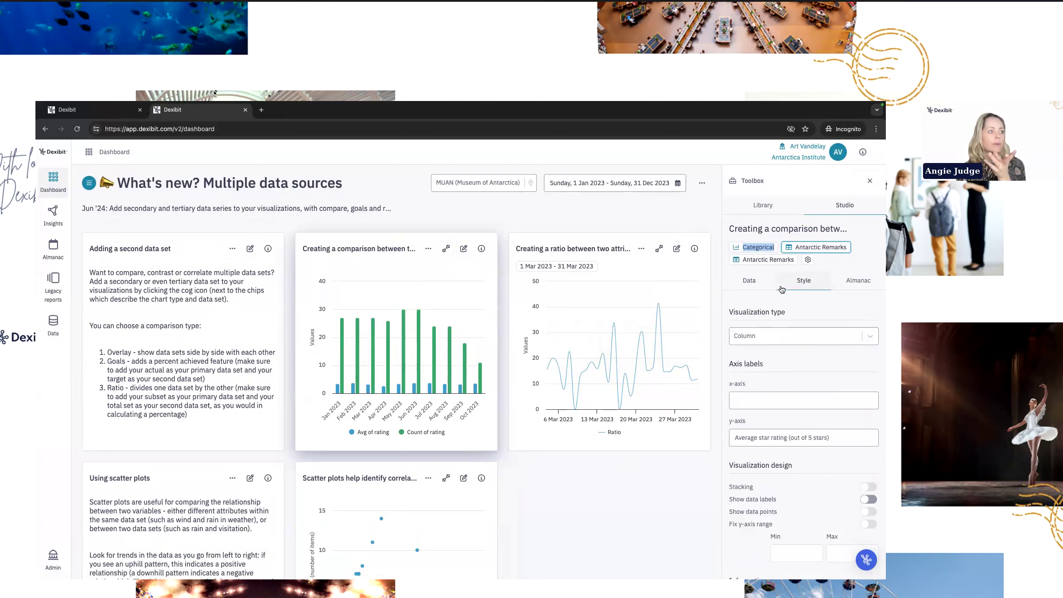
pyautogui.click(762, 345)
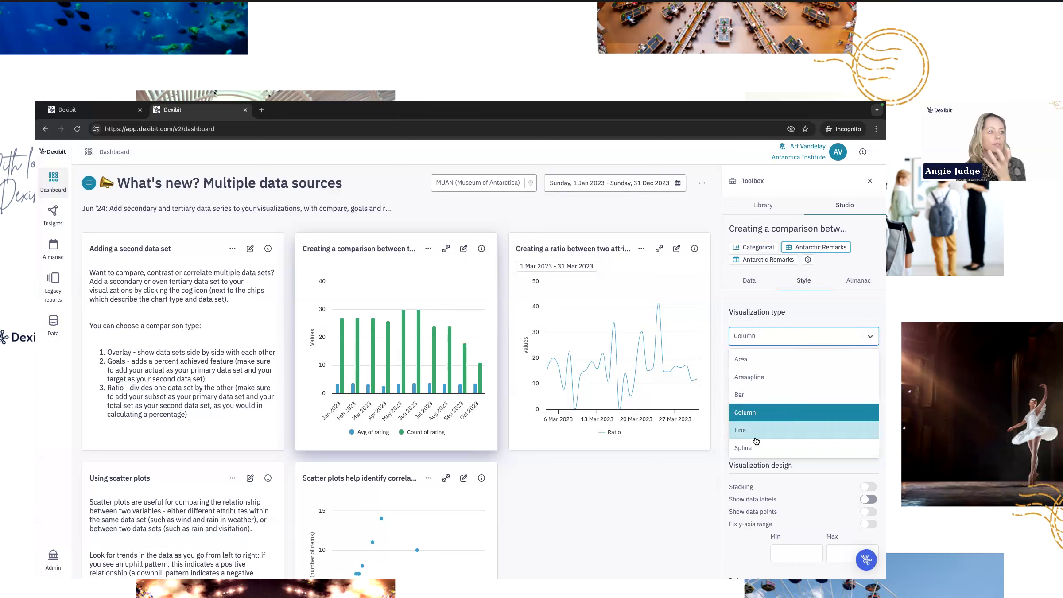
pyautogui.click(800, 305)
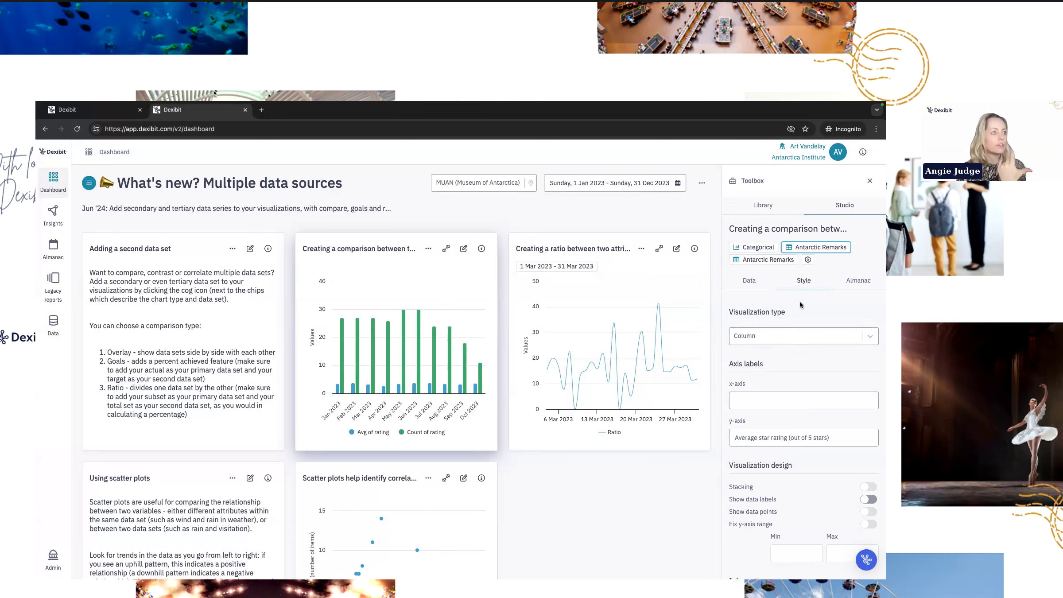
# - View the attributes available for grouping the comparison item's primary Antarctic Remarks dataset, leaving the grouping on Date
pyautogui.click(765, 286)
pyautogui.scroll(-3, 774, 337)
pyautogui.scroll(-2, 773, 338)
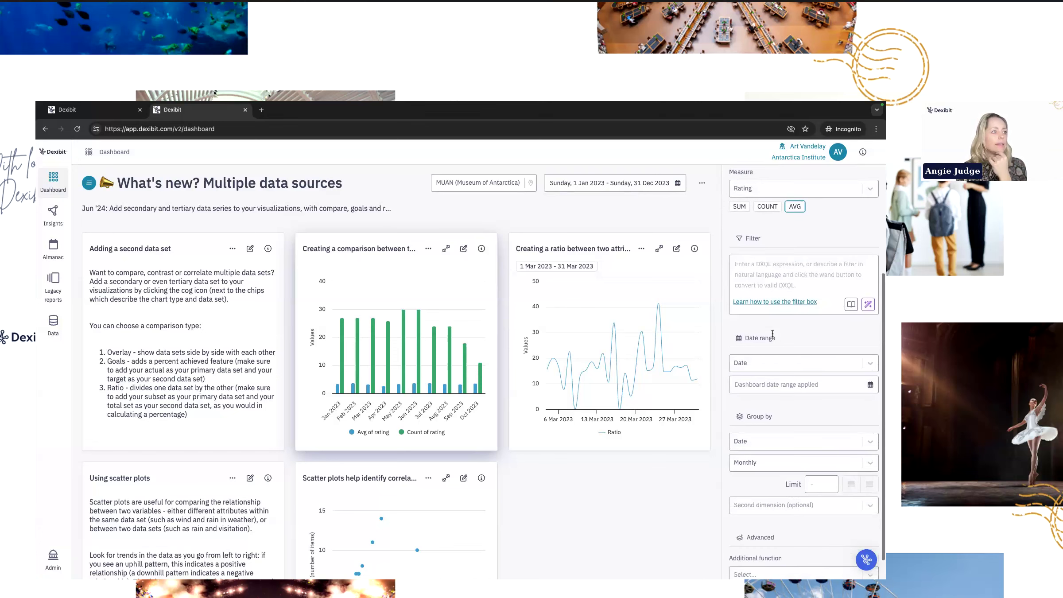
pyautogui.click(766, 416)
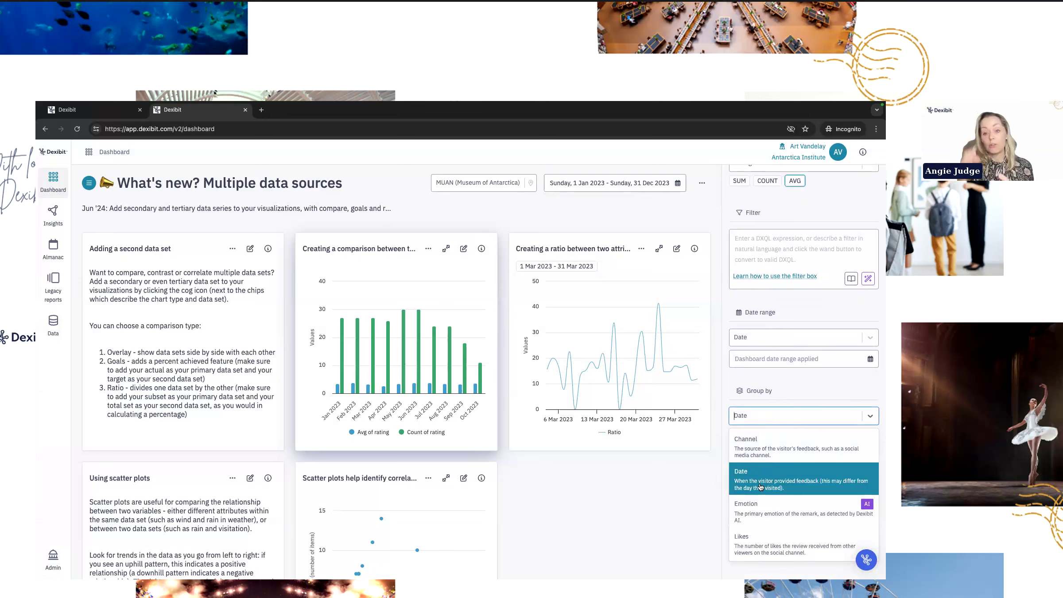
pyautogui.click(809, 385)
pyautogui.scroll(2, 810, 385)
pyautogui.scroll(4, 809, 384)
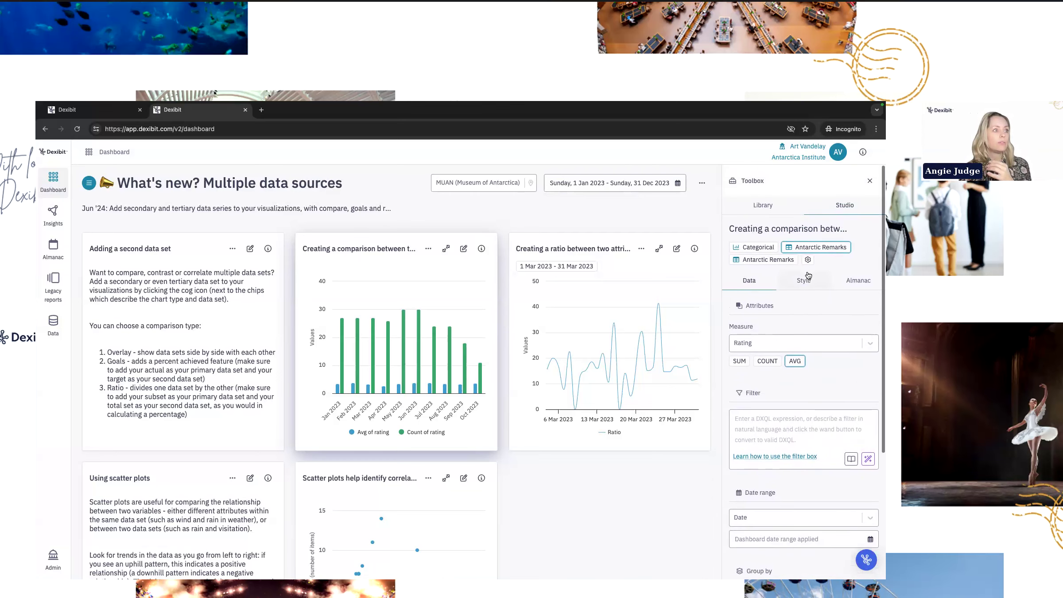
# - Examine the measure and grouping settings of the comparison item's secondary Antarctic Remarks dataset
pyautogui.click(787, 262)
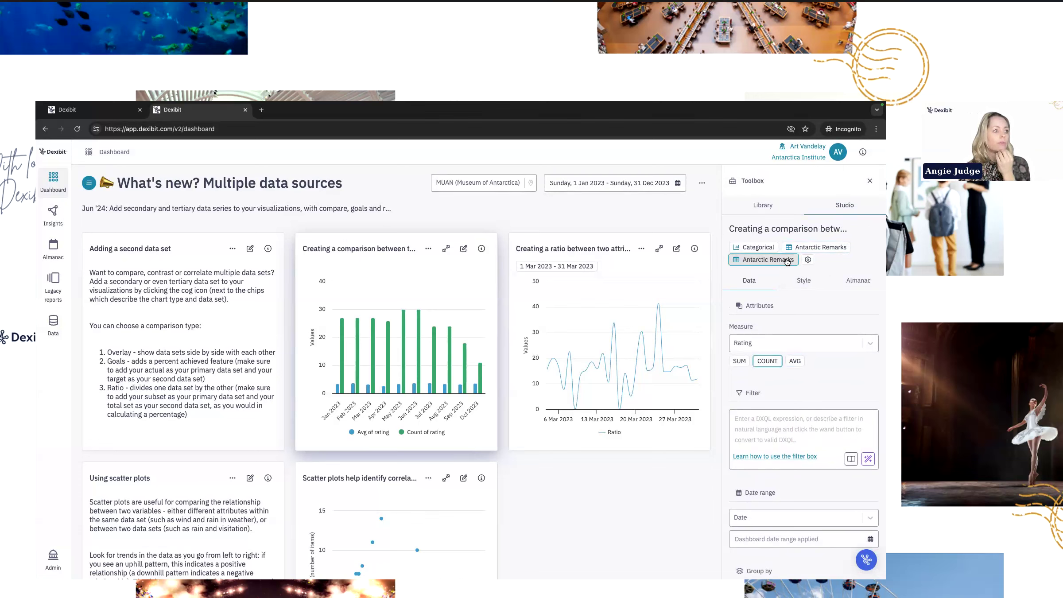
pyautogui.scroll(-1, 766, 329)
pyautogui.scroll(-4, 765, 329)
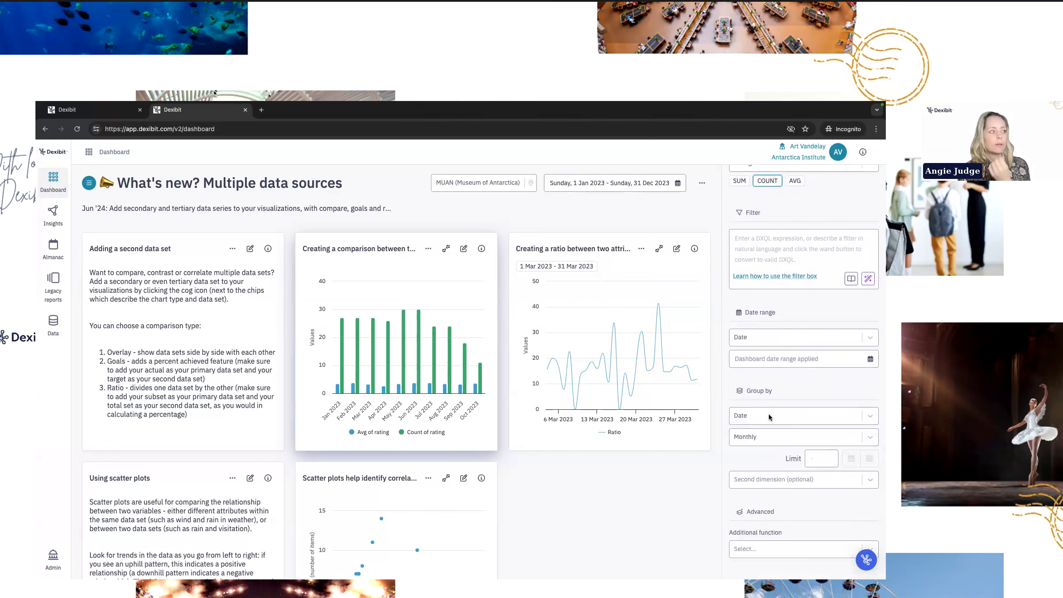
# - Open the item about creating a ratio between two attributes for editing and group its primary Antarctic Tickets dataset by Channel
pyautogui.click(677, 251)
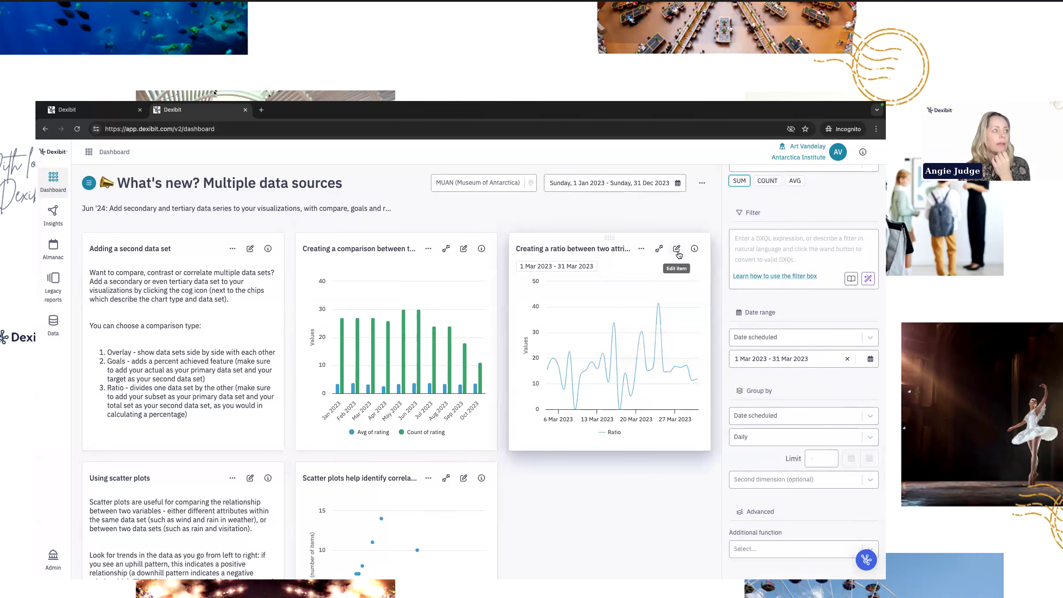
pyautogui.scroll(3, 838, 271)
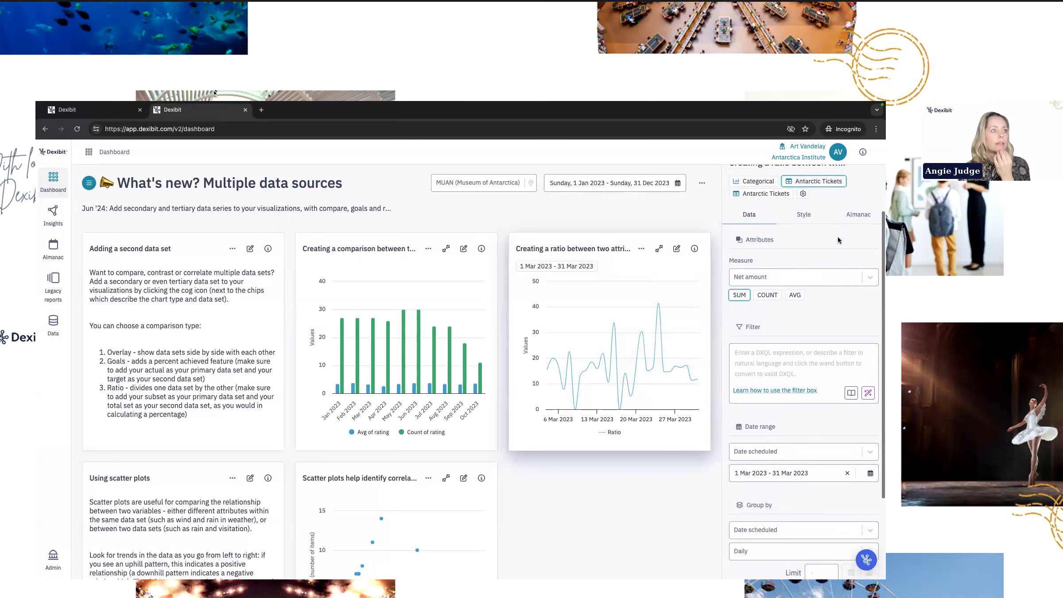
pyautogui.scroll(-2, 839, 194)
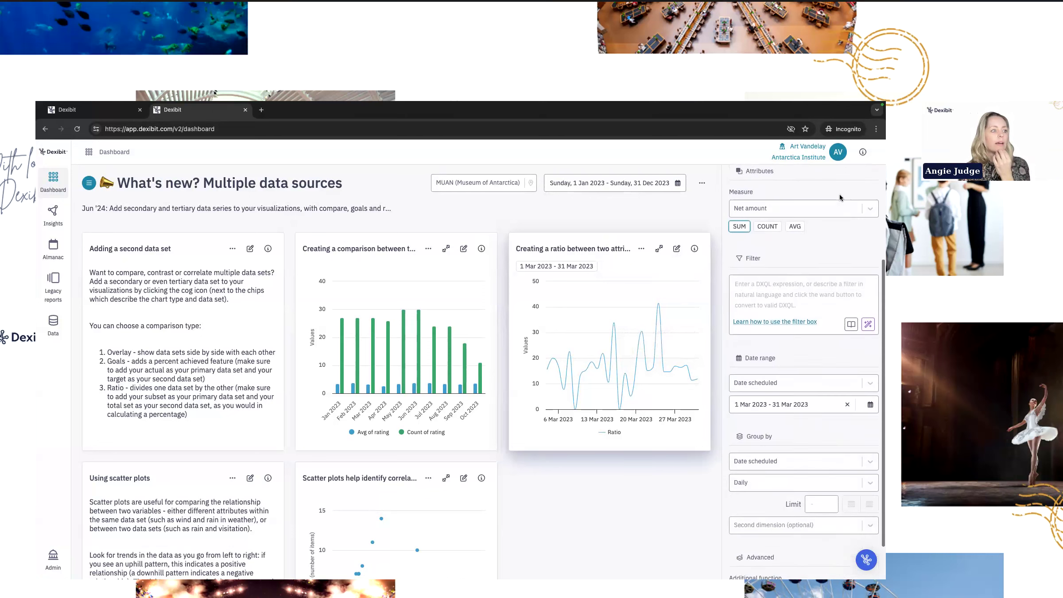
pyautogui.scroll(-1, 840, 195)
pyautogui.click(786, 417)
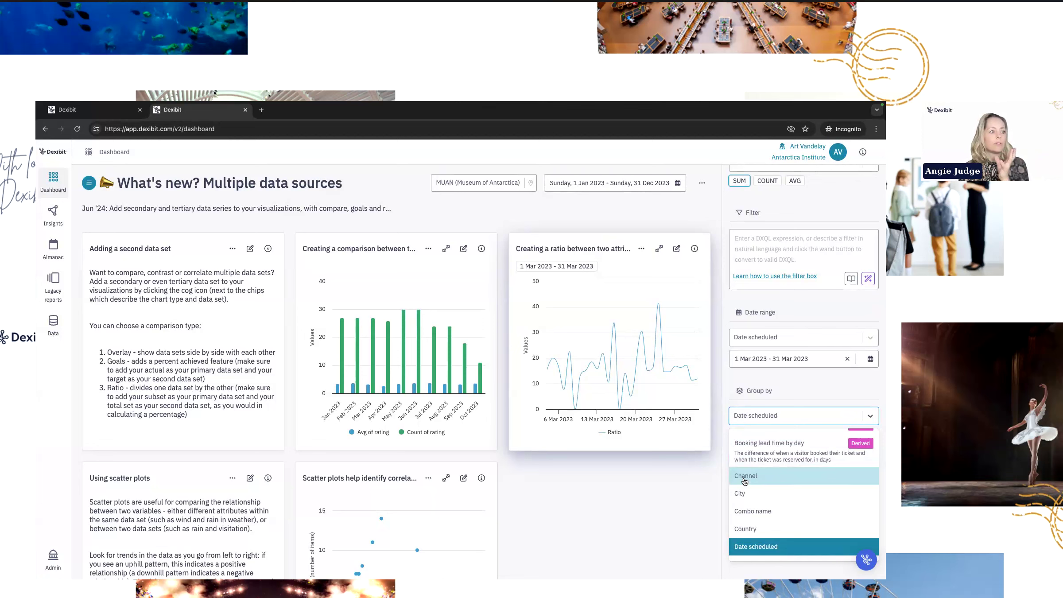
pyautogui.scroll(5, 744, 481)
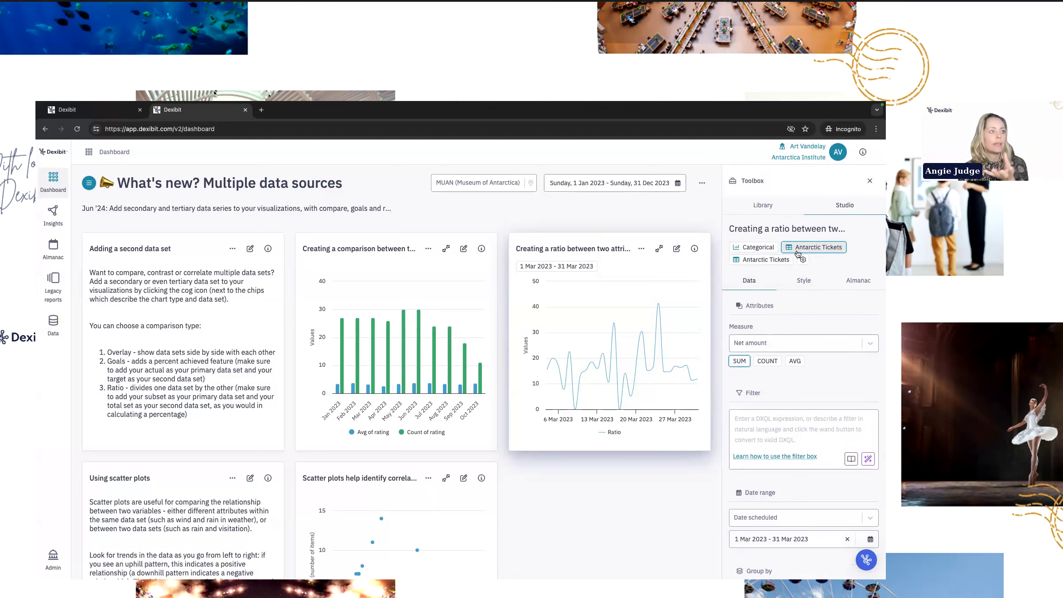
pyautogui.scroll(-5, 739, 371)
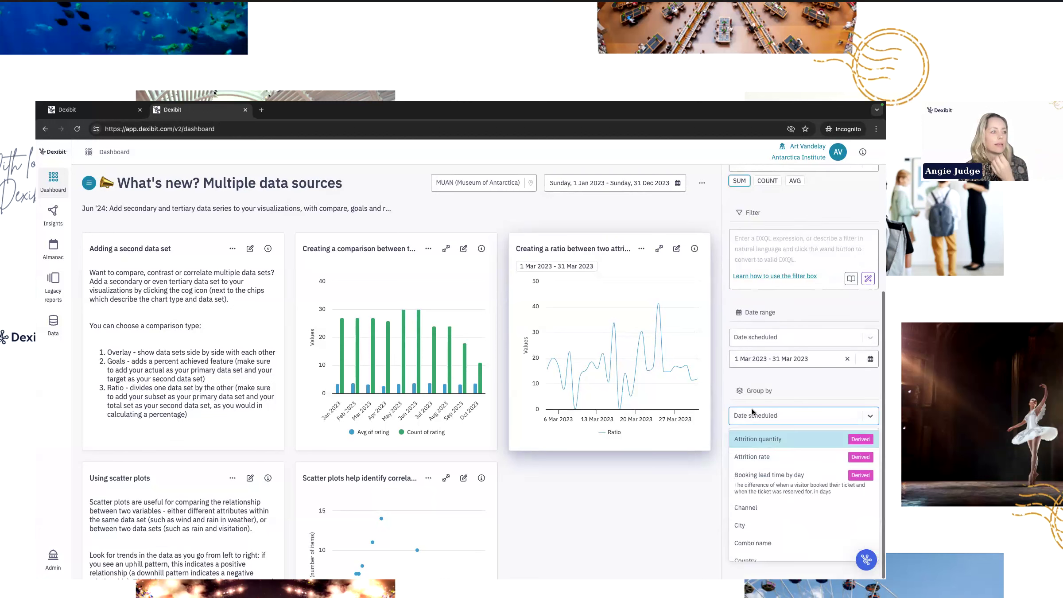
pyautogui.click(757, 512)
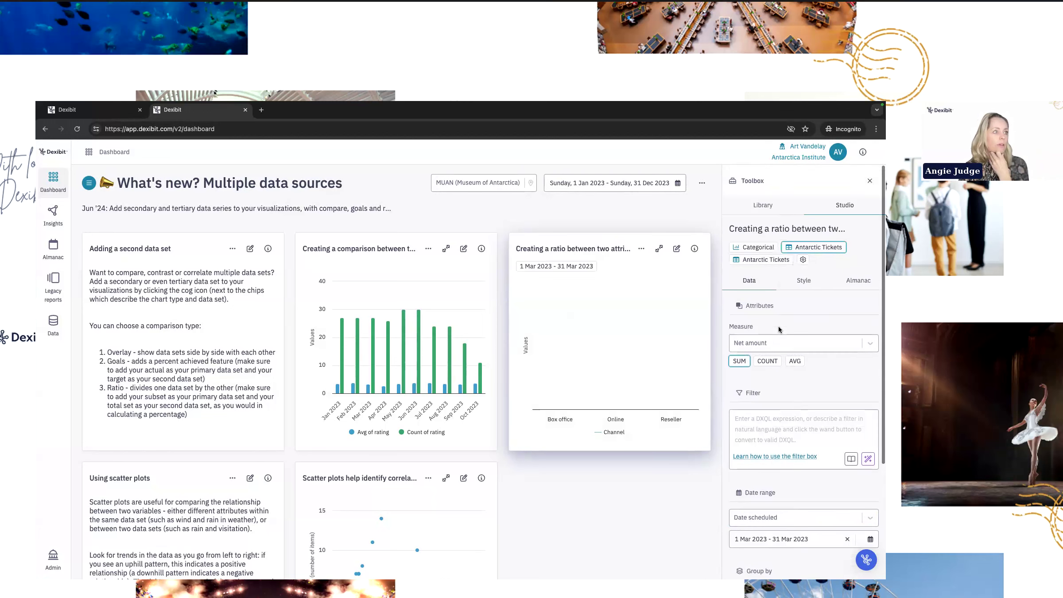
# - Group the ratio item's secondary Antarctic Tickets dataset by Channel
pyautogui.scroll(-4, 765, 372)
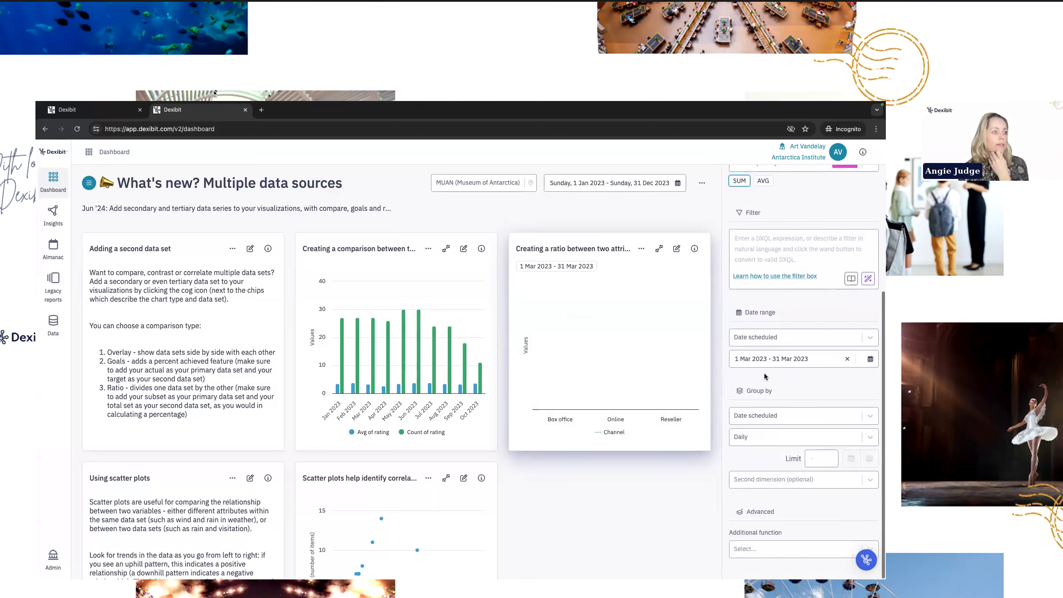
pyautogui.click(750, 416)
pyautogui.click(744, 473)
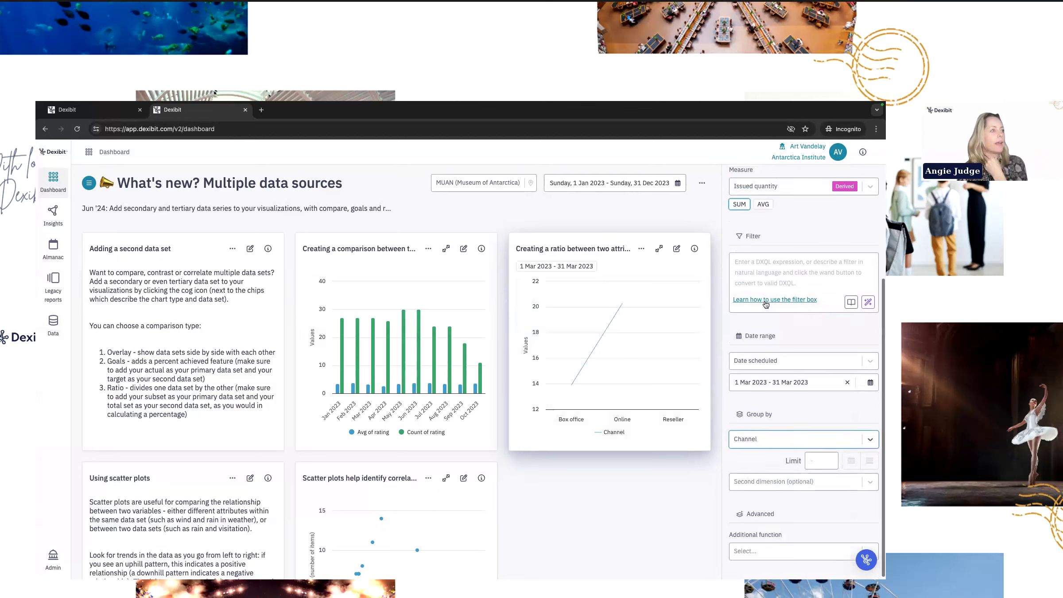
# - Change the ratio item's visualization type to Column
pyautogui.click(792, 287)
pyautogui.click(788, 337)
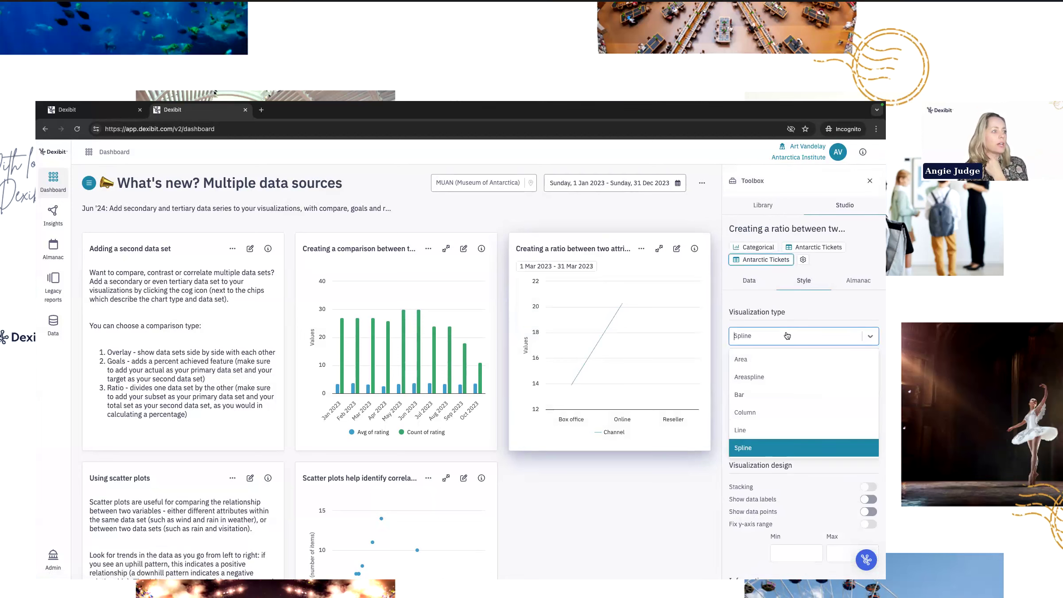
pyautogui.click(758, 407)
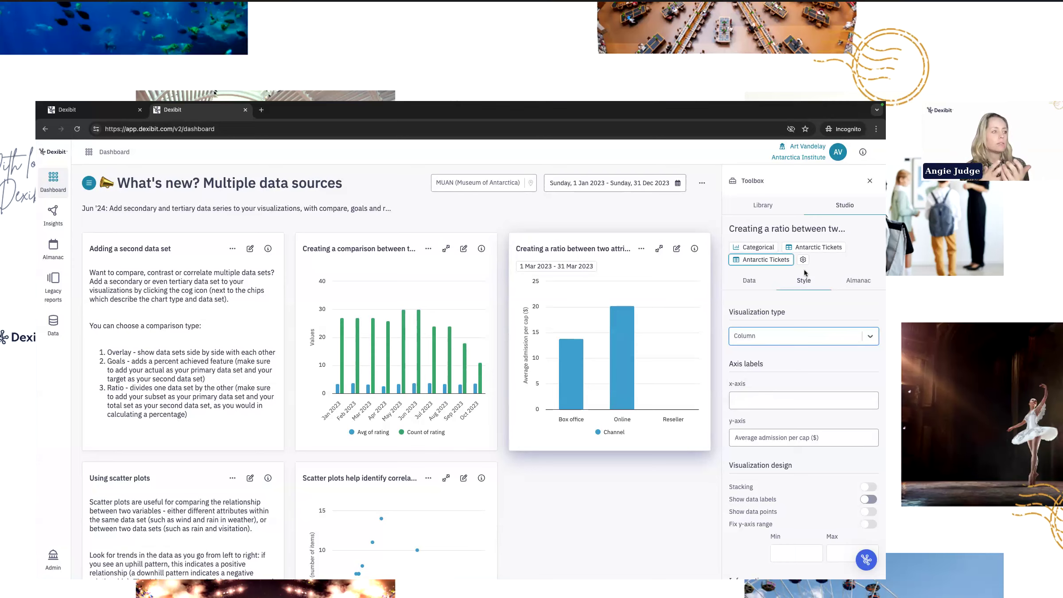
# - Check the ratios of the Box office and Online columns, and view the attributes available for grouping the secondary dataset
pyautogui.moveTo(578, 367)
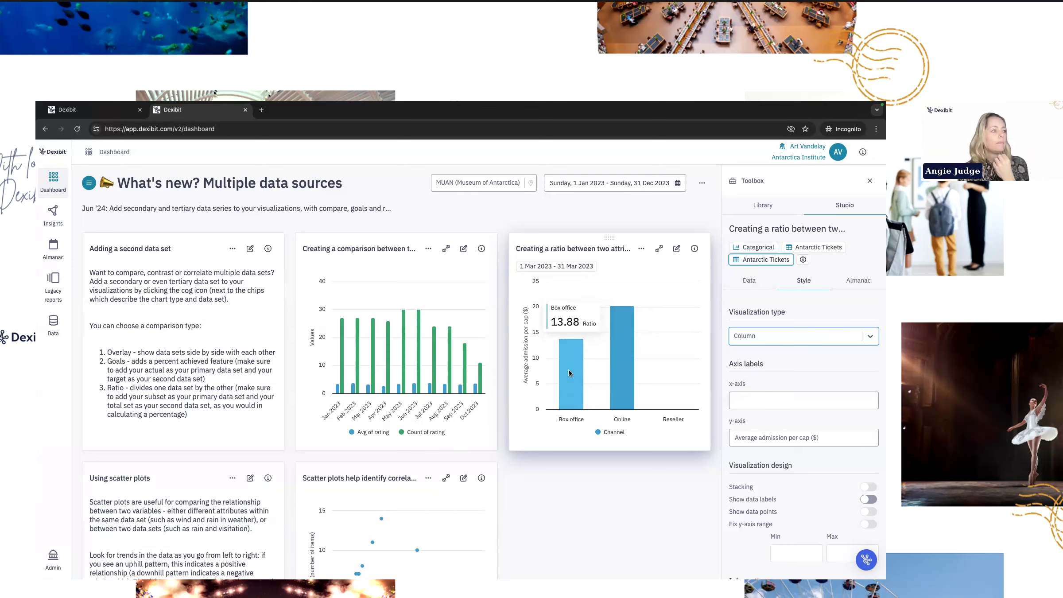
pyautogui.moveTo(610, 349)
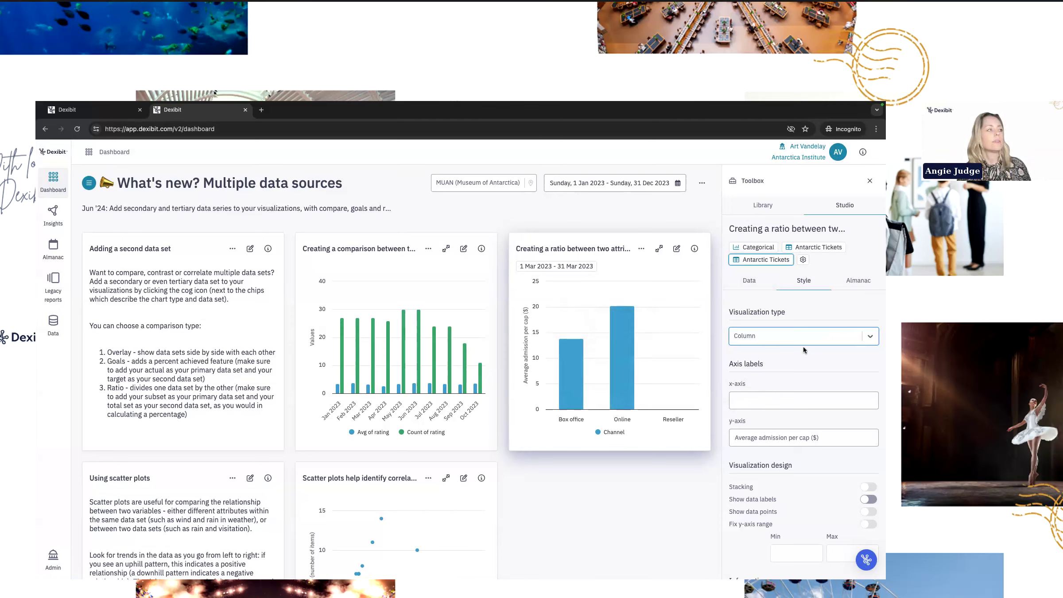
pyautogui.click(764, 280)
pyautogui.scroll(-5, 778, 418)
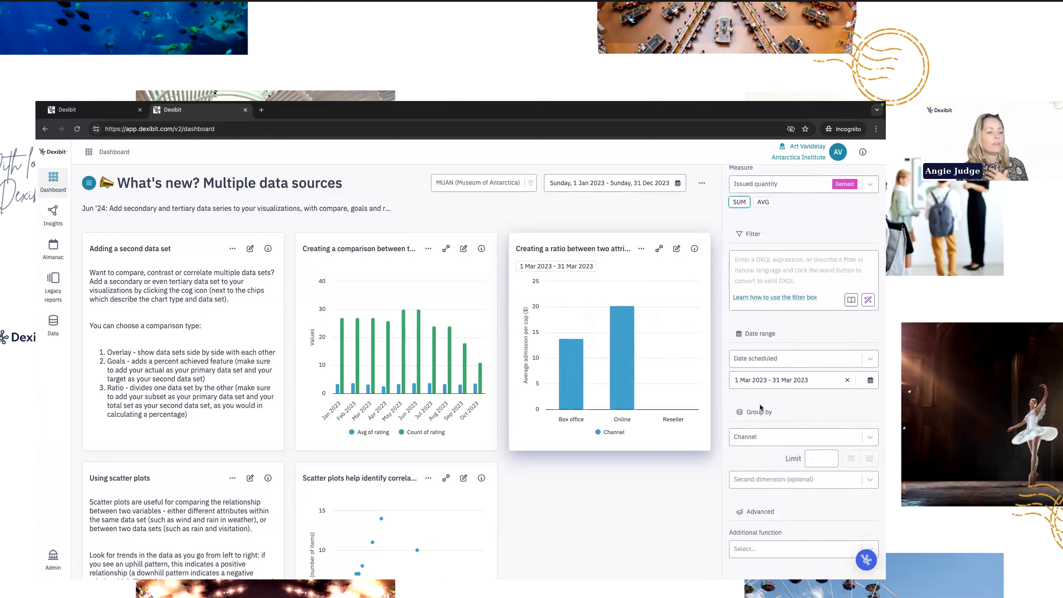
pyautogui.click(756, 441)
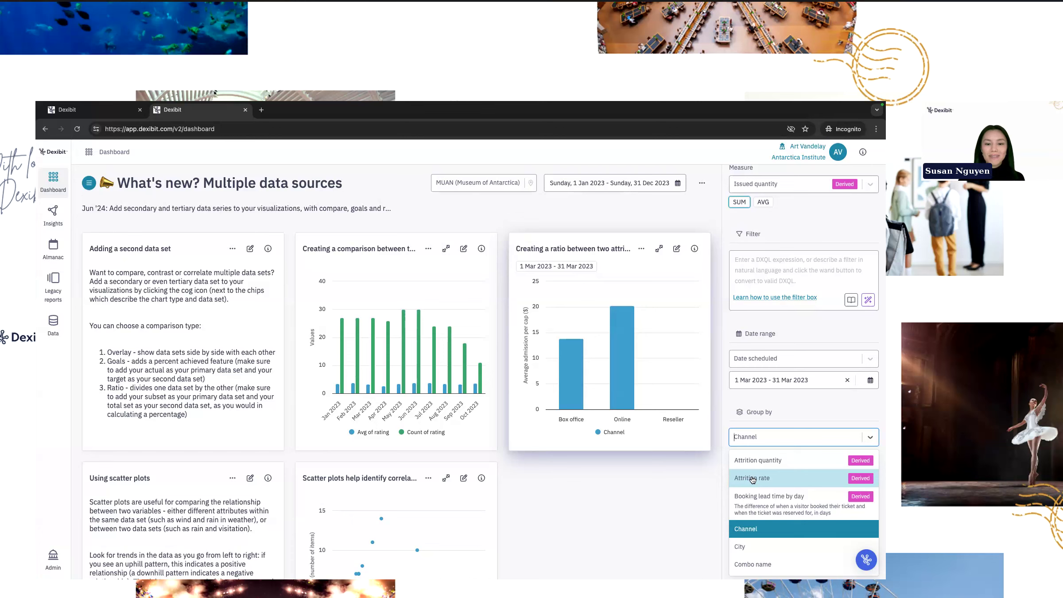
pyautogui.press('super+Tab')
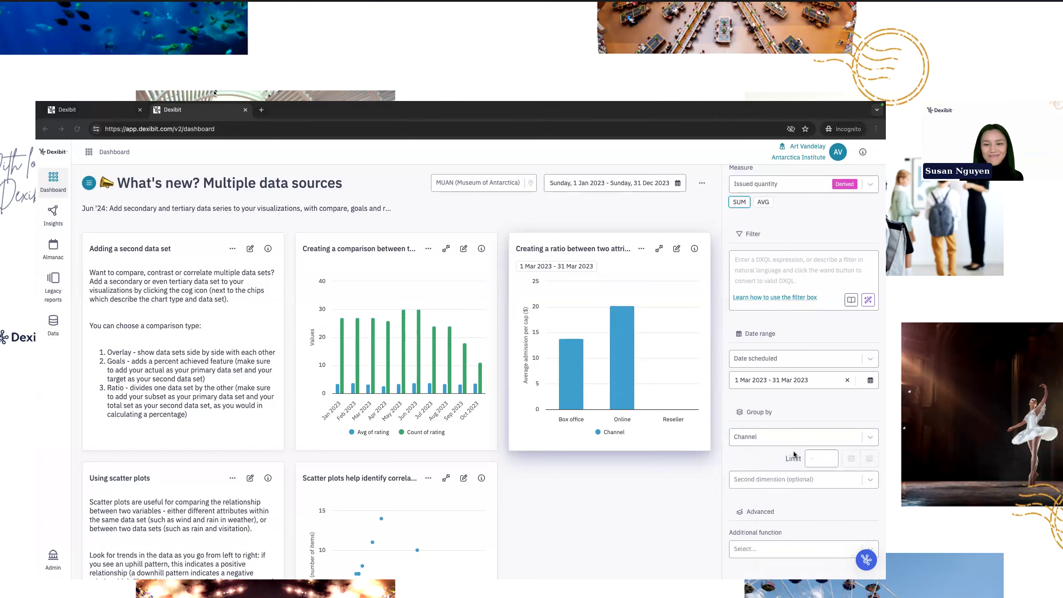